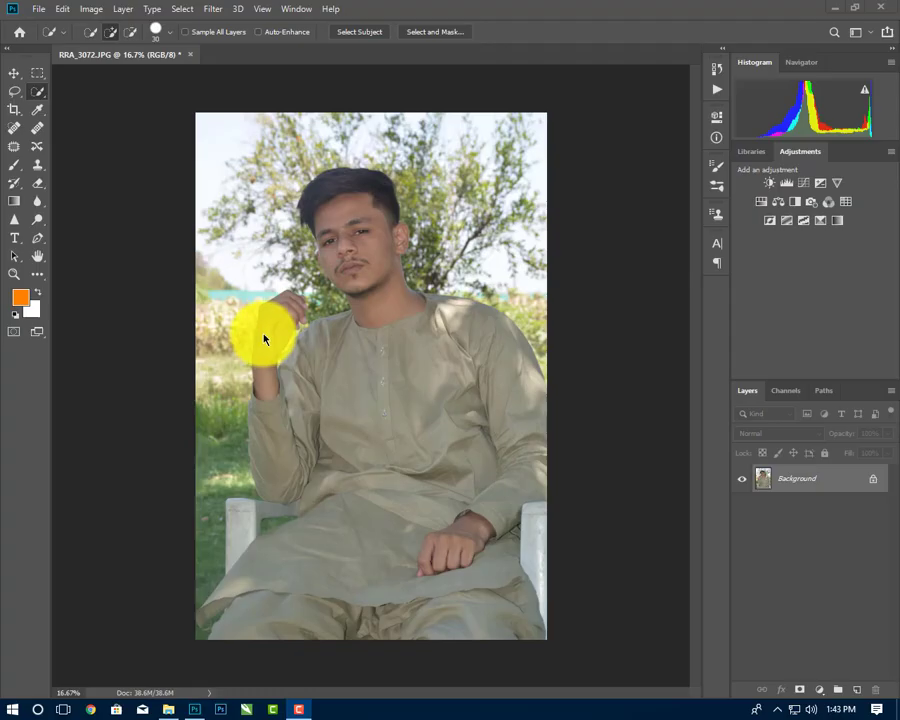
Step: In Camera Raw, set exposure +0.35, contrast +20, highlights -100, shadows +31, whites -74, blacks -11, clarity +11
left_click(210, 10)
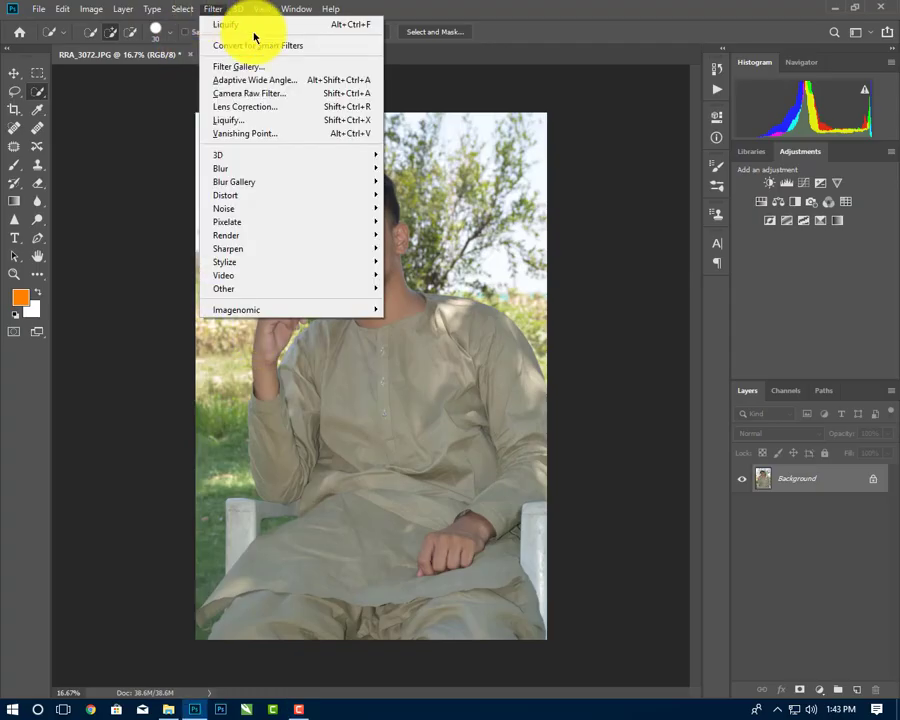
left_click(283, 93)
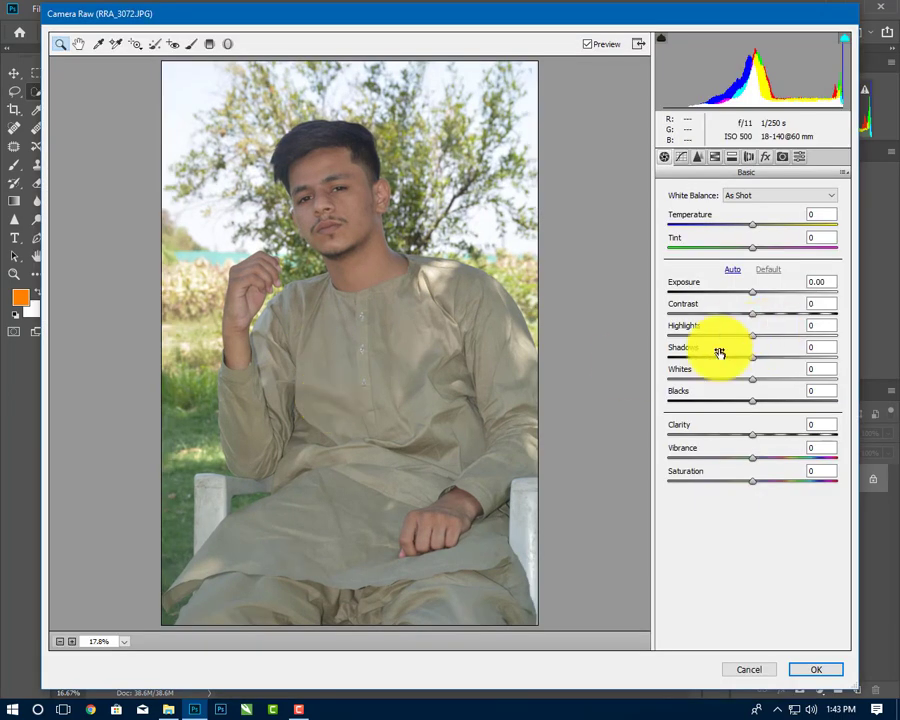
left_click_drag(750, 289, 755, 291)
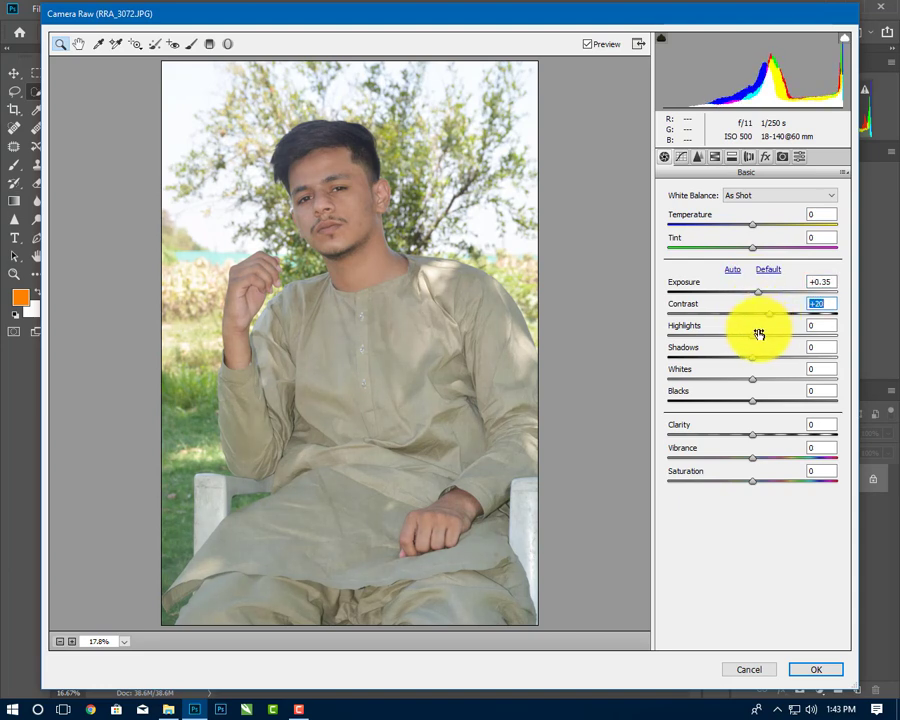
left_click_drag(764, 333, 631, 341)
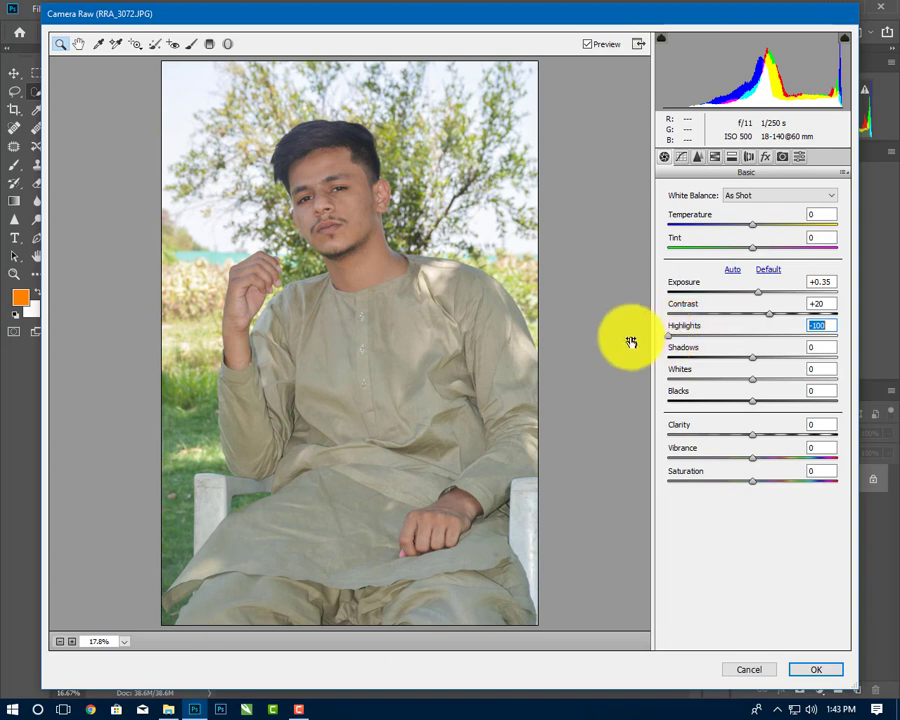
mouse_move(750, 350)
left_mouse_down()
mouse_move(772, 350)
mouse_move(690, 377)
left_mouse_up()
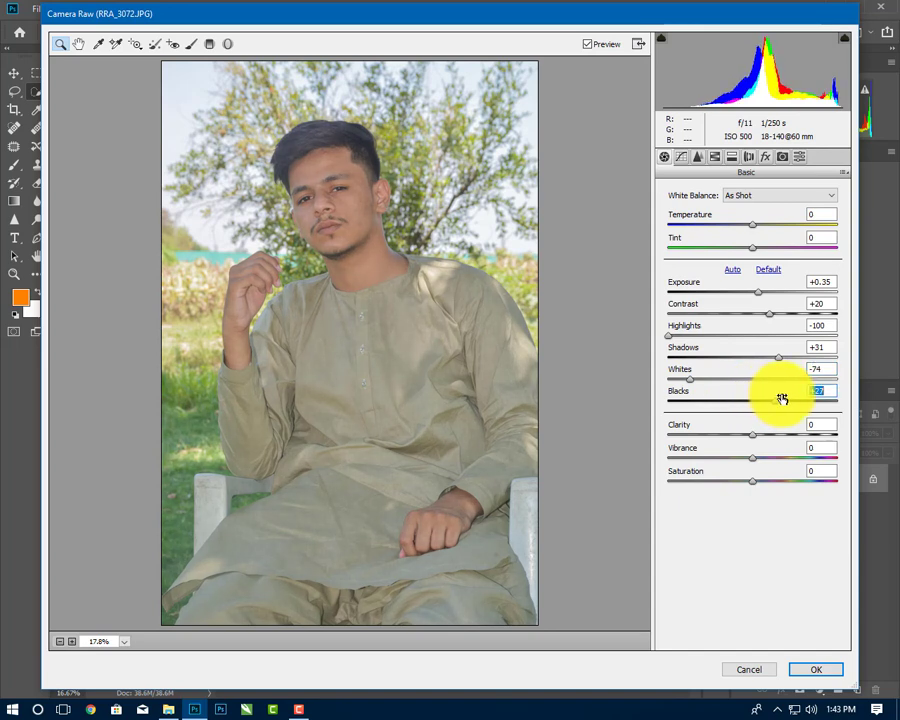
mouse_move(760, 399)
left_mouse_down()
mouse_move(731, 399)
mouse_move(765, 398)
left_mouse_up()
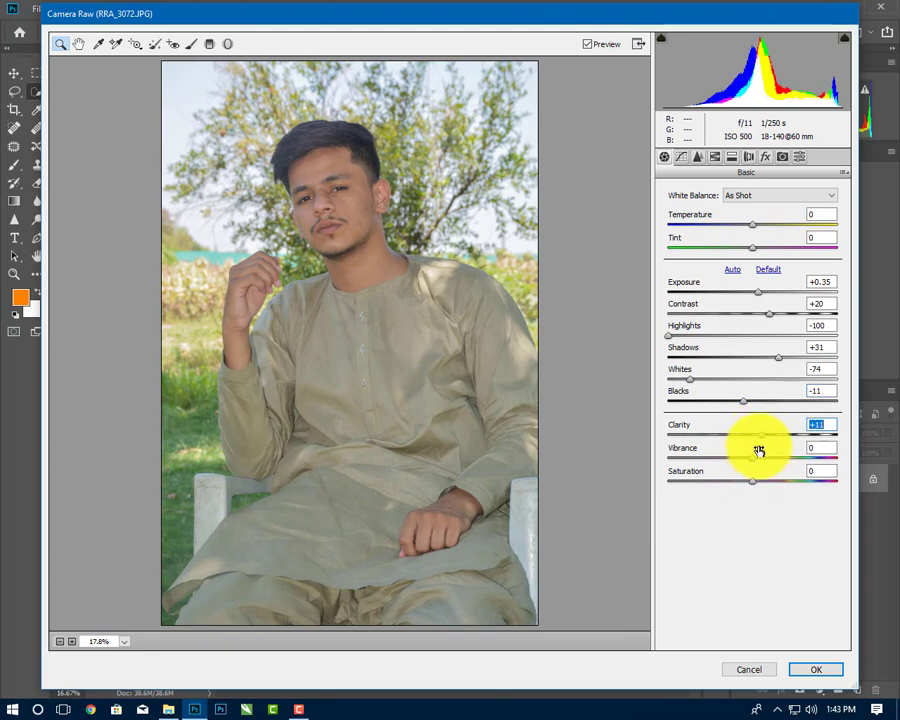
left_click(764, 157)
Step: Set Detail sharpening amount to 20 and luminance noise reduction to 15
left_click(698, 157)
left_click(714, 157)
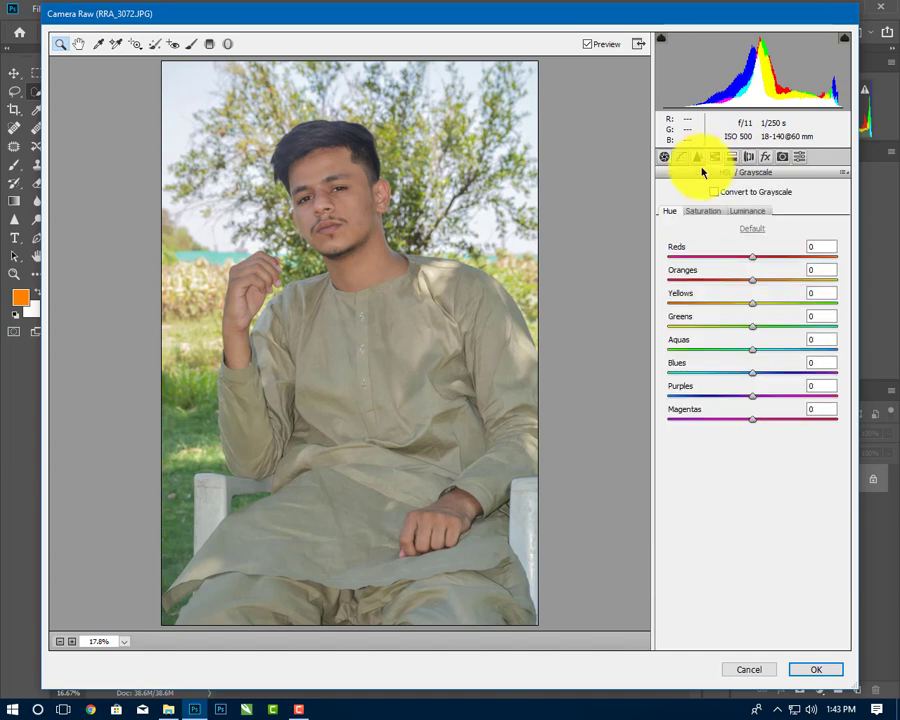
left_click(697, 157)
left_click(690, 214)
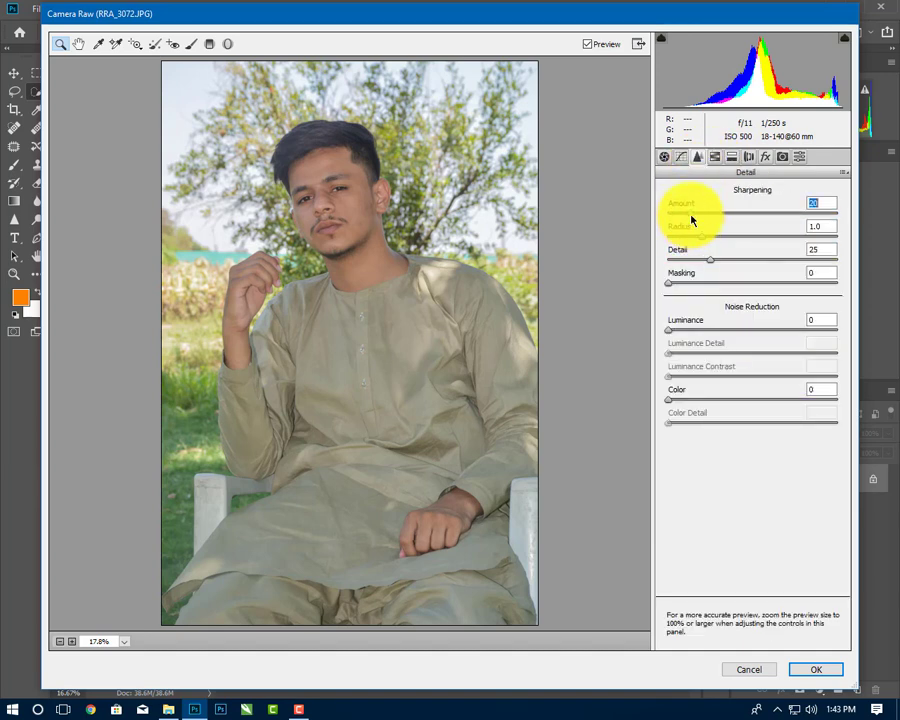
left_click(694, 330)
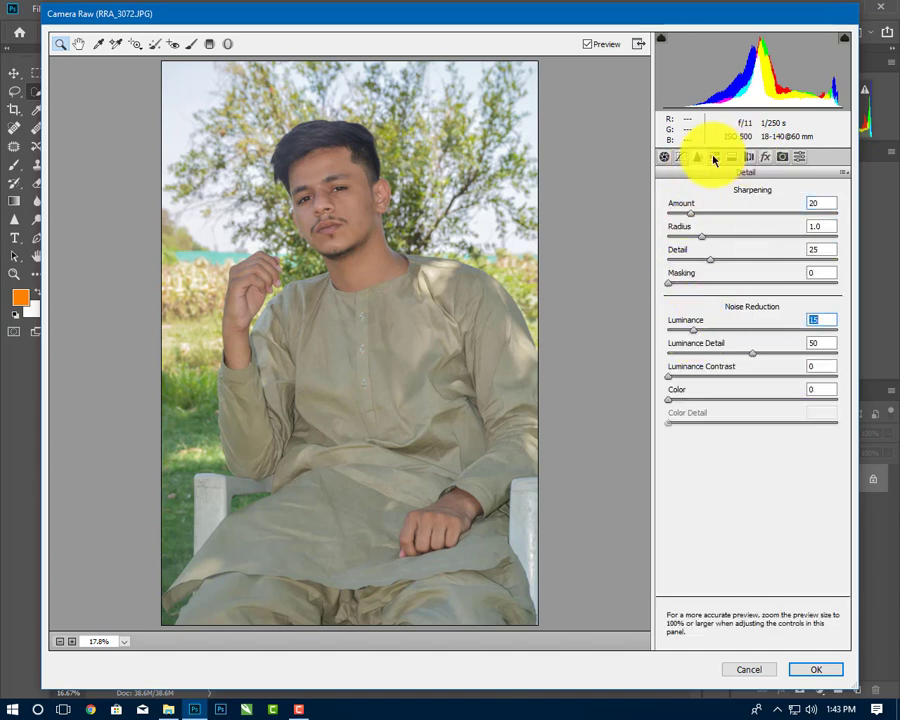
Step: In HSL, set Reds saturation +22, Oranges saturation -15, brighter Oranges luminance, then apply Camera Raw
left_click(714, 158)
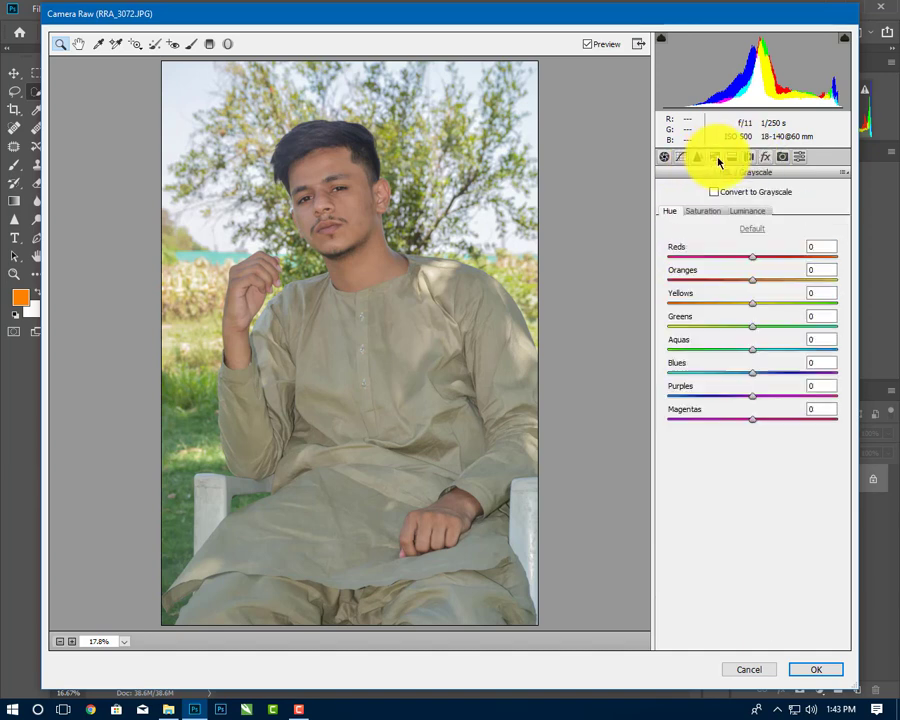
left_click(703, 211)
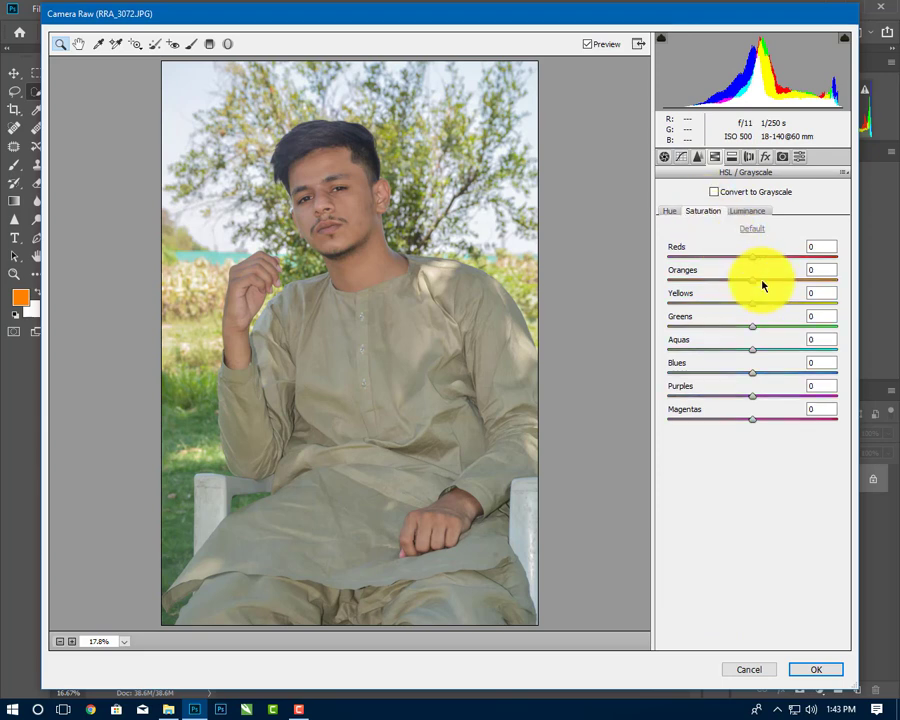
left_click(756, 212)
left_click_drag(744, 277, 778, 281)
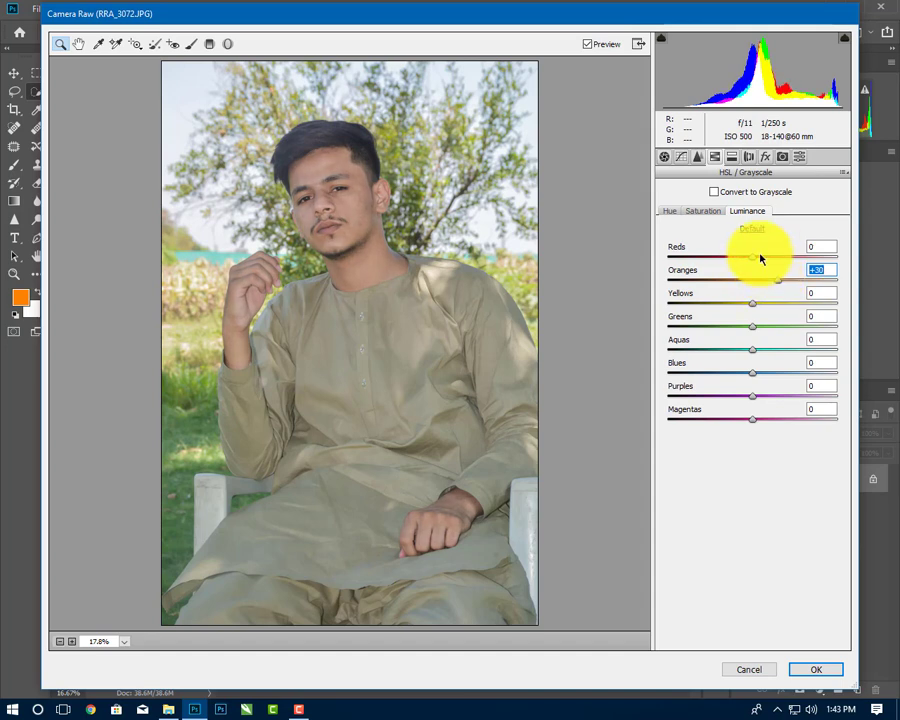
left_click(712, 212)
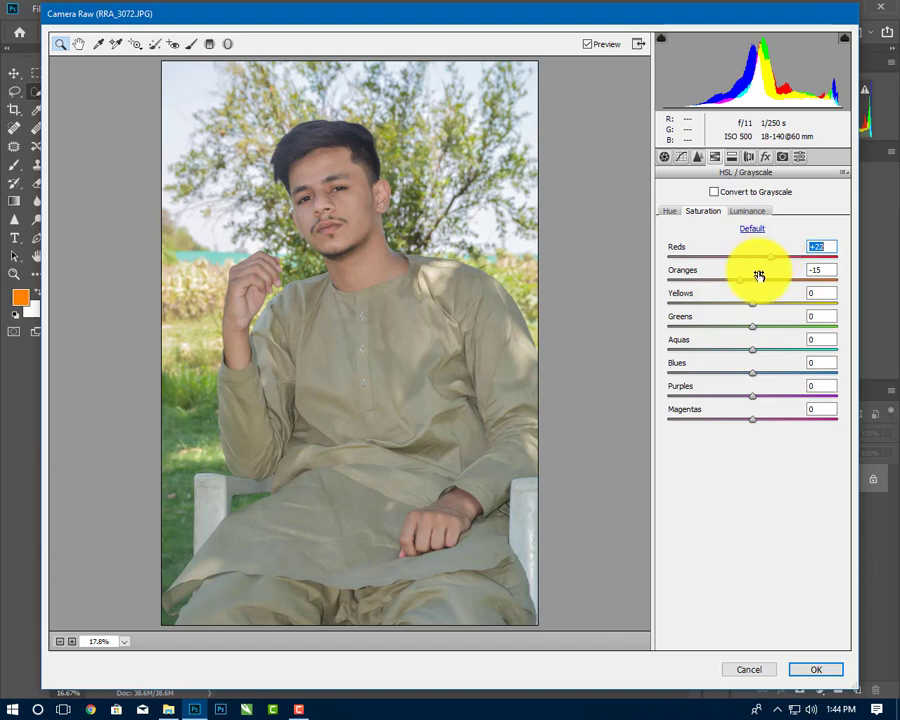
left_click(805, 668)
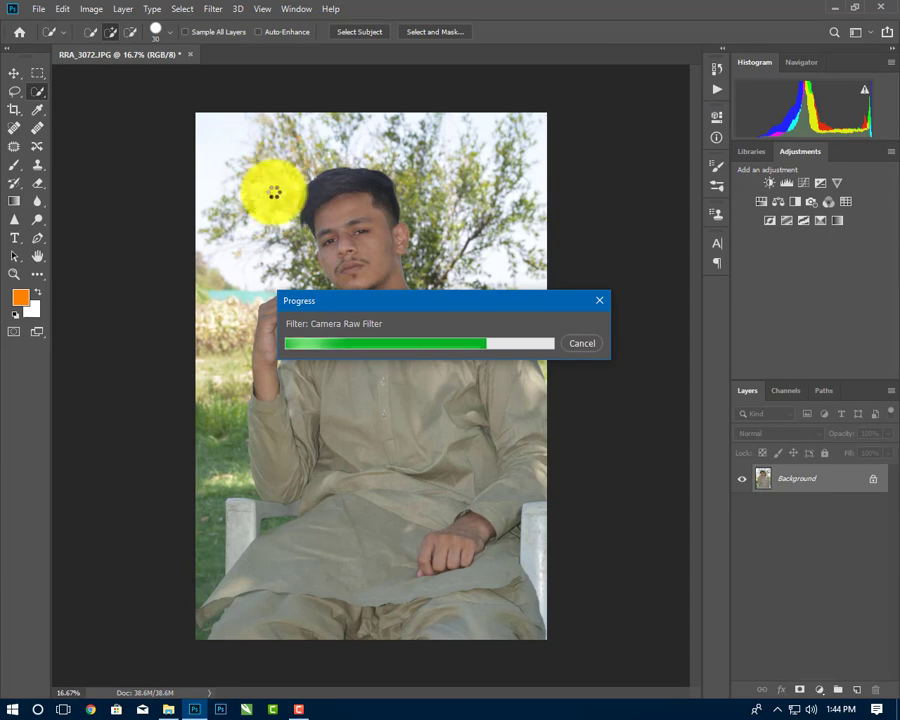
Step: Open the Liquify filter and zoom in on the portrait's head
left_click(215, 9)
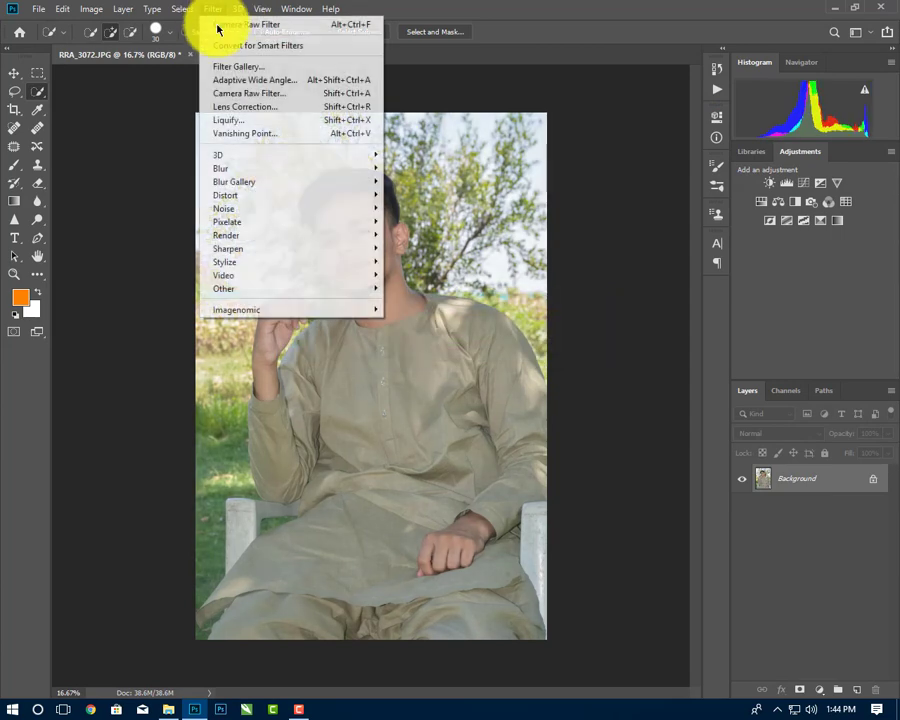
left_click(253, 122)
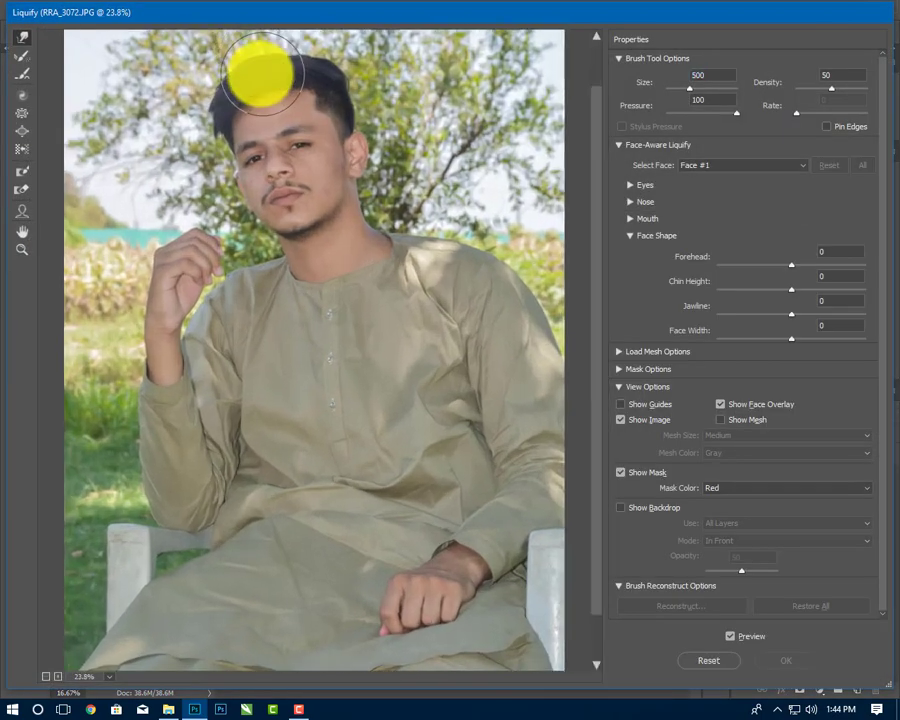
scroll(264, 130, "down", 2)
scroll(312, 140, "up", 2)
scroll(312, 140, "up", 1)
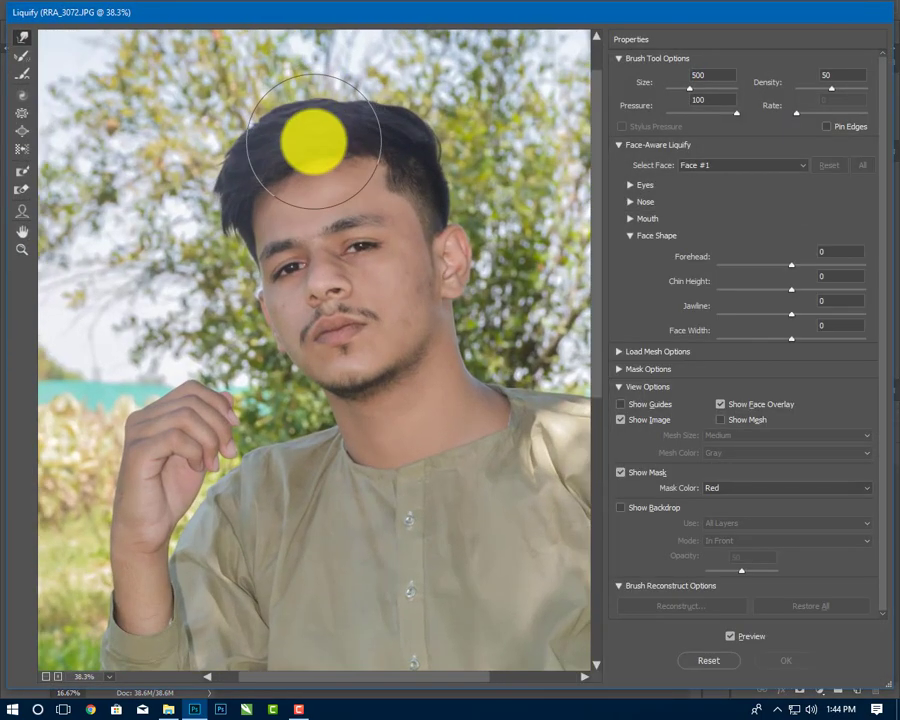
scroll(320, 120, "up", 2)
scroll(317, 180, "up", 3)
scroll(293, 223, "up", 1)
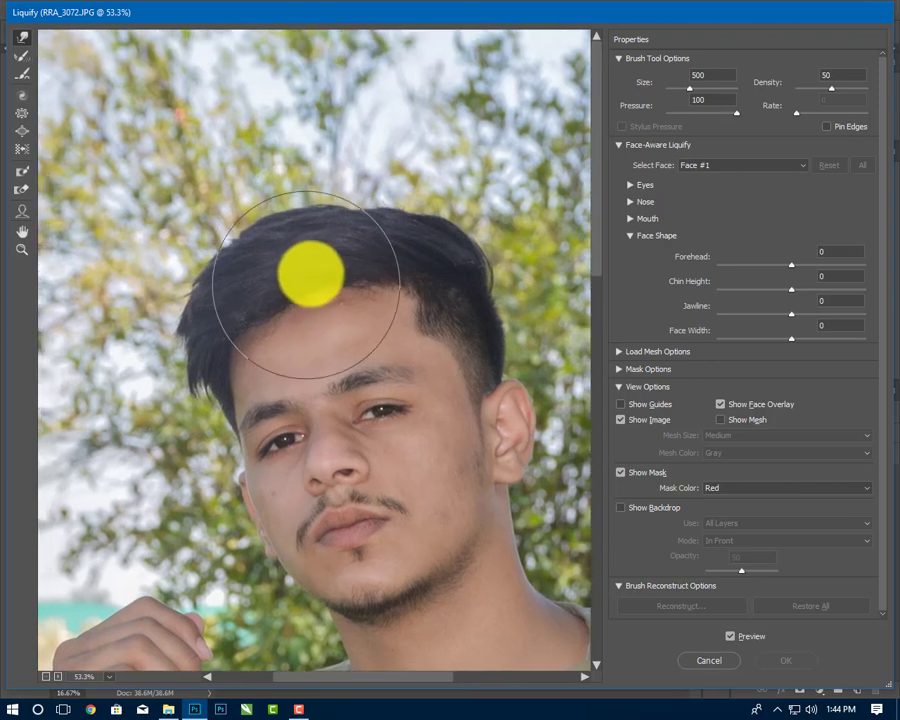
Step: Push the top of the hair left and right with Forward Warp, undoing an overdone swirl
mouse_move(404, 207)
left_mouse_down()
mouse_move(277, 205)
mouse_move(256, 246)
mouse_move(227, 237)
mouse_move(181, 261)
mouse_move(180, 312)
left_mouse_up()
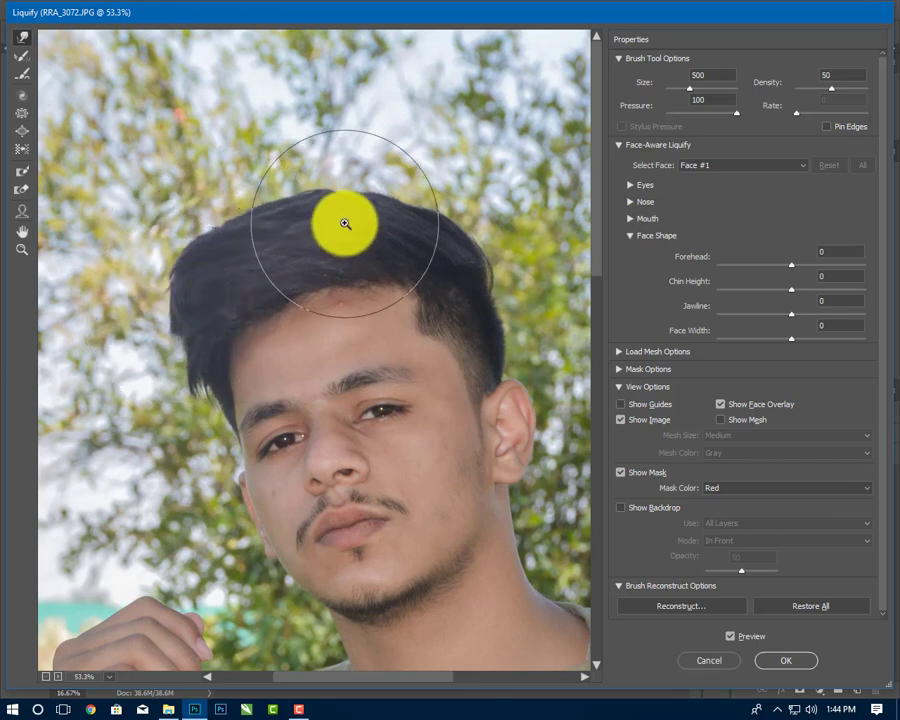
mouse_move(344, 223)
left_mouse_down()
mouse_move(371, 211)
mouse_move(420, 223)
mouse_move(442, 201)
mouse_move(447, 213)
mouse_move(450, 200)
mouse_move(426, 176)
mouse_move(405, 201)
mouse_move(283, 154)
mouse_move(281, 166)
mouse_move(362, 143)
mouse_move(325, 151)
mouse_move(269, 193)
mouse_move(176, 238)
mouse_move(164, 256)
mouse_move(158, 226)
mouse_move(145, 269)
mouse_move(213, 205)
mouse_move(246, 196)
mouse_move(362, 181)
mouse_move(408, 187)
mouse_move(417, 181)
mouse_move(406, 170)
mouse_move(447, 214)
left_mouse_up()
key("alt")
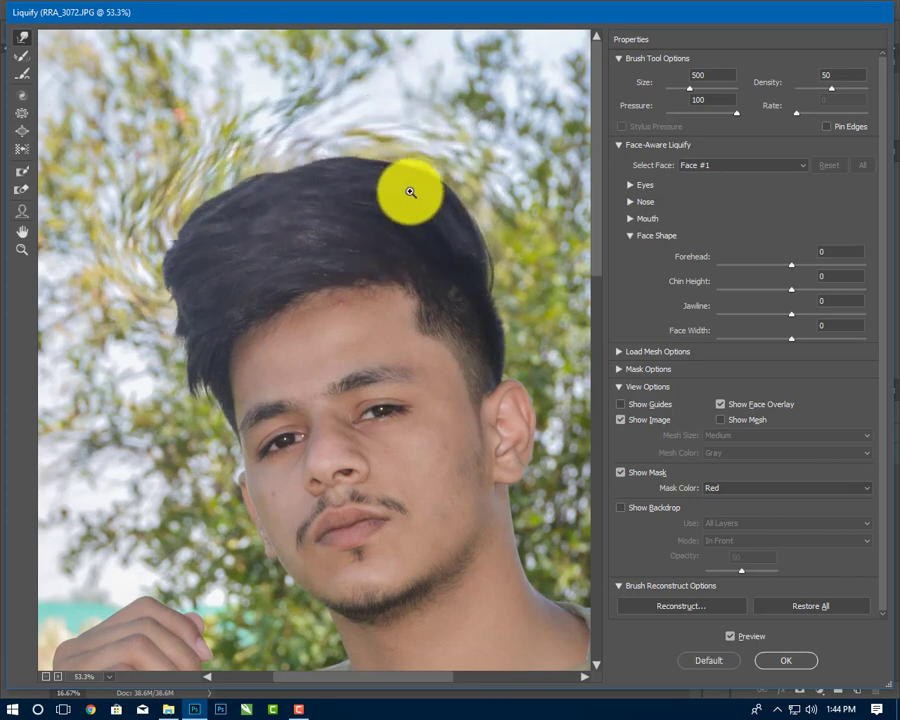
mouse_move(400, 173)
left_mouse_down()
mouse_move(352, 146)
mouse_move(284, 156)
mouse_move(226, 174)
mouse_move(188, 211)
left_mouse_up()
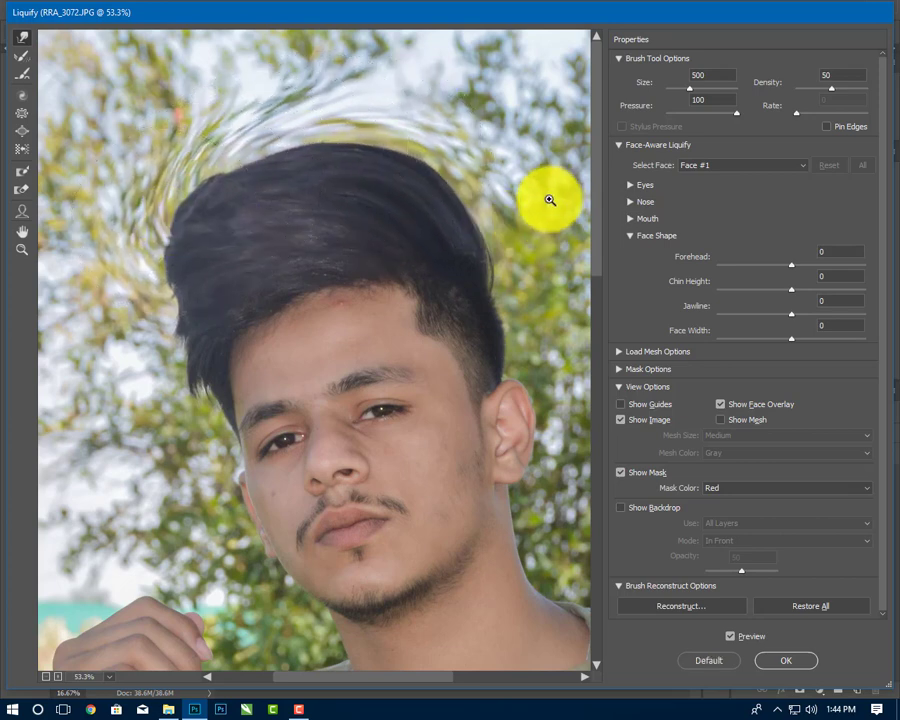
key("ctrl+z")
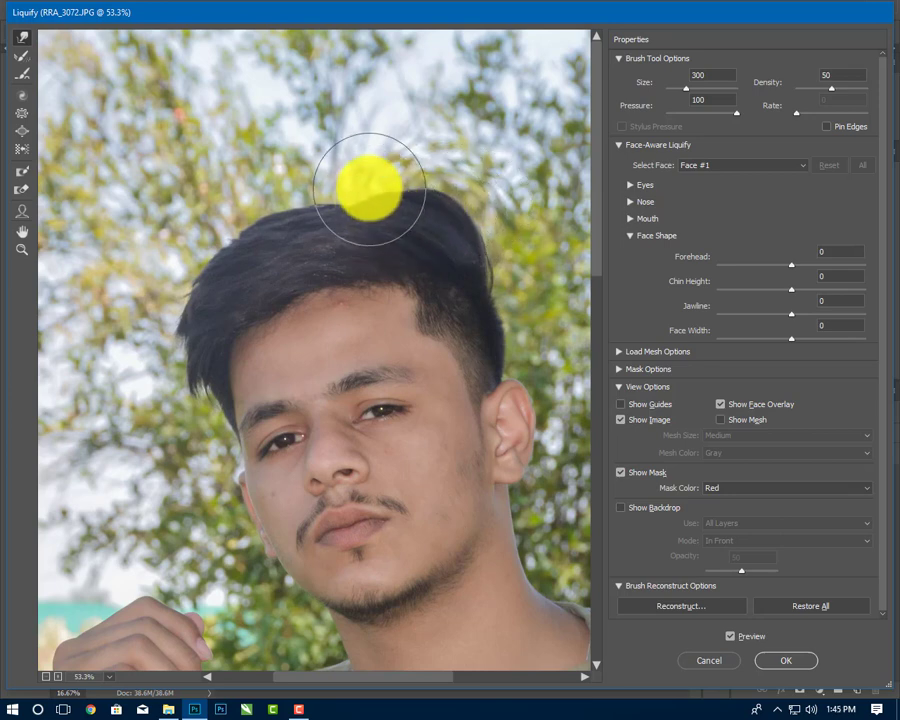
Step: Warp the top-left hair upward for volume with a size 400, pressure 69 brush, then apply Liquify
key("alt")
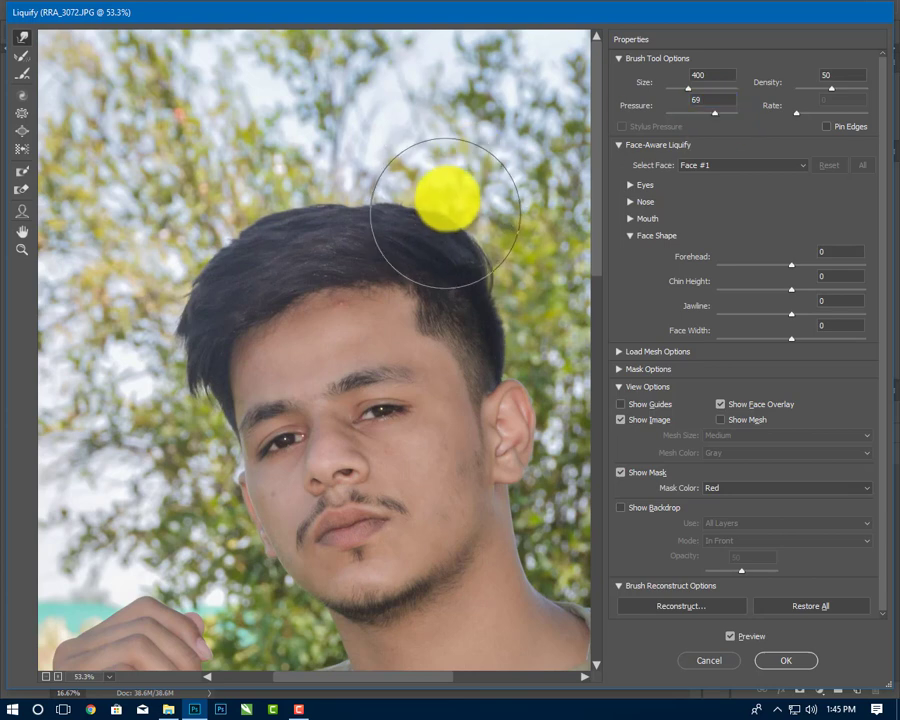
mouse_move(408, 187)
left_mouse_down()
mouse_move(415, 197)
mouse_move(293, 210)
mouse_move(158, 258)
mouse_move(149, 341)
mouse_move(323, 172)
mouse_move(211, 201)
mouse_move(179, 221)
left_mouse_up()
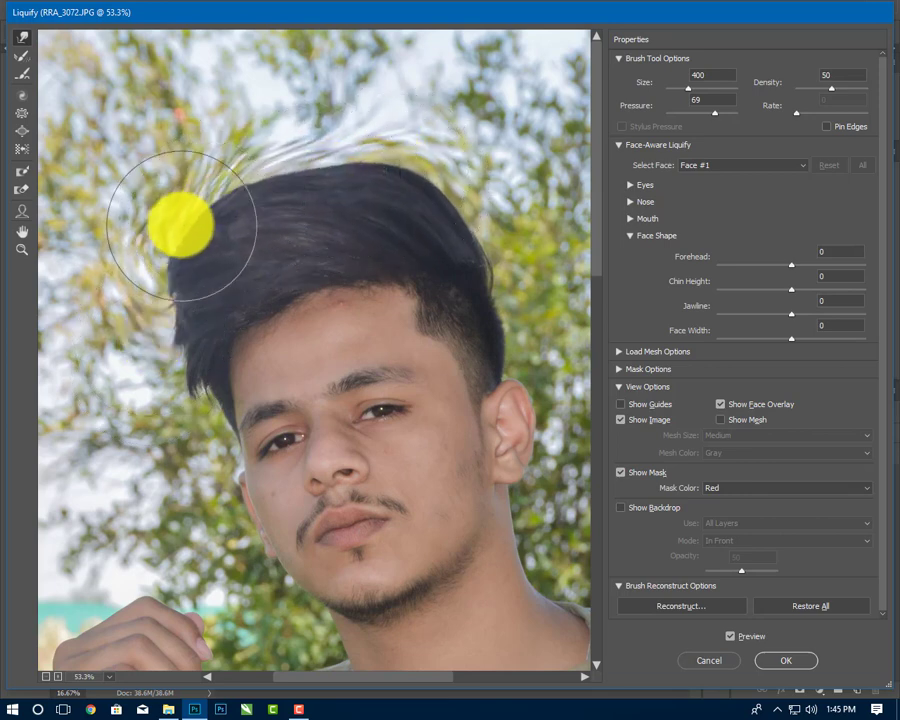
mouse_move(317, 195)
left_mouse_down()
mouse_move(362, 199)
mouse_move(340, 177)
mouse_move(297, 169)
mouse_move(187, 209)
mouse_move(171, 237)
mouse_move(454, 196)
mouse_move(468, 206)
mouse_move(426, 155)
mouse_move(346, 125)
mouse_move(376, 151)
mouse_move(185, 213)
mouse_move(147, 247)
mouse_move(145, 345)
left_mouse_up()
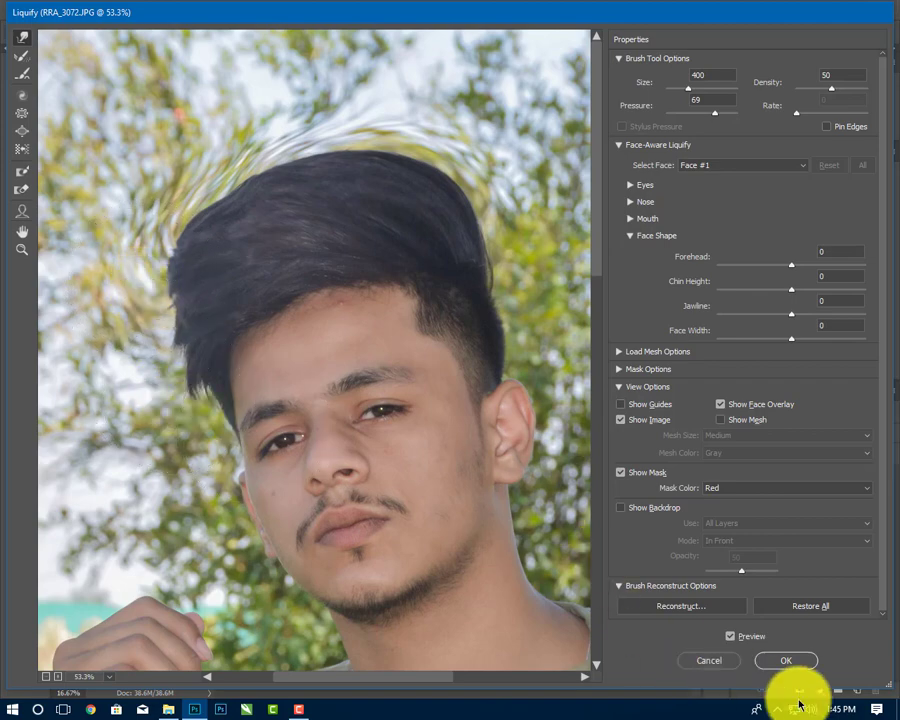
key("Return")
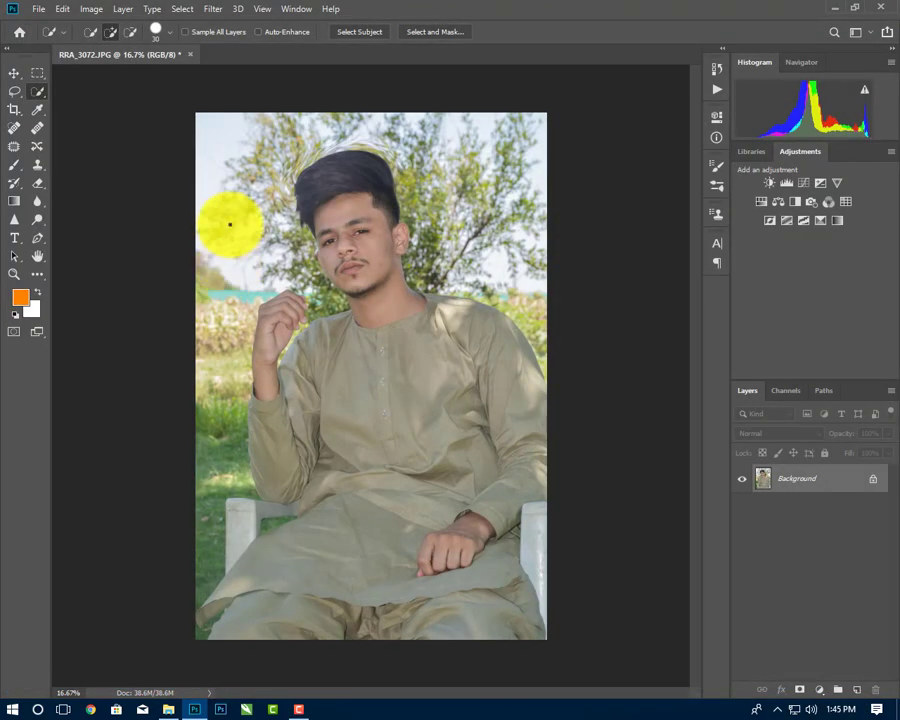
Step: Clone Stamp foliage over the swirl artifacts to the left of the reshaped hair
scroll(227, 217, "up", 3)
scroll(249, 135, "up", 3)
scroll(413, 178, "up", 2)
scroll(180, 414, "down", 1)
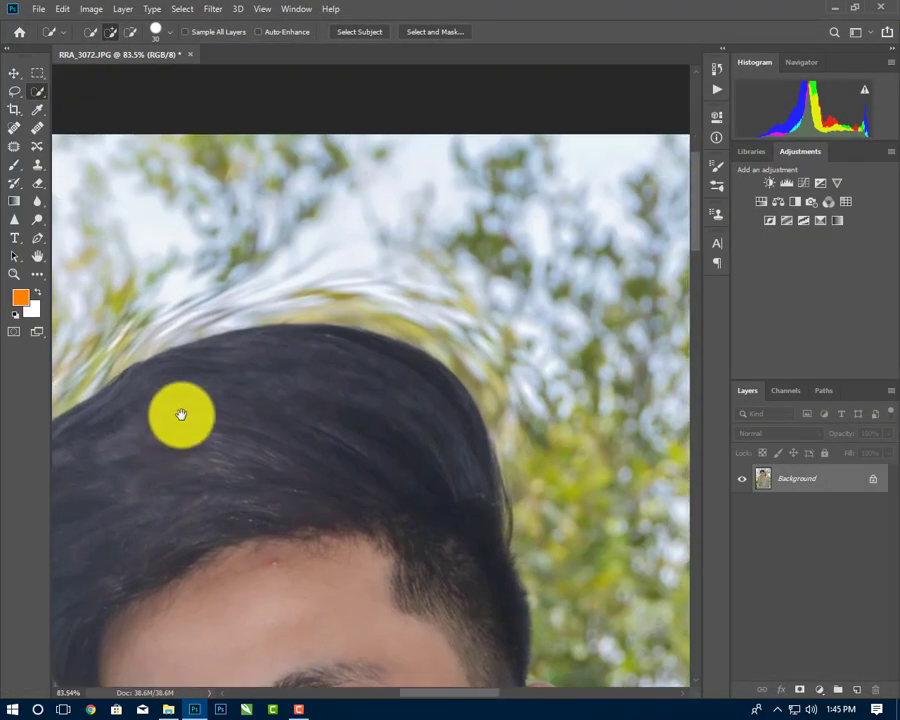
mouse_move(180, 414)
left_mouse_down()
mouse_move(314, 384)
mouse_move(352, 313)
left_mouse_up()
scroll(309, 255, "down", 1)
scroll(309, 253, "down", 2)
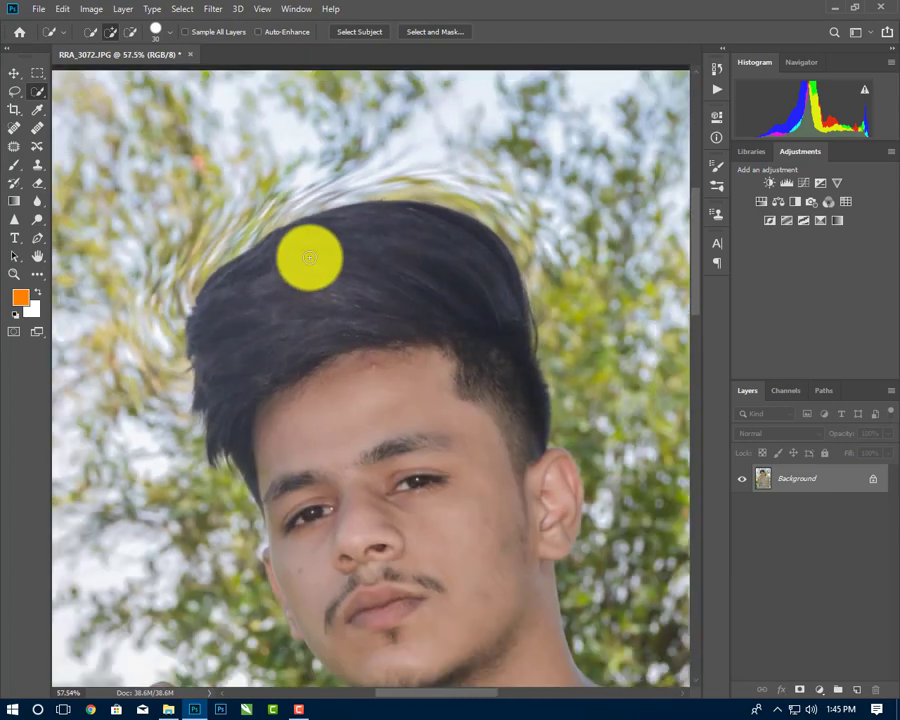
scroll(285, 358, "up", 2)
left_click_drag(285, 358, 311, 331)
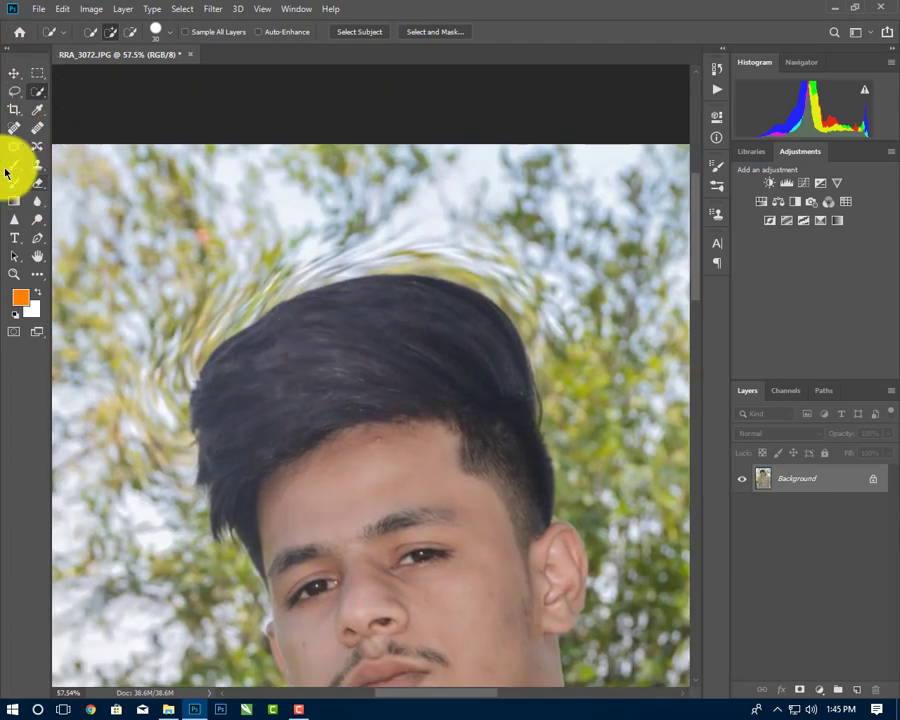
left_click(40, 168)
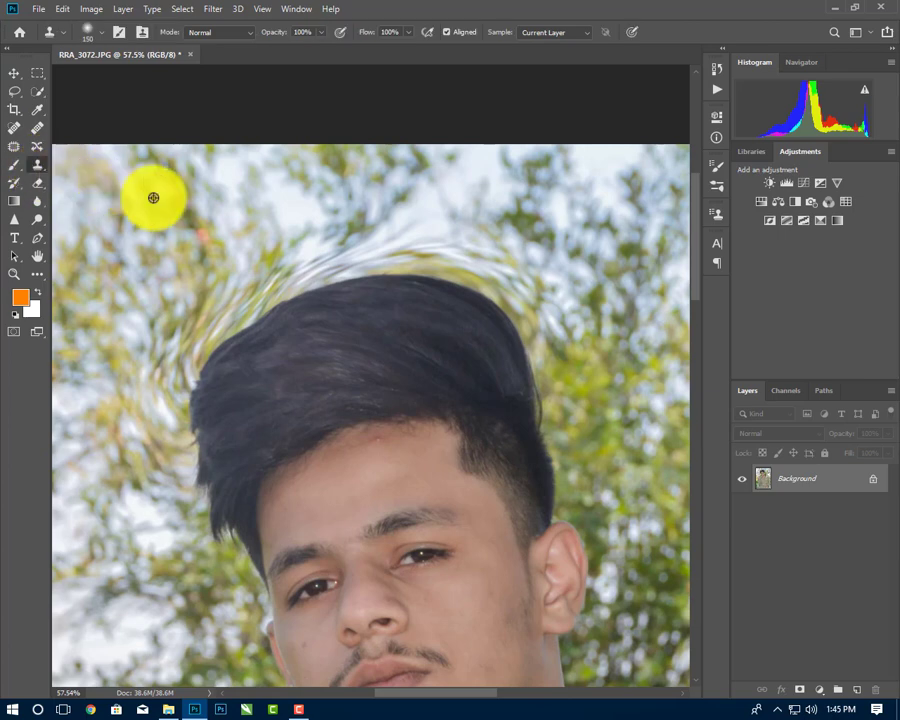
left_click(147, 227, "alt")
mouse_move(179, 327)
left_mouse_down()
mouse_move(137, 462)
mouse_move(175, 354)
mouse_move(257, 281)
mouse_move(143, 362)
mouse_move(295, 245)
mouse_move(231, 267)
mouse_move(207, 293)
mouse_move(190, 217)
mouse_move(100, 251)
mouse_move(221, 271)
mouse_move(320, 256)
mouse_move(185, 243)
mouse_move(374, 235)
mouse_move(500, 252)
mouse_move(437, 247)
left_mouse_up()
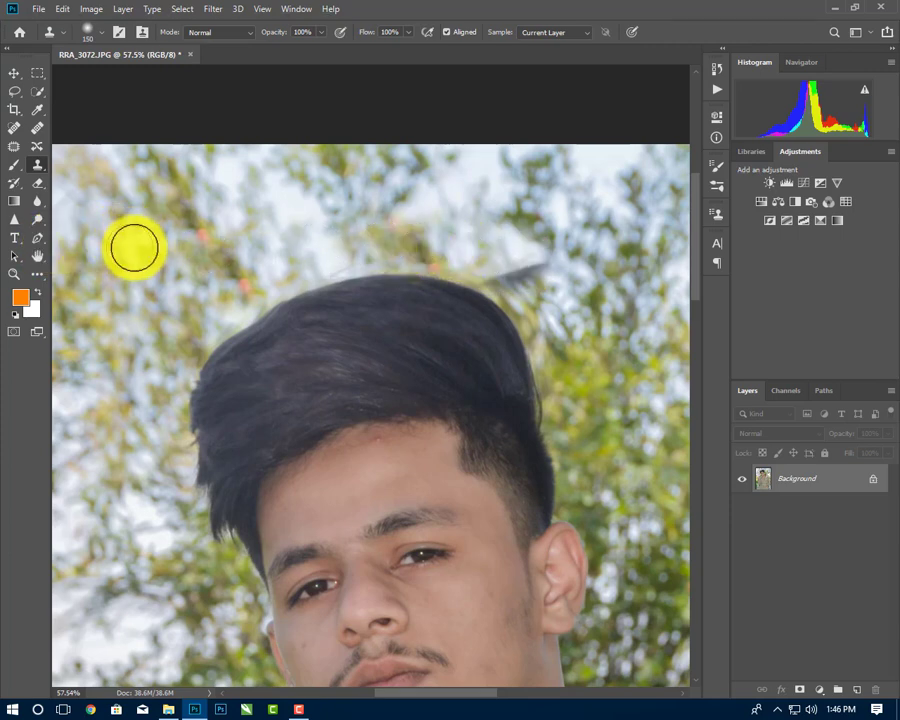
Step: Clone foliage over the distortion on the right side and right edge of the hair
mouse_move(505, 262)
left_mouse_down()
mouse_move(569, 340)
mouse_move(519, 291)
left_mouse_up()
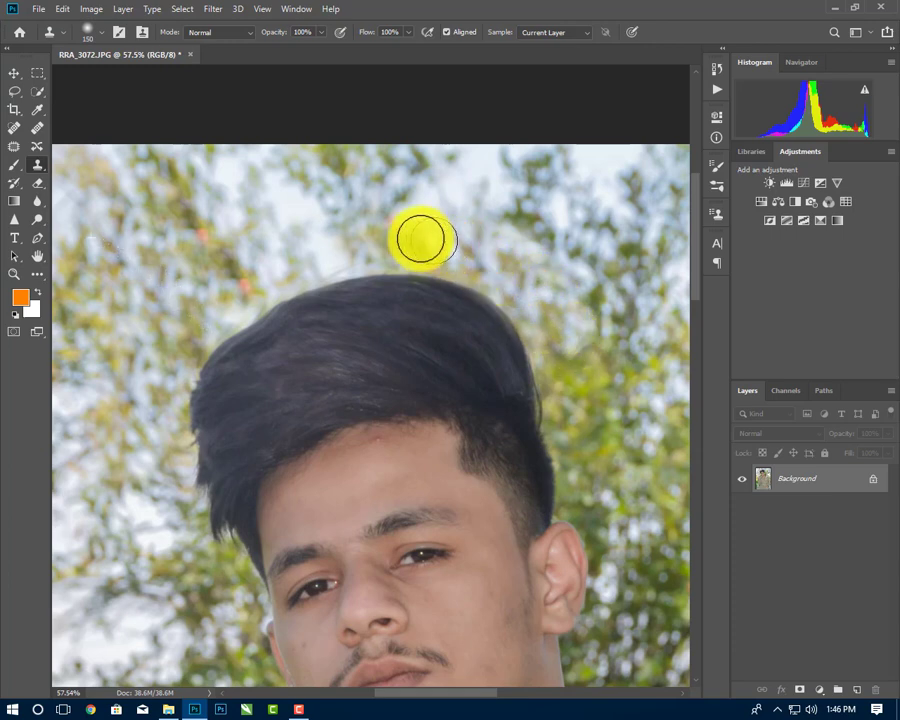
left_click(635, 454, "alt")
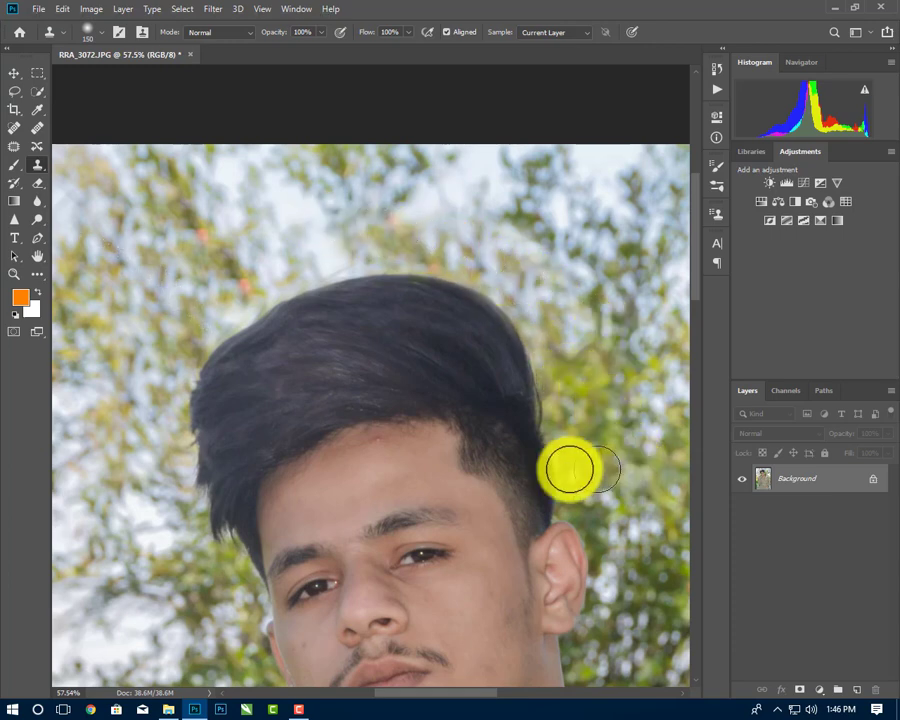
left_click_drag(568, 402, 554, 360)
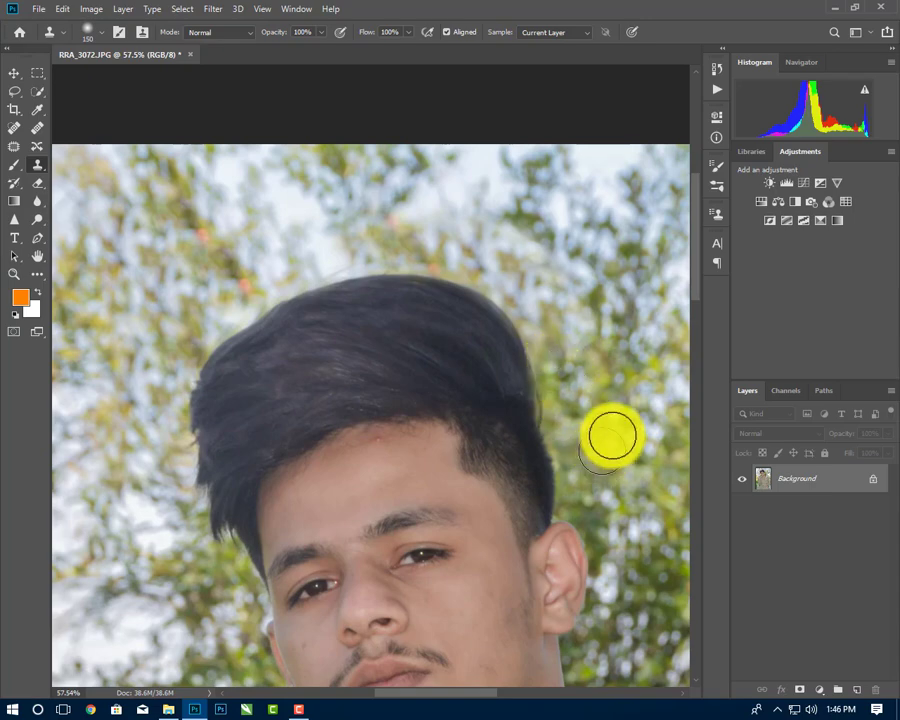
scroll(611, 400, "down", 4)
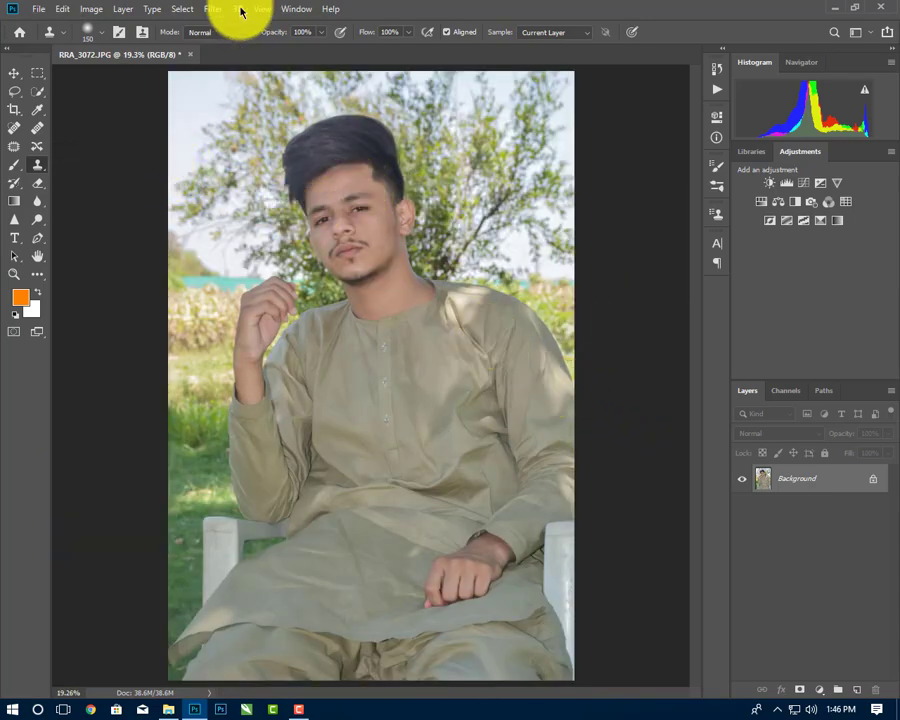
Step: Reopen Liquify on the hair and face, trying an edge push and undoing it
left_click(206, 8)
left_click(228, 114)
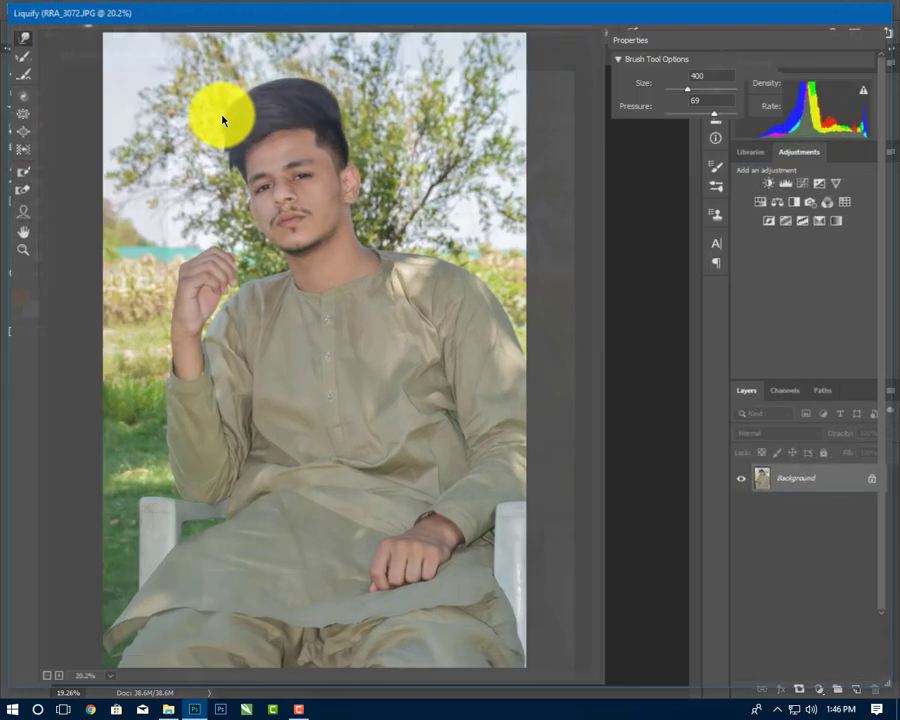
scroll(200, 92, "up", 3)
scroll(200, 92, "up", 2)
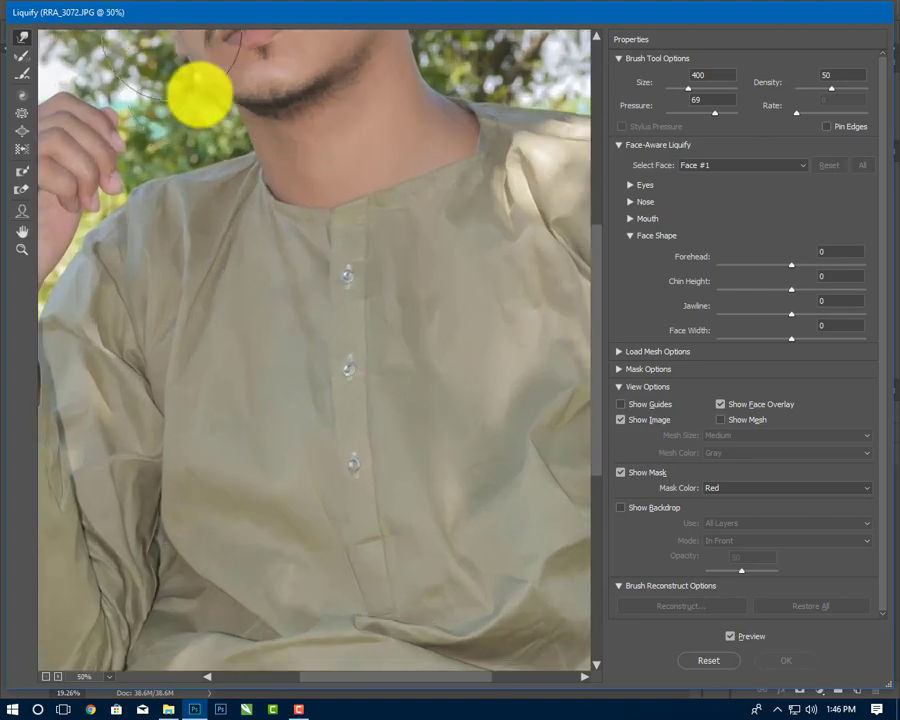
scroll(194, 90, "up", 1)
left_click_drag(192, 90, 466, 528)
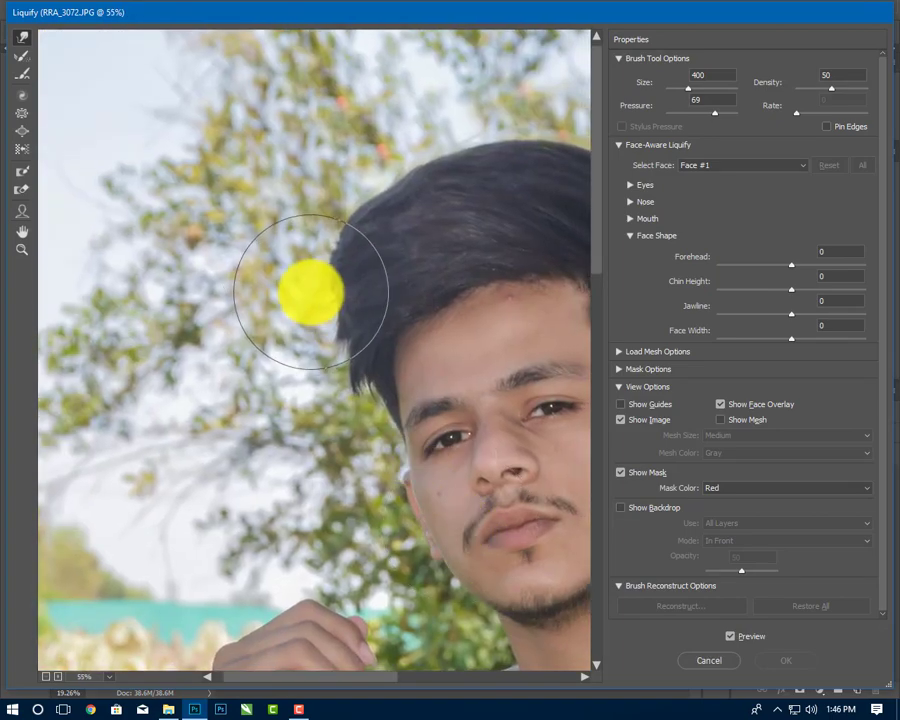
mouse_move(310, 286)
left_mouse_down()
mouse_move(296, 270)
mouse_move(351, 221)
mouse_move(330, 214)
mouse_move(373, 207)
left_mouse_up()
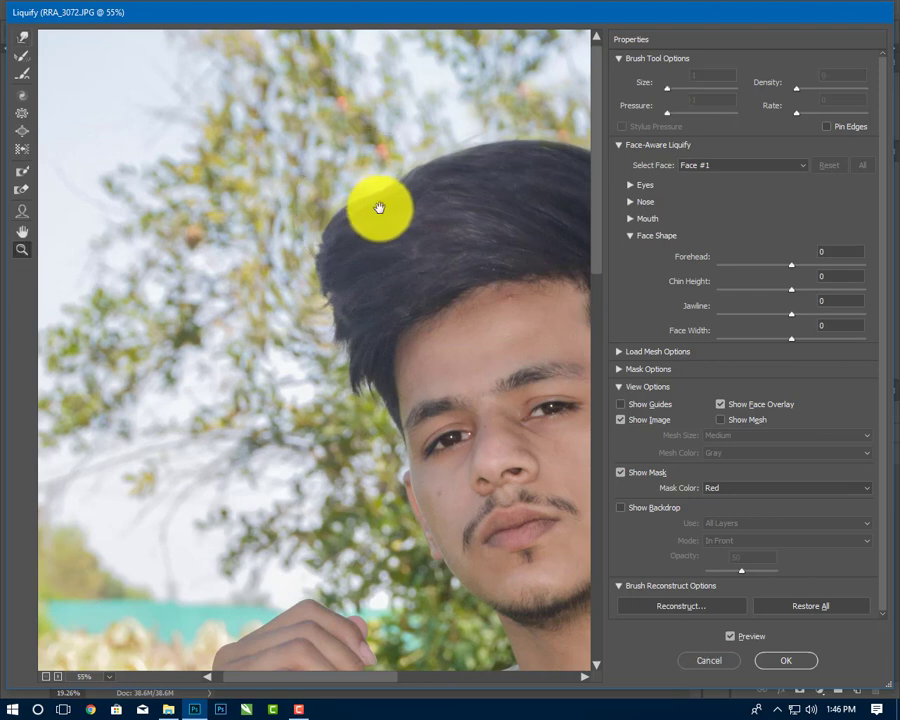
key("ctrl+alt+z")
Step: Push the hair's left edge outward, lift the crown slightly, and apply the Liquify warp
left_click(386, 212)
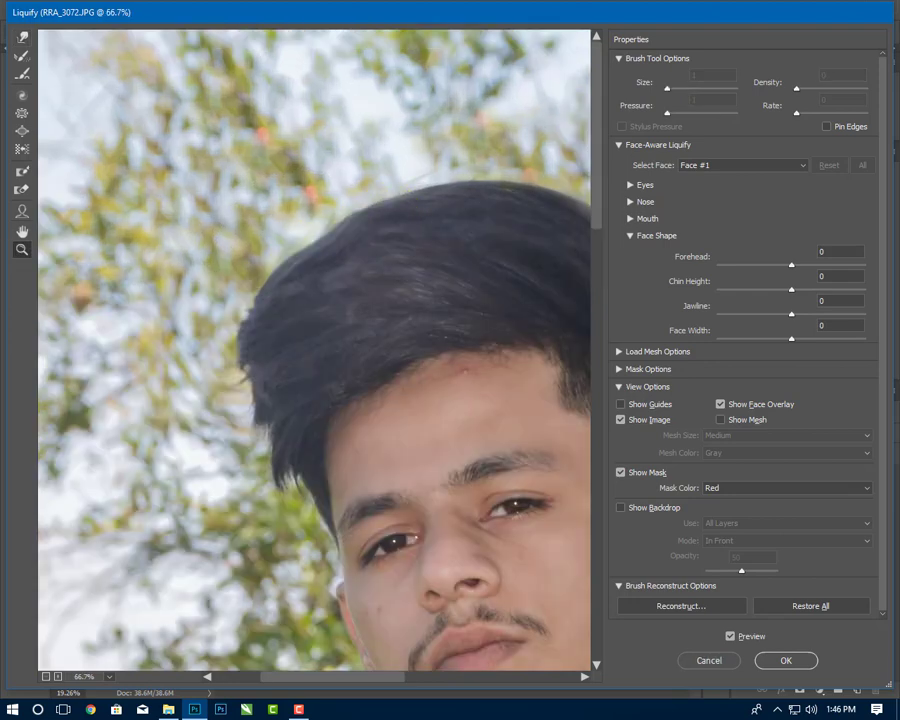
left_click(24, 38)
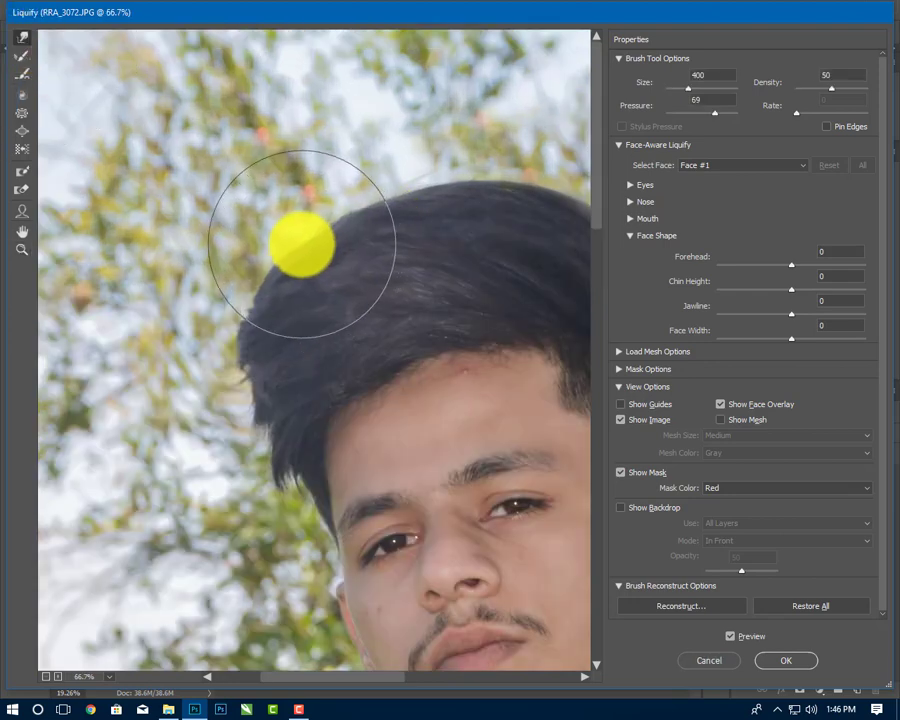
left_click_drag(296, 243, 241, 317)
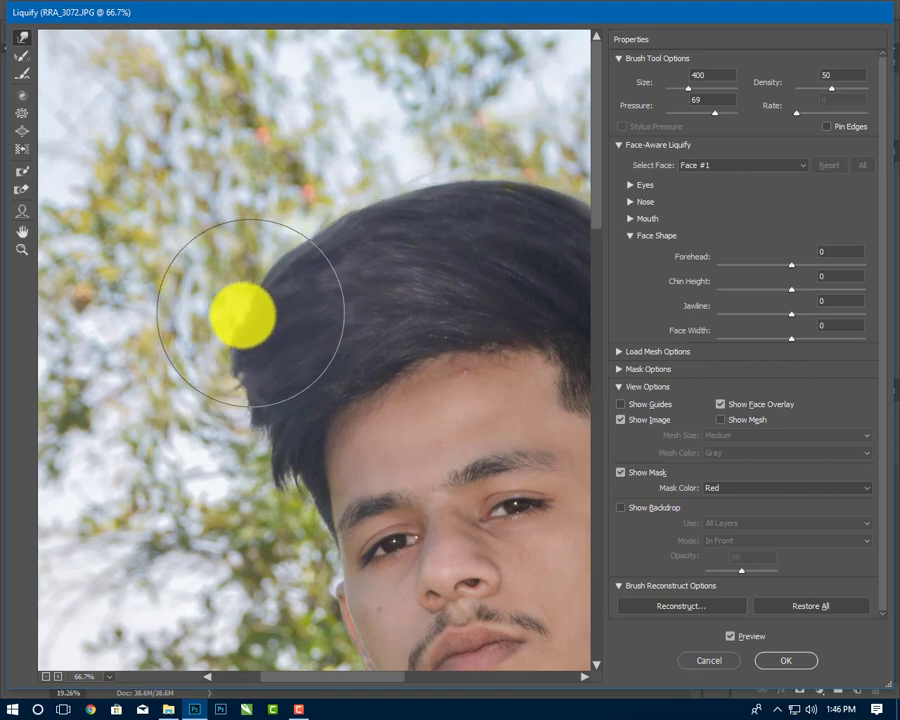
scroll(246, 308, "down", 5)
scroll(254, 304, "down", 2)
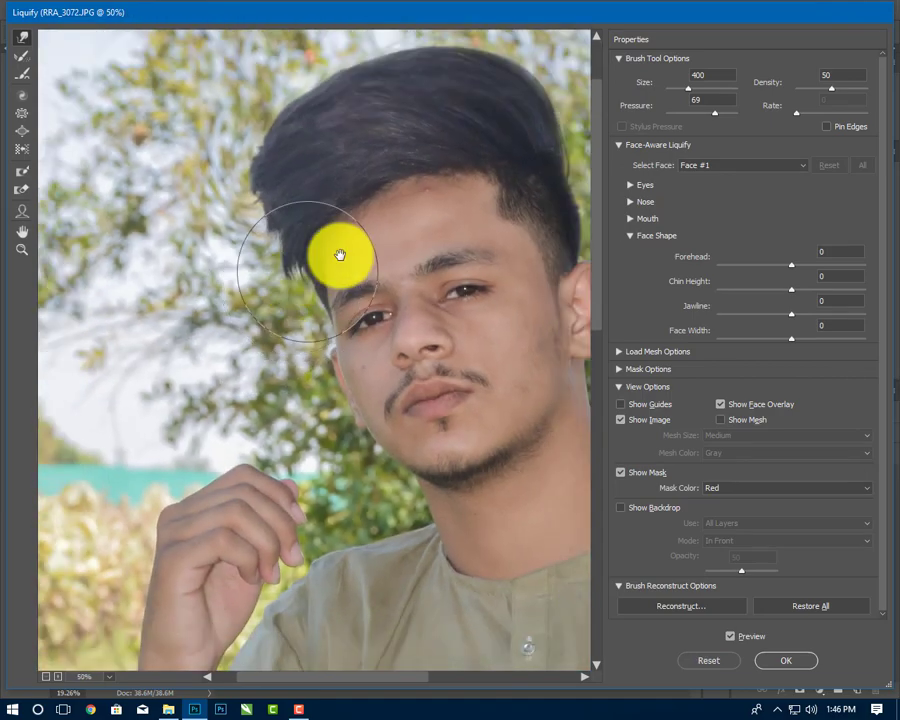
left_click_drag(336, 252, 258, 342)
mouse_move(402, 195)
left_mouse_down()
mouse_move(368, 139)
mouse_move(317, 130)
left_mouse_up()
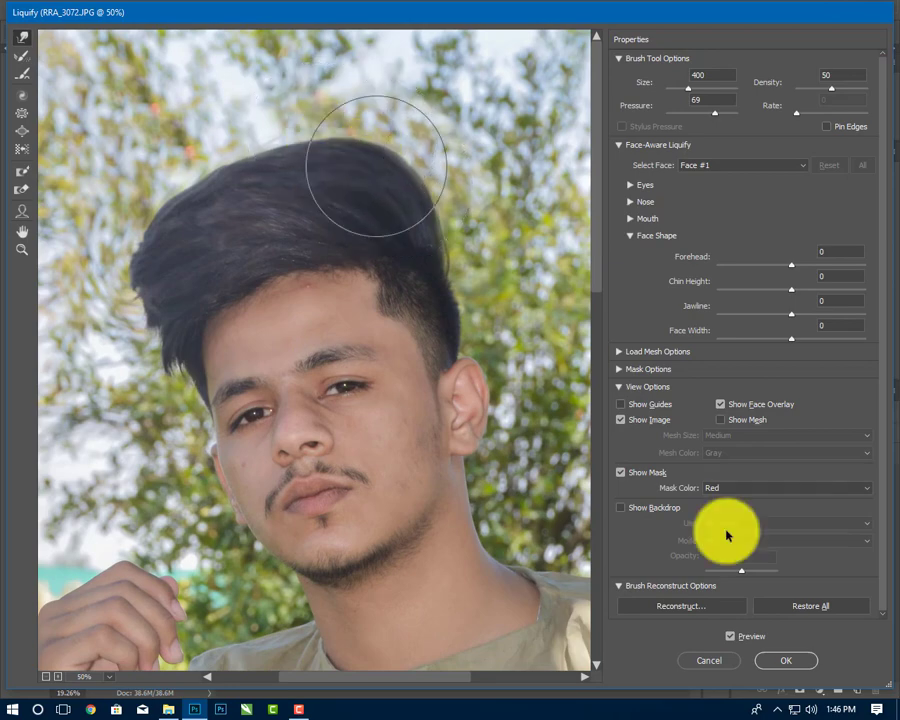
left_click(816, 676)
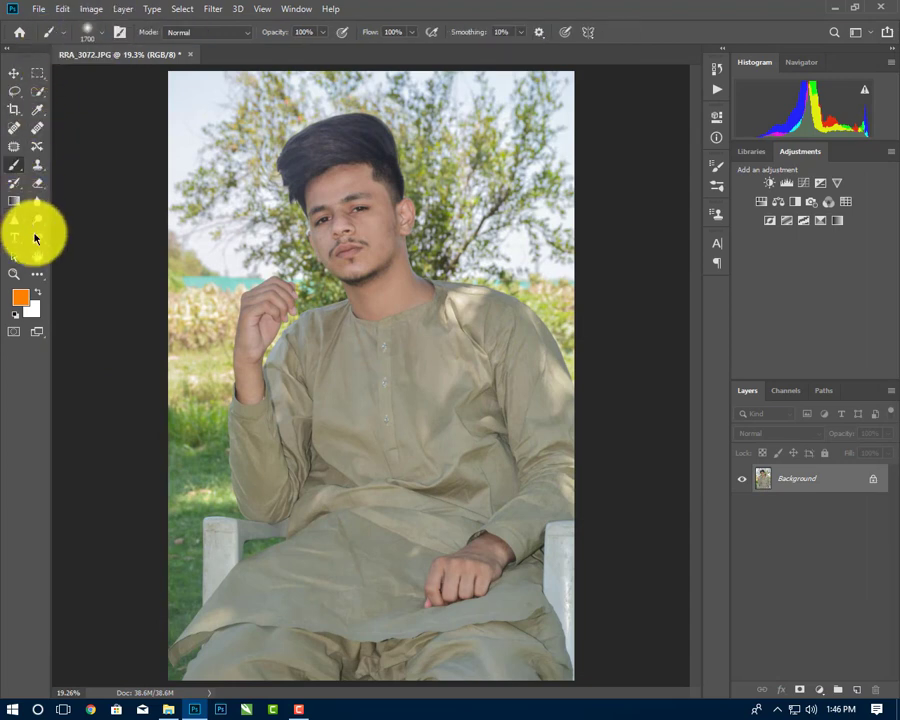
Step: Select the Smudge tool from the toolbar's tool groups
left_click(40, 188)
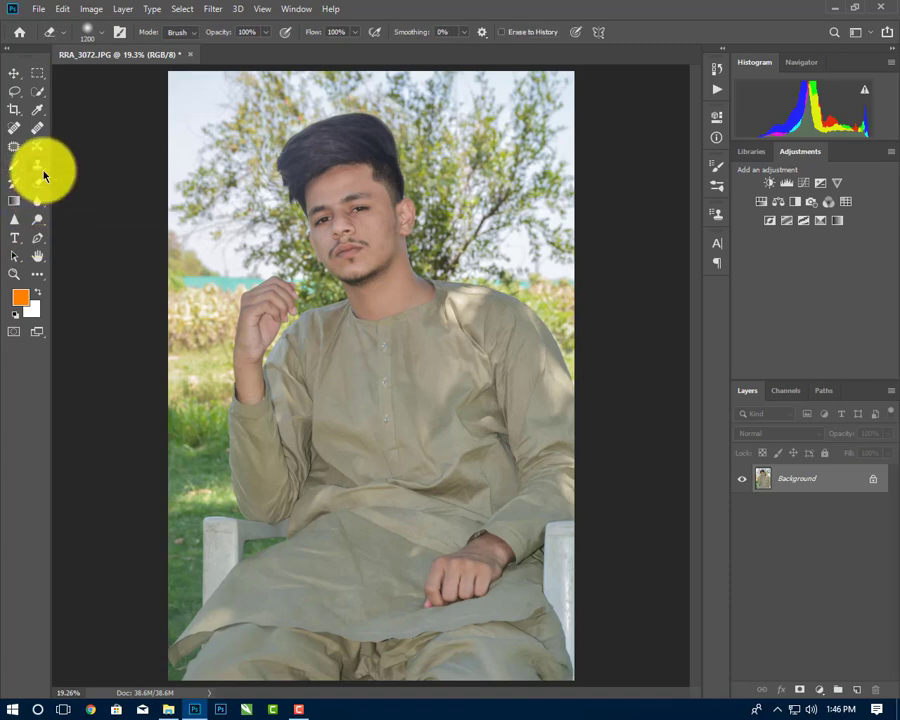
left_click(40, 167)
left_click(42, 152)
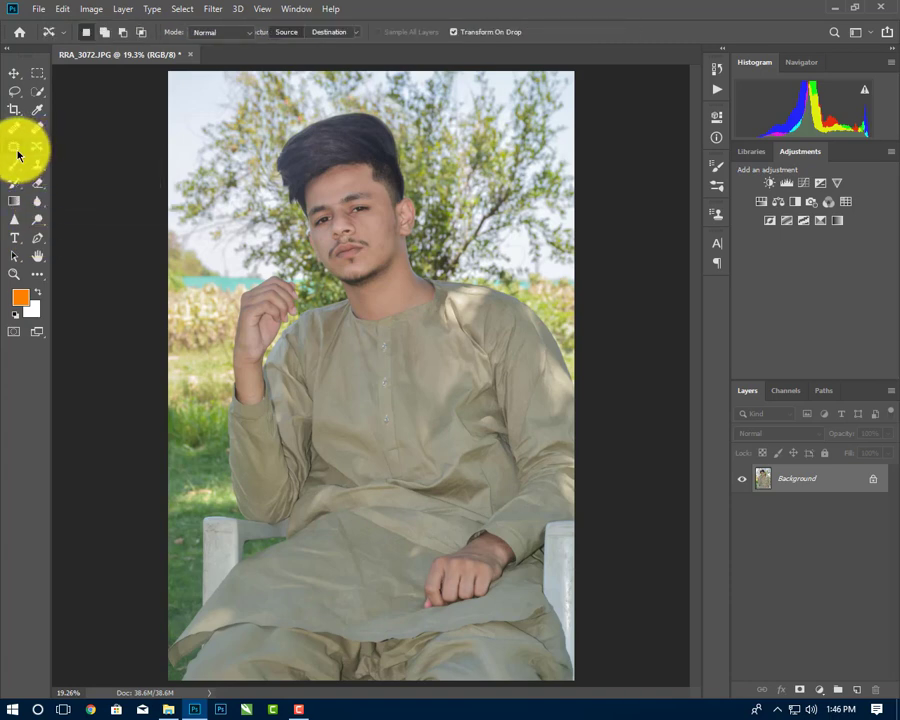
left_click(19, 176)
left_click(20, 190)
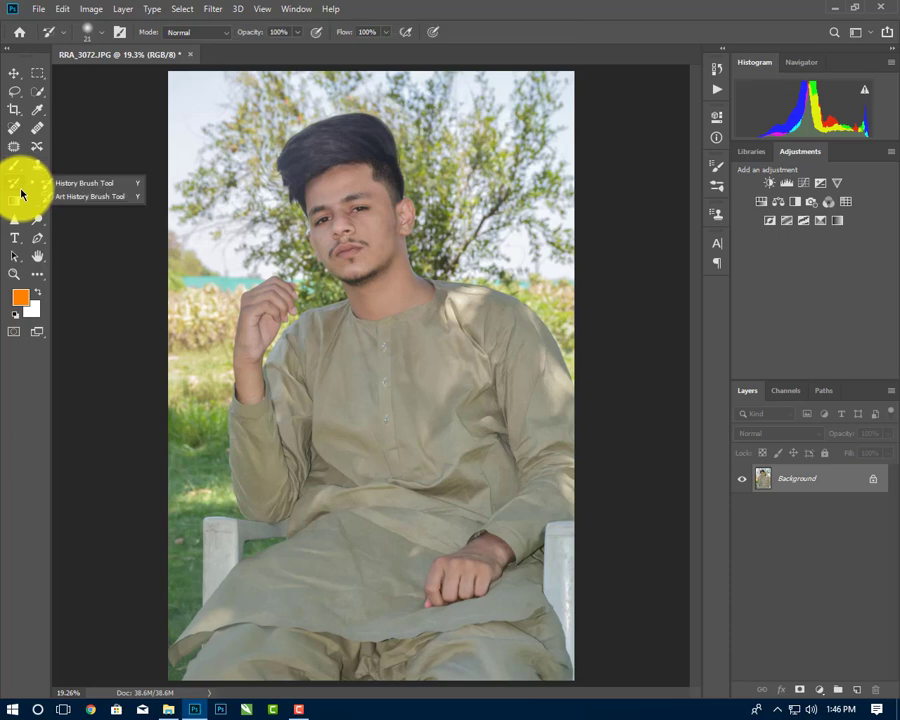
left_click(17, 213)
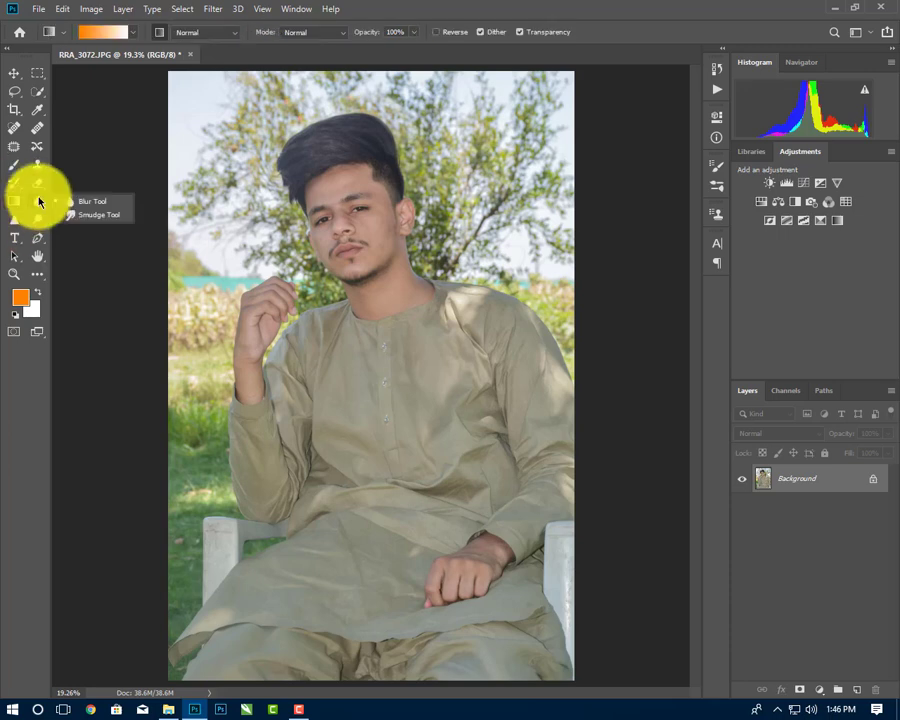
left_click(40, 202)
left_click(71, 216)
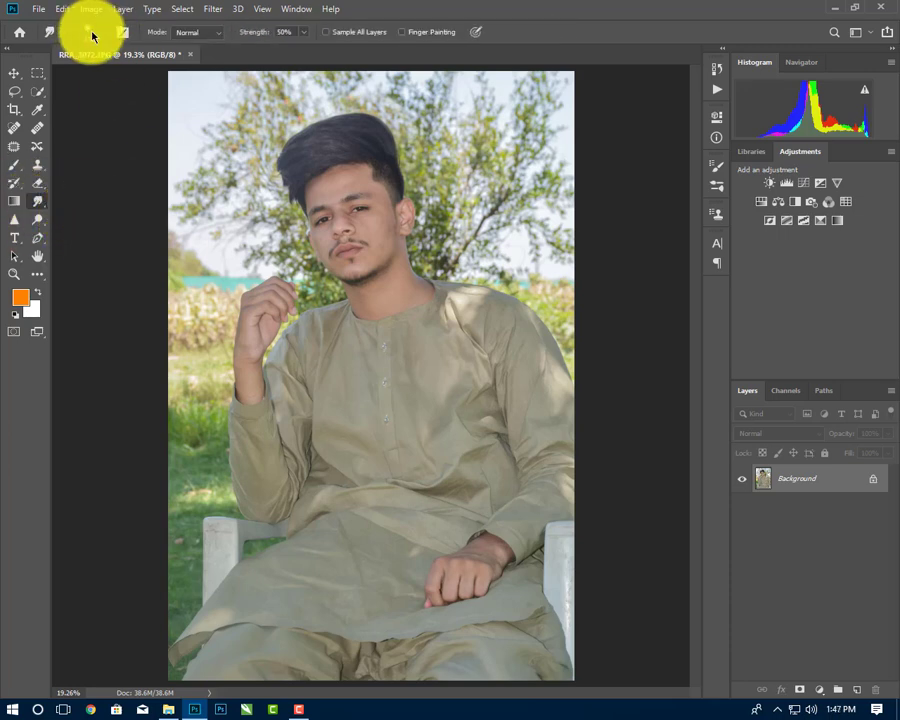
Step: Give the smudge brush a 123 px hard round tip, 100% hardness, 5% spacing, and zoom onto the hair
left_click(92, 36)
left_click(112, 31)
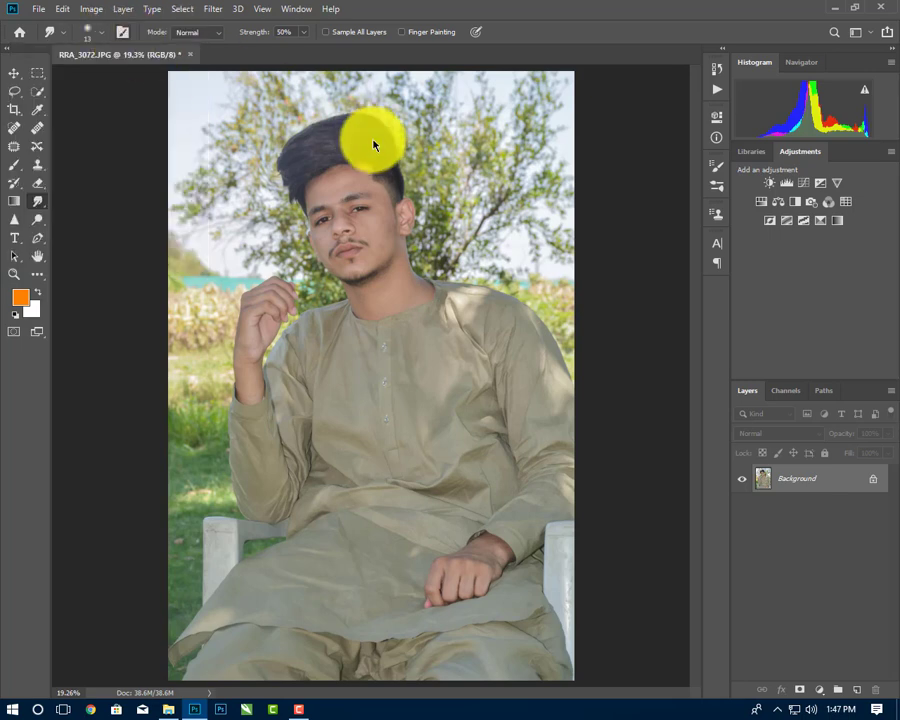
key("F5")
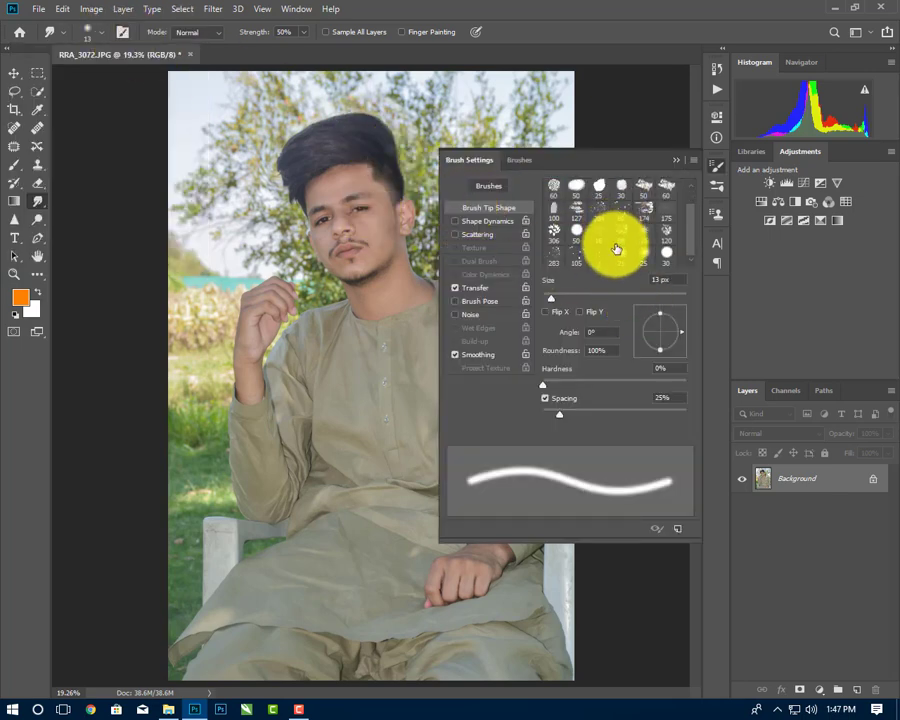
scroll(625, 240, "up", 2)
scroll(647, 243, "down", 1)
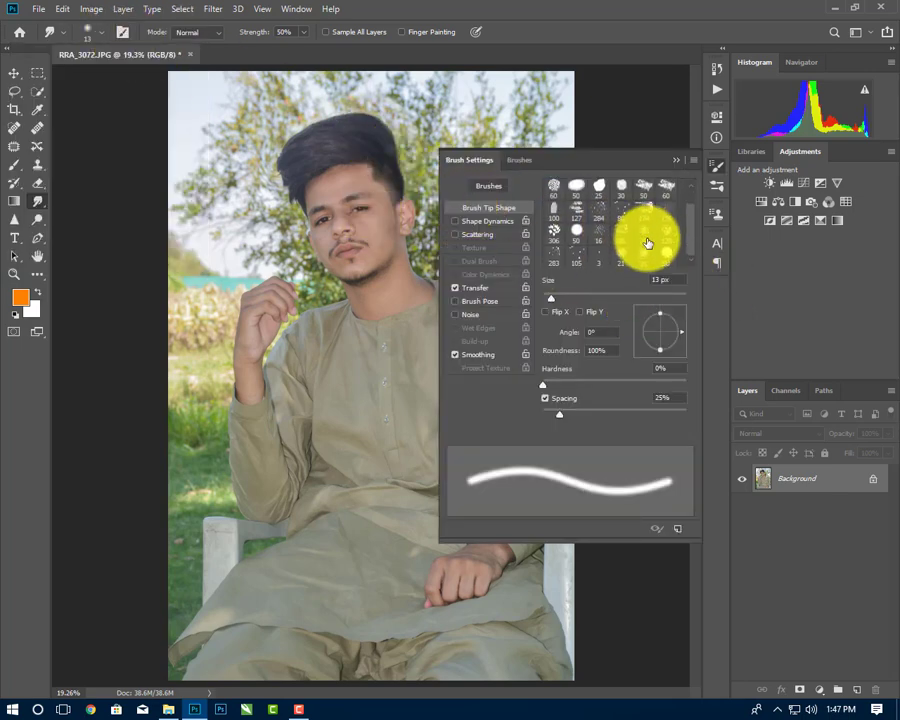
scroll(640, 255, "up", 1)
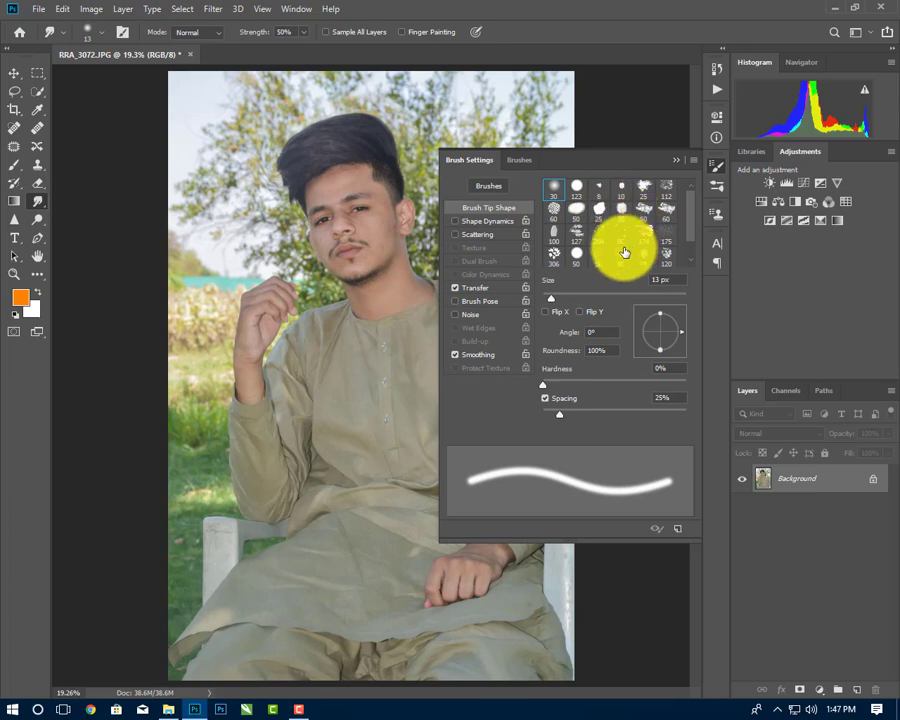
double_click(602, 196)
left_click(579, 221)
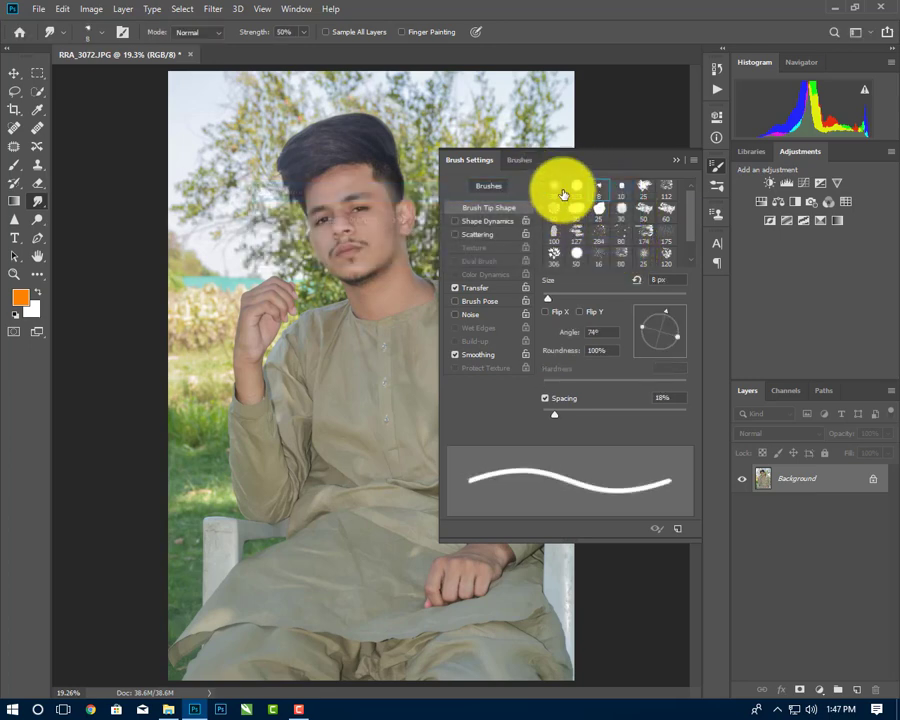
left_click(577, 192)
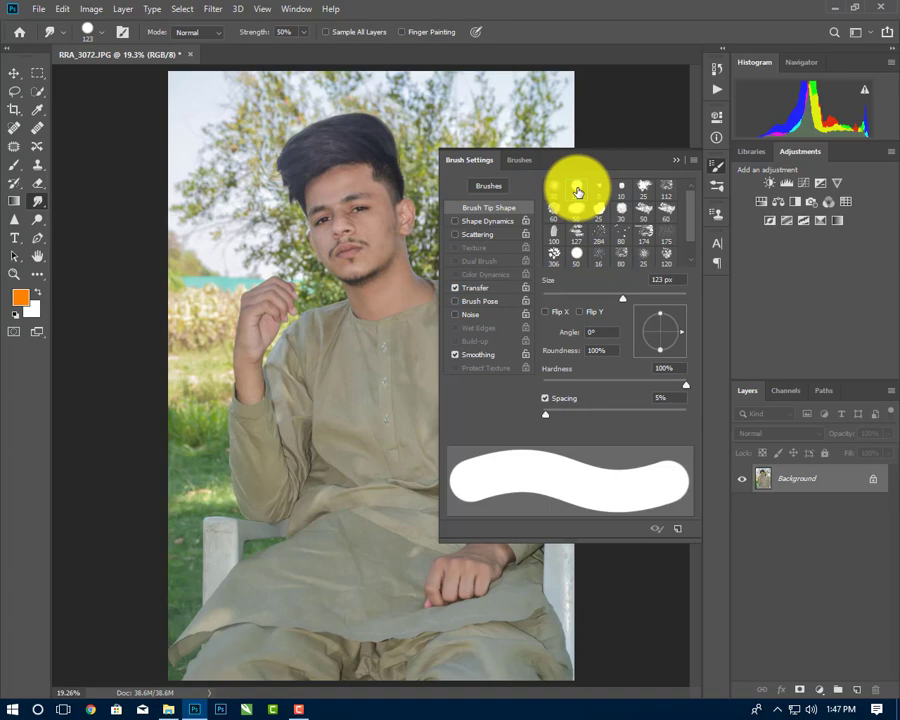
left_click(675, 160)
scroll(408, 121, "up", 3)
scroll(390, 184, "up", 3)
scroll(390, 184, "up", 3)
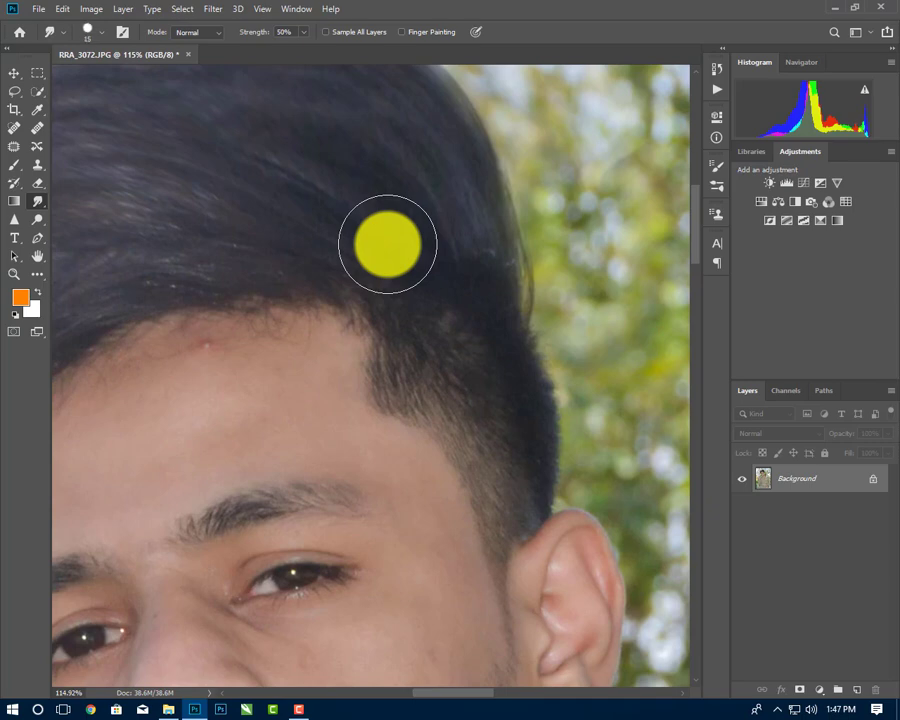
Step: Smudge a thin skin-toned streak from the forehead hairline diagonally up into the hair
mouse_move(383, 226)
left_mouse_down()
mouse_move(350, 301)
mouse_move(480, 251)
mouse_move(408, 283)
mouse_move(385, 270)
mouse_move(341, 318)
mouse_move(404, 271)
mouse_move(353, 301)
mouse_move(480, 263)
mouse_move(412, 281)
mouse_move(492, 275)
mouse_move(412, 277)
mouse_move(496, 253)
mouse_move(338, 315)
left_mouse_up()
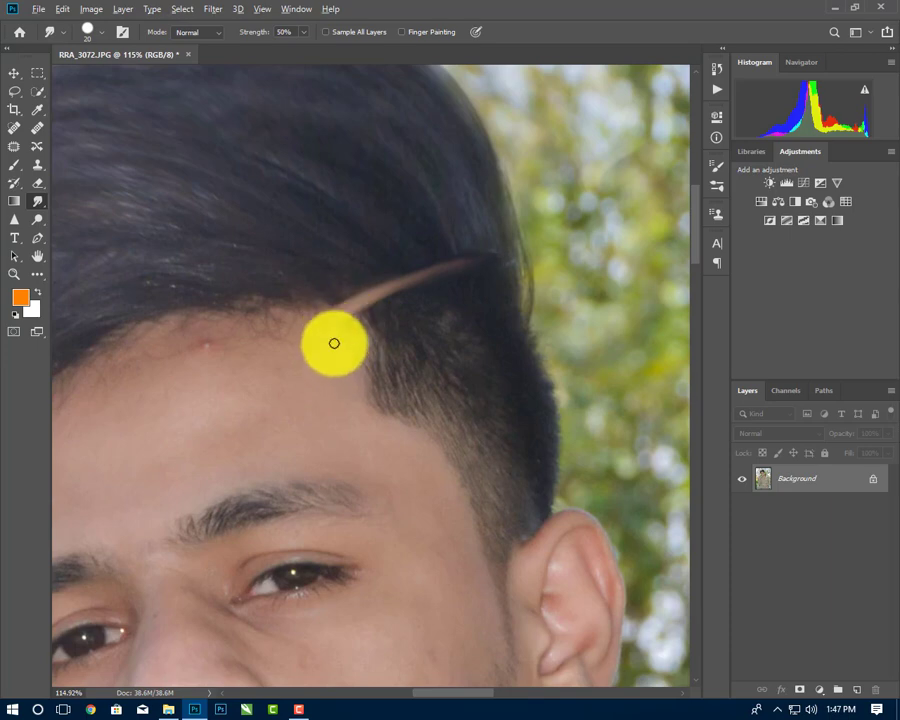
scroll(334, 343, "down", 1)
scroll(333, 341, "down", 1)
scroll(315, 354, "down", 1)
scroll(305, 356, "down", 1)
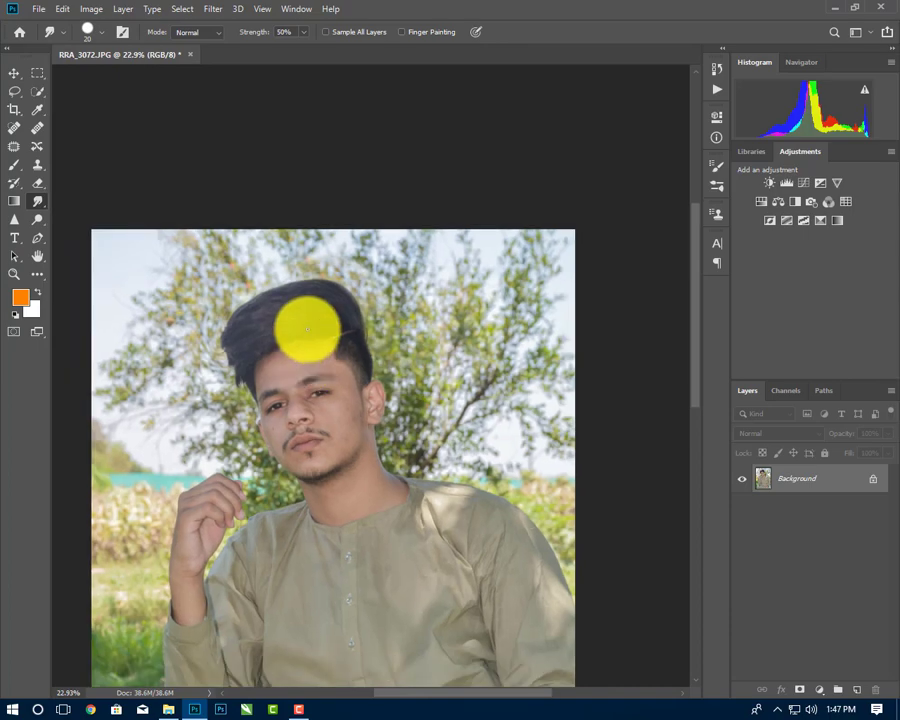
scroll(307, 330, "up", 2)
scroll(327, 345, "up", 2)
scroll(357, 363, "up", 1)
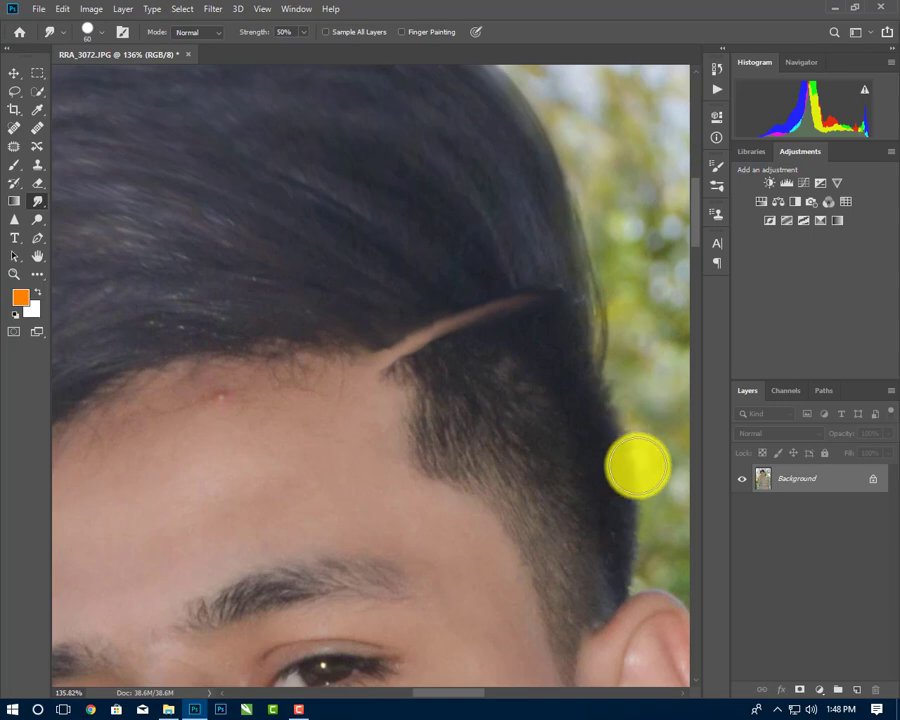
Step: Zoom out and back in to review the smudged hairline against the whole portrait
scroll(560, 430, "down", 5)
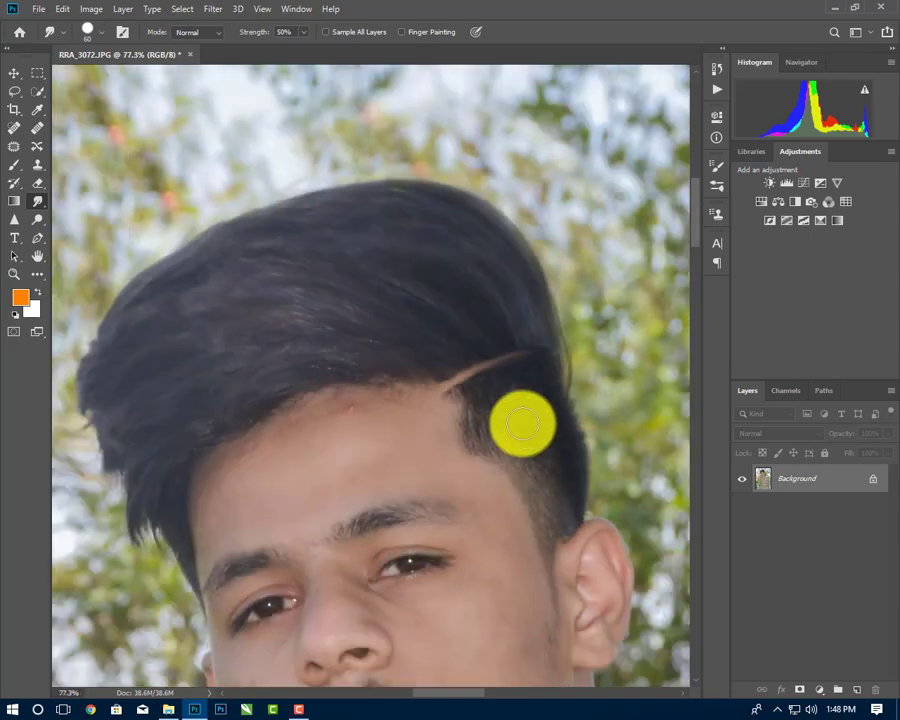
scroll(460, 416, "down", 3)
scroll(449, 440, "down", 3)
scroll(449, 445, "down", 3)
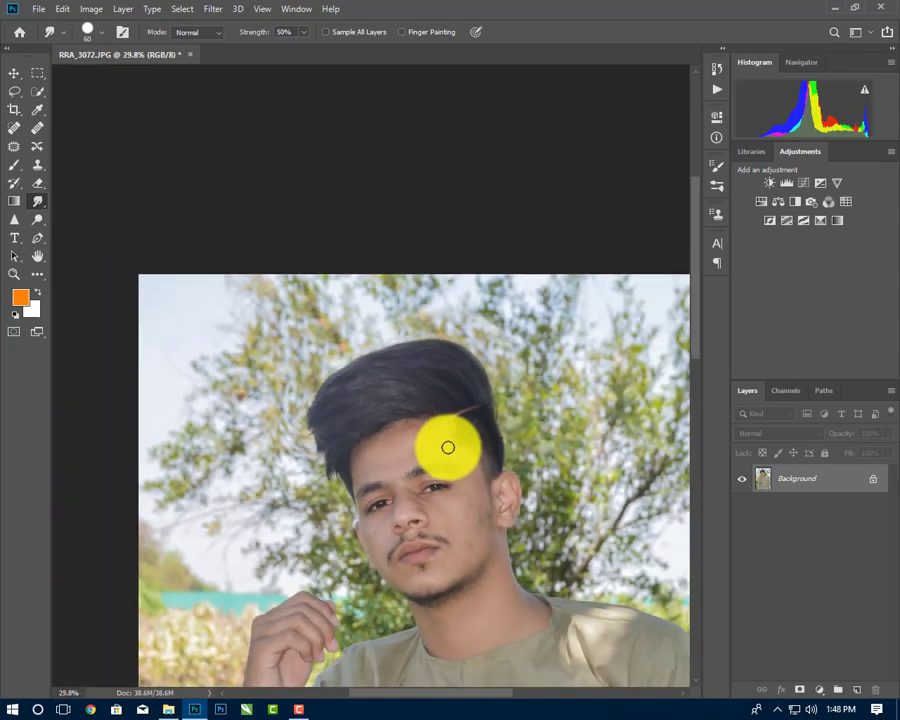
scroll(447, 446, "down", 2)
scroll(447, 446, "down", 2)
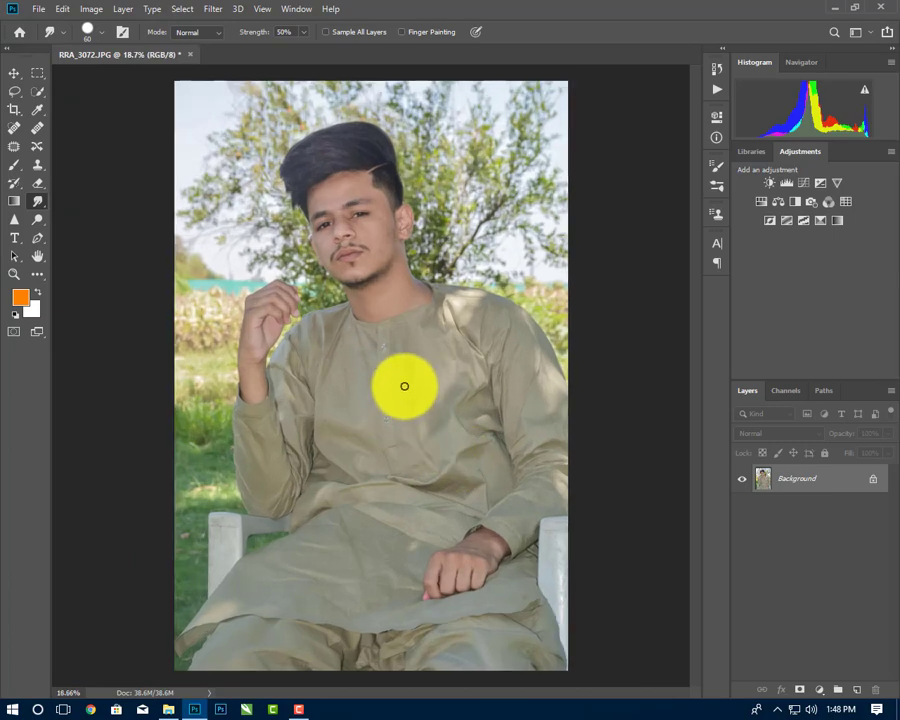
scroll(311, 155, "up", 3)
scroll(324, 219, "up", 2)
scroll(278, 242, "up", 1)
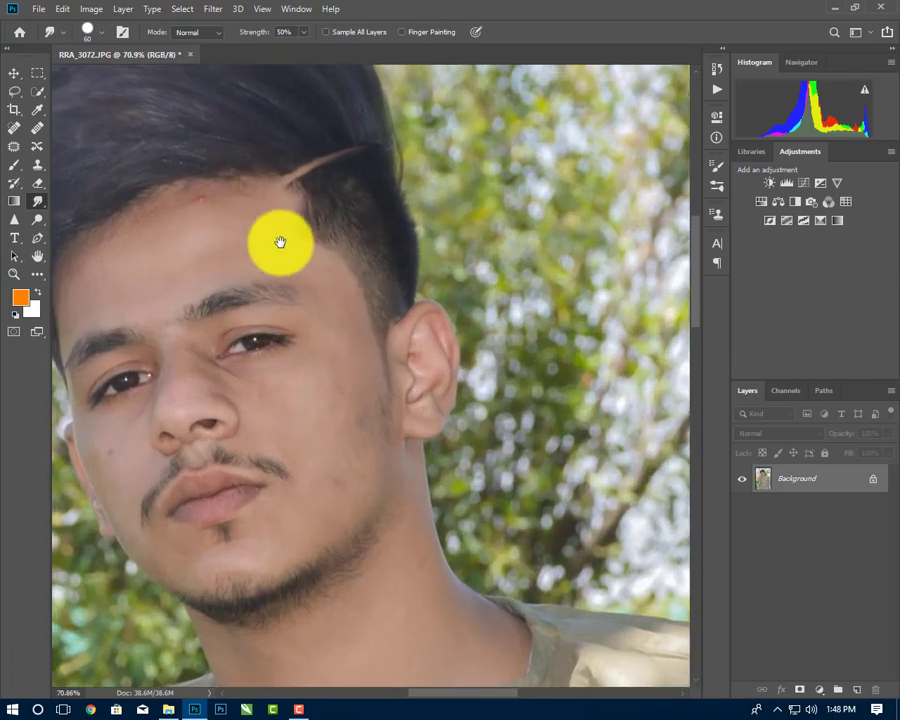
scroll(306, 240, "up", 1)
scroll(306, 240, "up", 1)
scroll(422, 334, "up", 1)
scroll(412, 306, "down", 2)
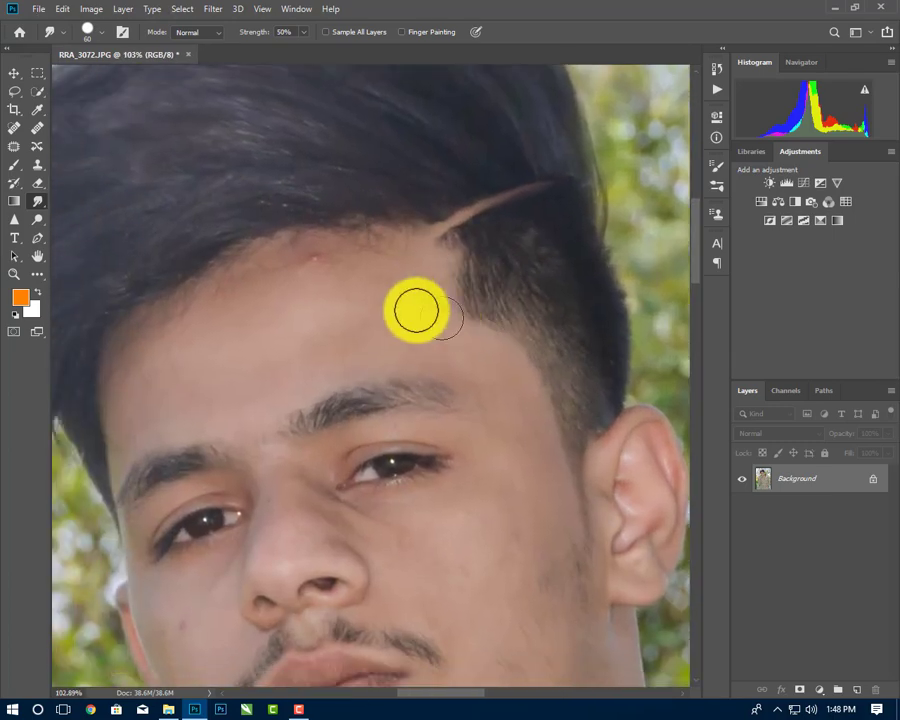
scroll(404, 304, "down", 2)
scroll(400, 302, "down", 2)
scroll(398, 303, "down", 1)
scroll(398, 302, "down", 1)
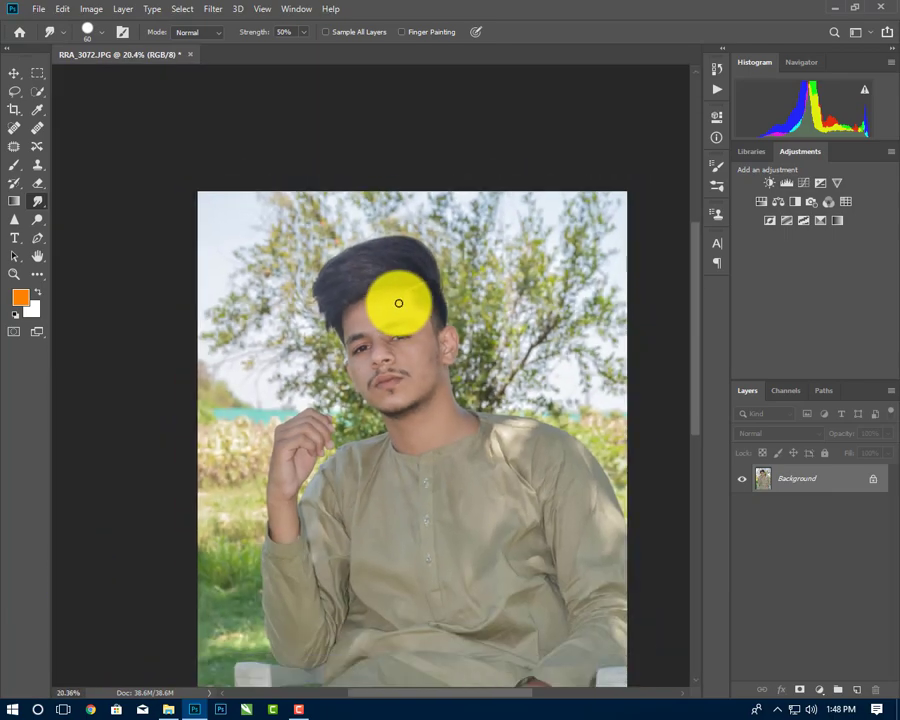
scroll(394, 296, "down", 1)
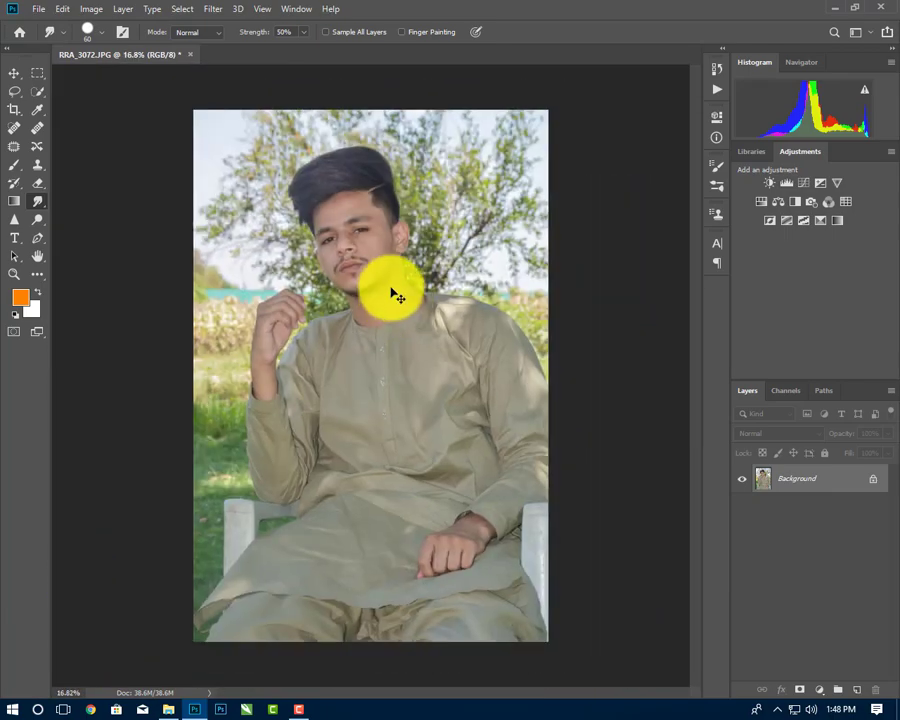
Step: Duplicate the photo onto Layer 1 and select the Mixer Brush tool
key("ctrl+j")
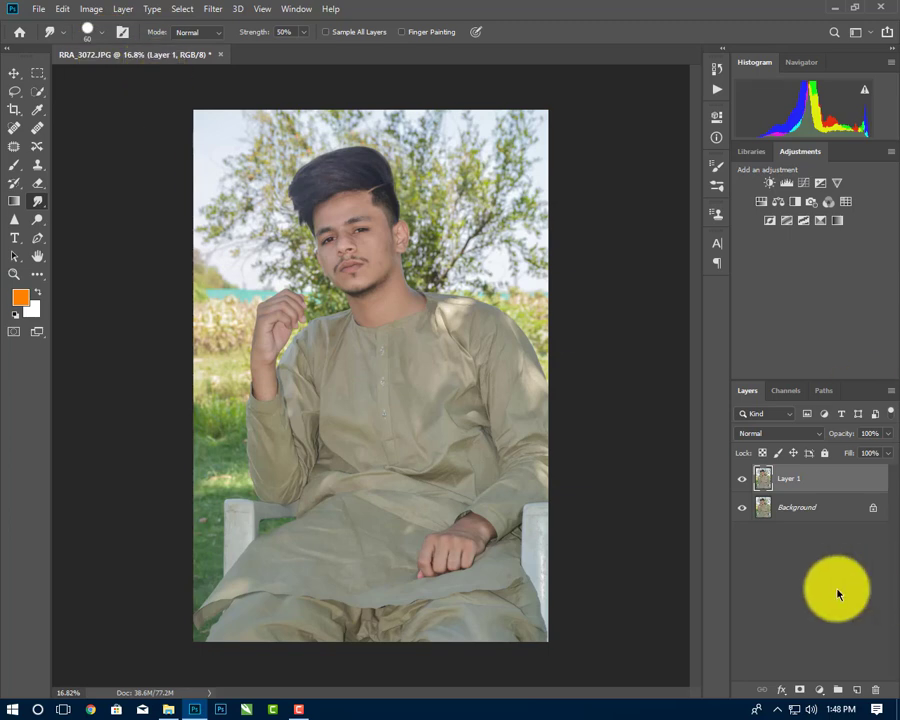
left_click(804, 484)
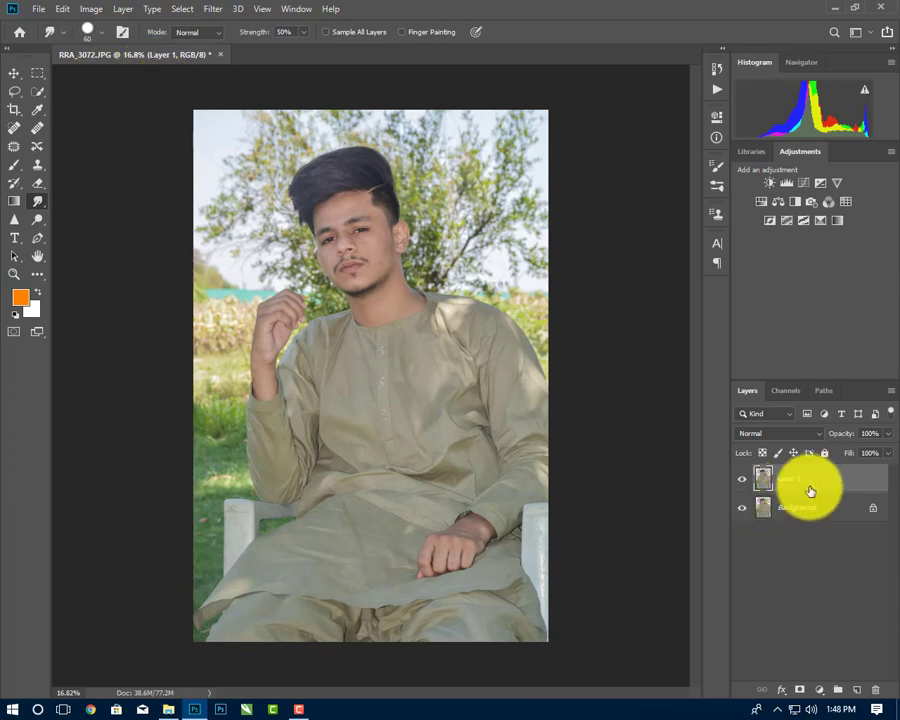
left_click(13, 168)
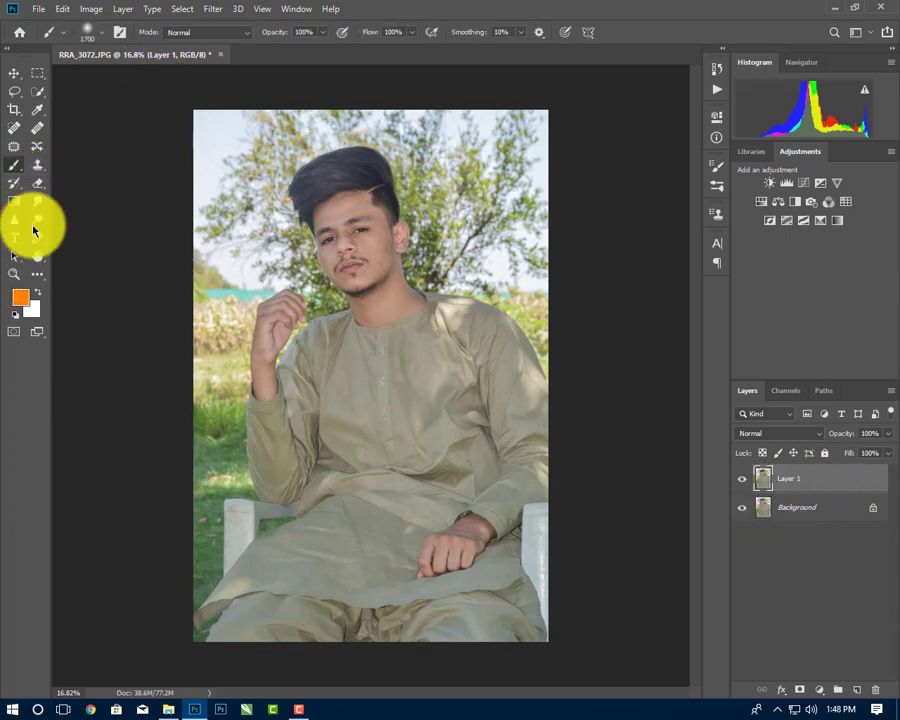
left_click(37, 280)
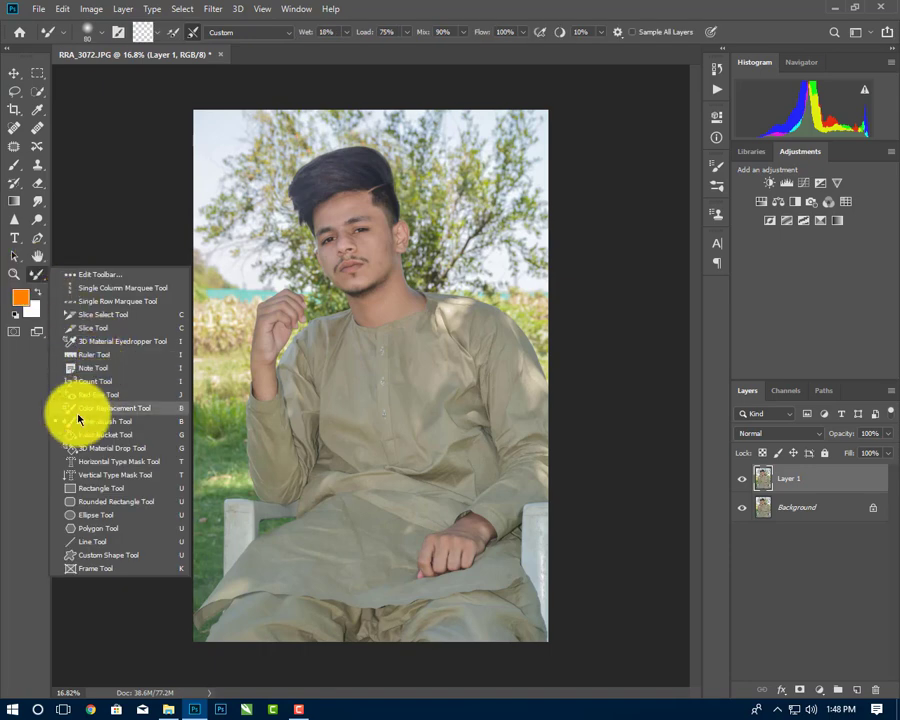
left_click(138, 421)
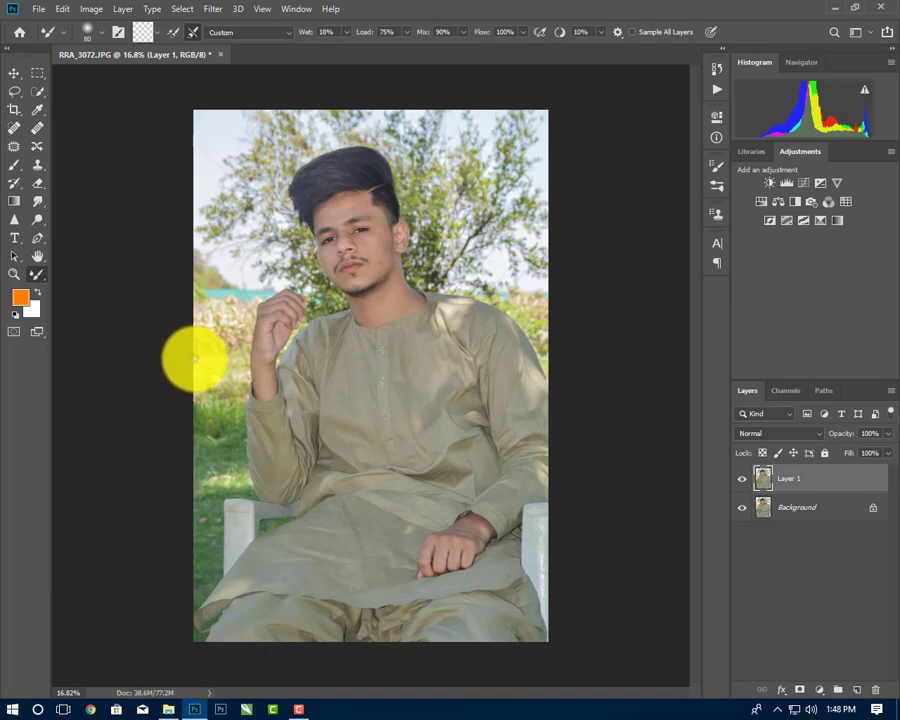
Step: Zoom in on the face and tune the Mixer Brush size, ending at 80 px
scroll(200, 345, "up", 2)
scroll(506, 221, "up", 2)
mouse_move(506, 221)
left_mouse_down()
mouse_move(368, 399)
mouse_move(332, 470)
left_mouse_up()
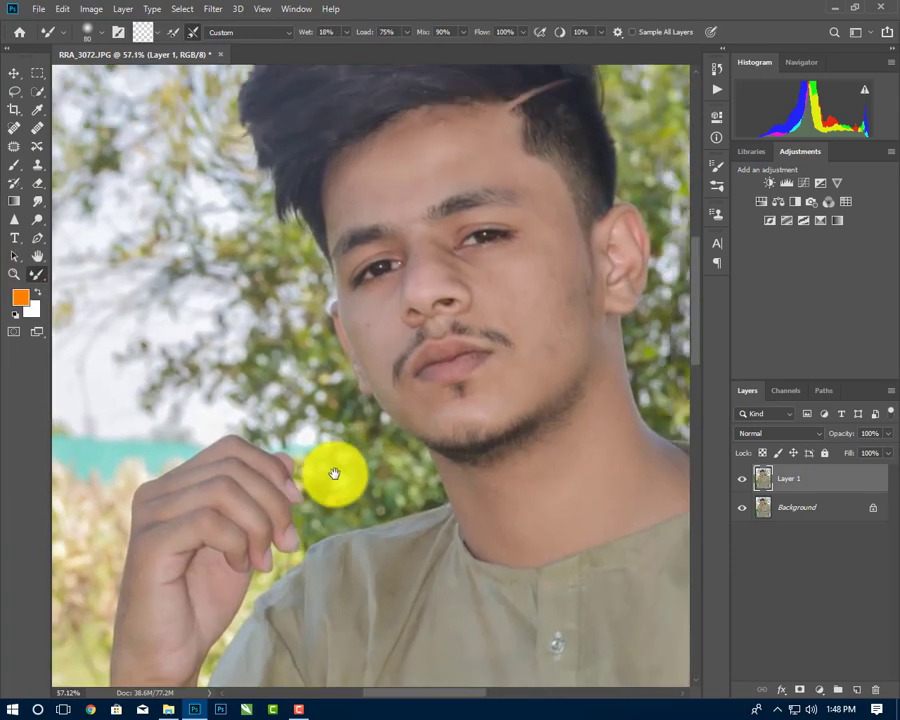
scroll(416, 256, "up", 2)
left_click_drag(416, 256, 405, 292)
scroll(405, 292, "down", 2)
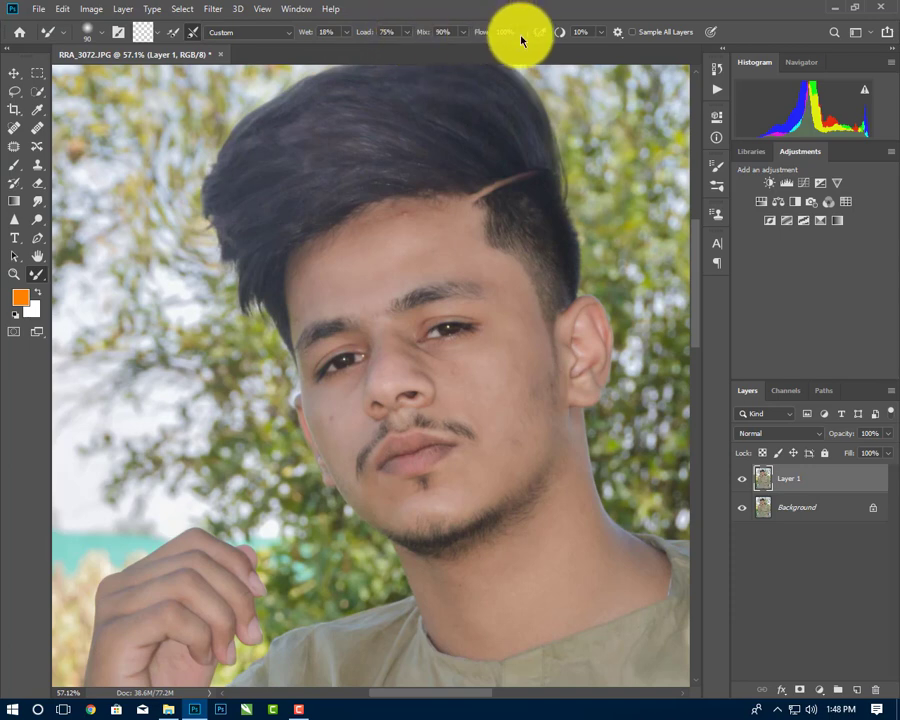
scroll(406, 228, "up", 1)
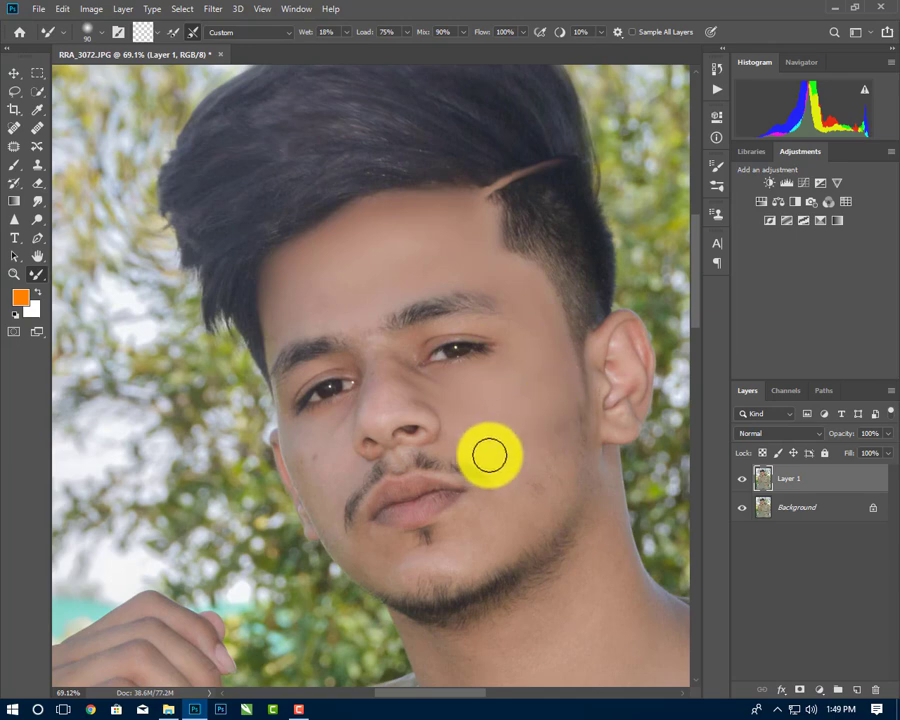
key("bracketleft")
key("bracketleft")
key("bracketleft")
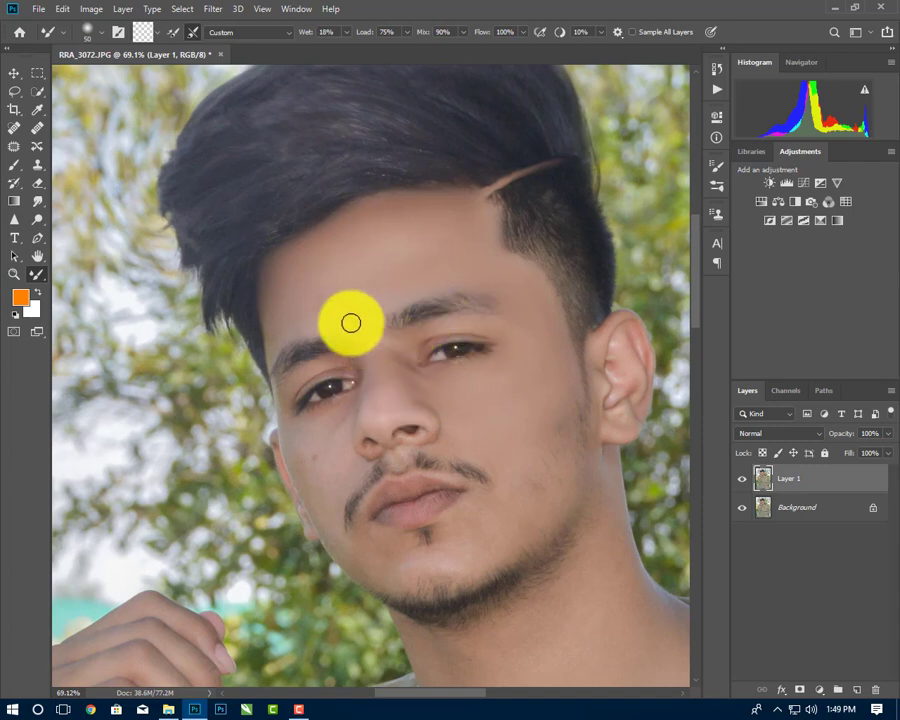
key("bracketright")
key("bracketright")
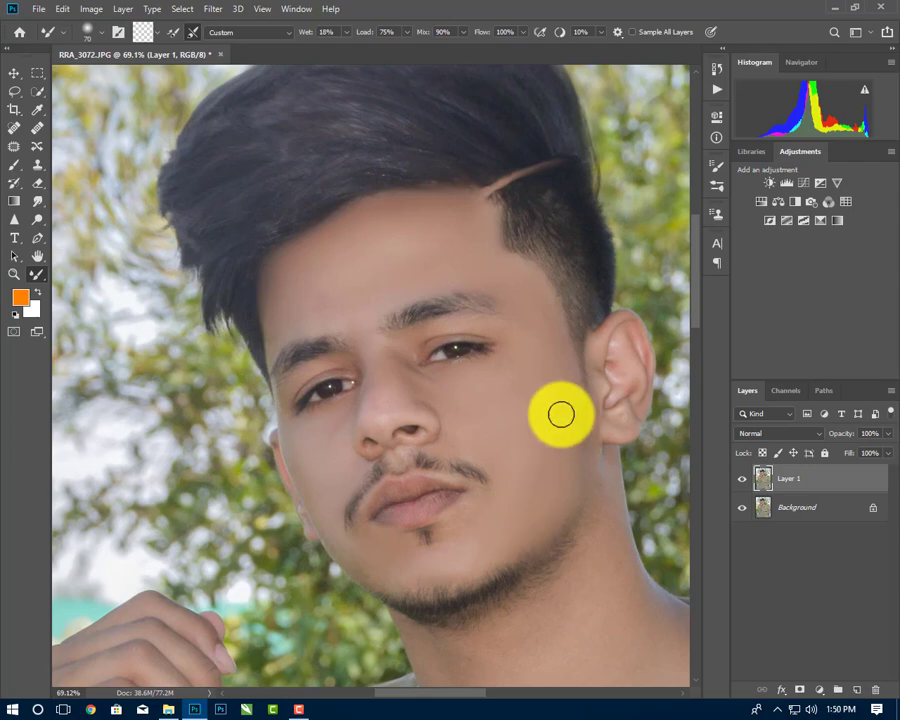
left_click_drag(526, 590, 532, 397)
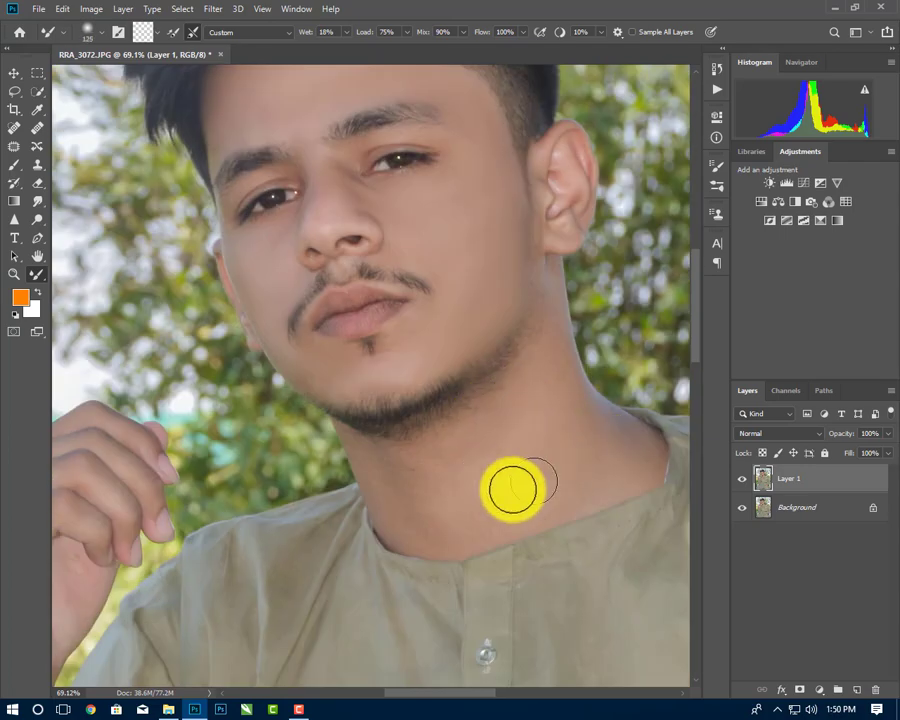
key("bracketright")
key("bracketright")
key("bracketright")
key("bracketleft")
key("bracketleft")
key("bracketleft")
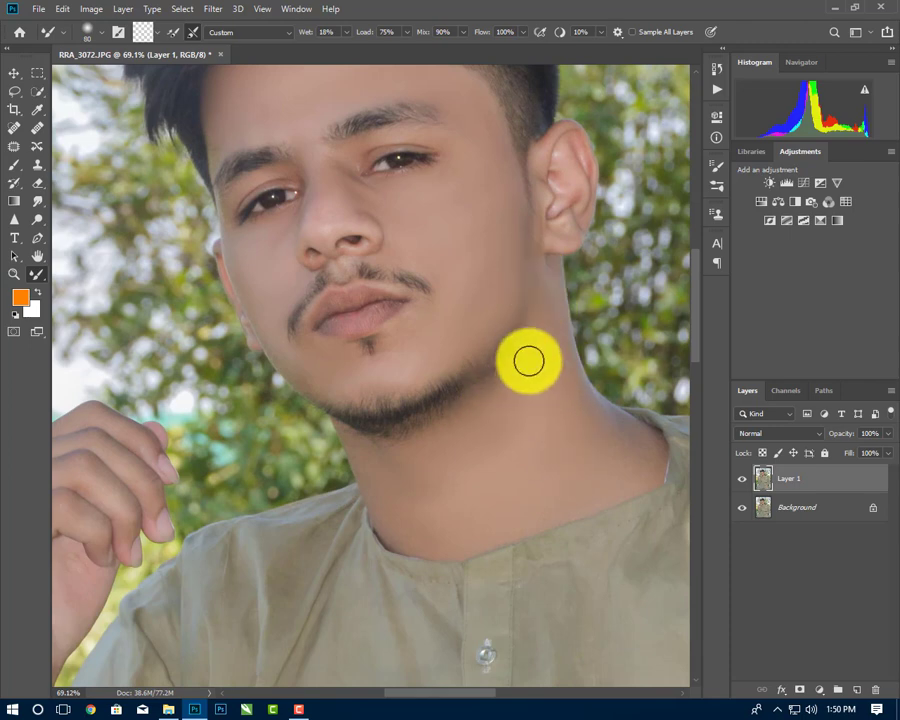
Step: Zoom closer, shrink the brush below 35 px, and smooth the skin over the nose
scroll(569, 227, "up", 3)
scroll(569, 227, "left", 2)
scroll(476, 394, "up", 1)
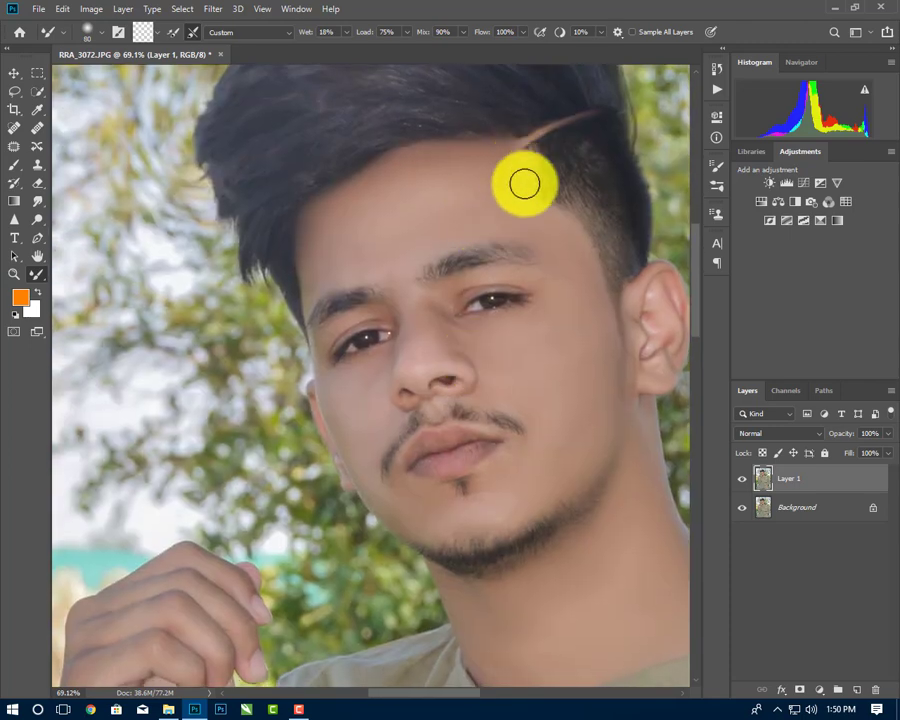
scroll(524, 174, "up", 3)
key("bracketleft")
key("bracketleft")
key("bracketleft")
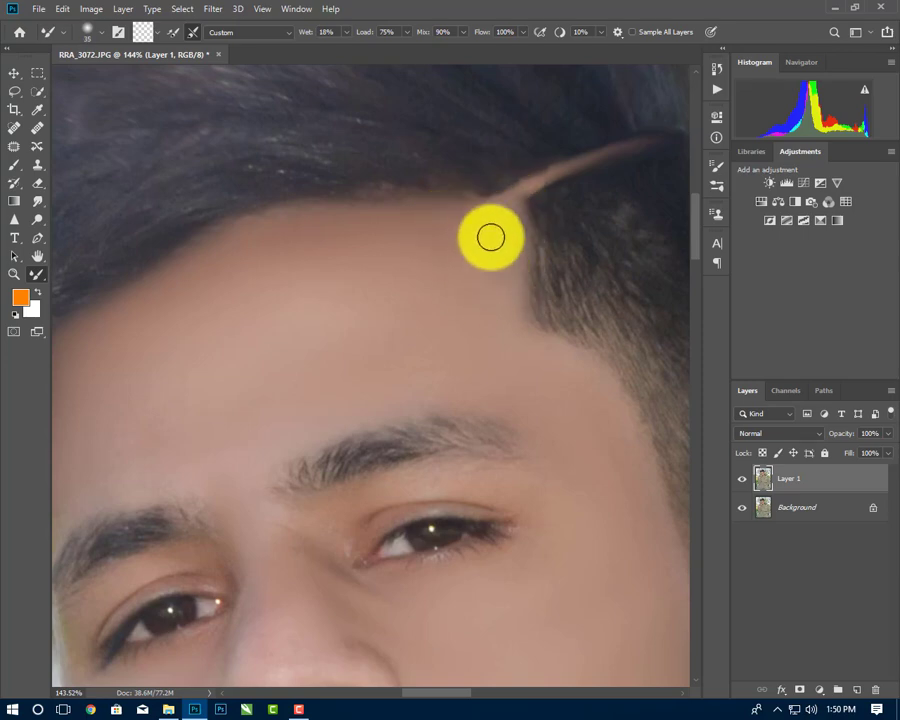
scroll(646, 556, "down", 4)
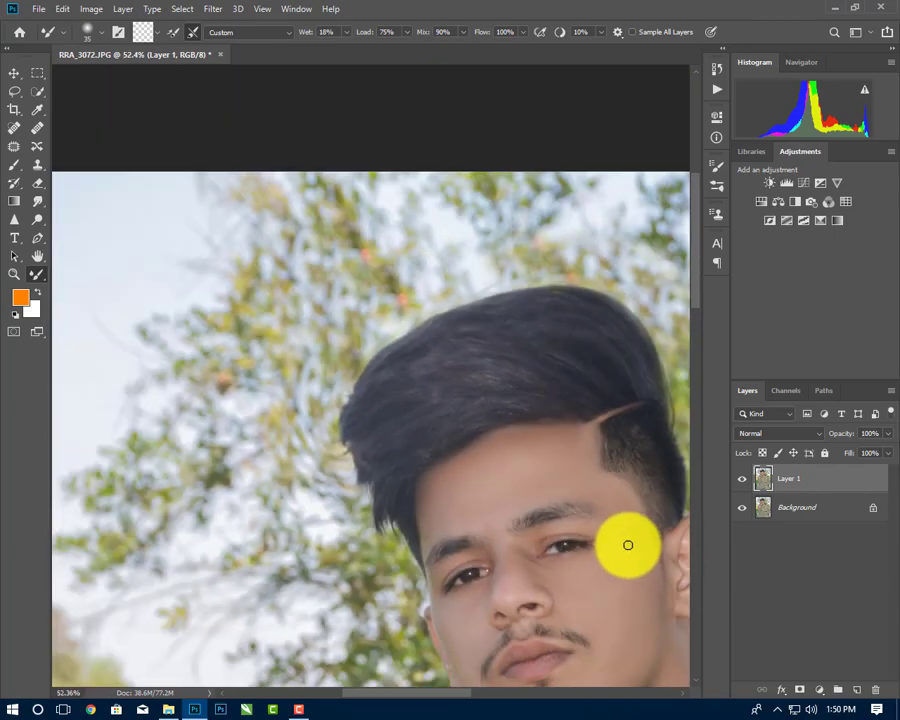
scroll(626, 540, "down", 2)
scroll(610, 584, "down", 2)
scroll(554, 404, "down", 1)
scroll(486, 324, "up", 4)
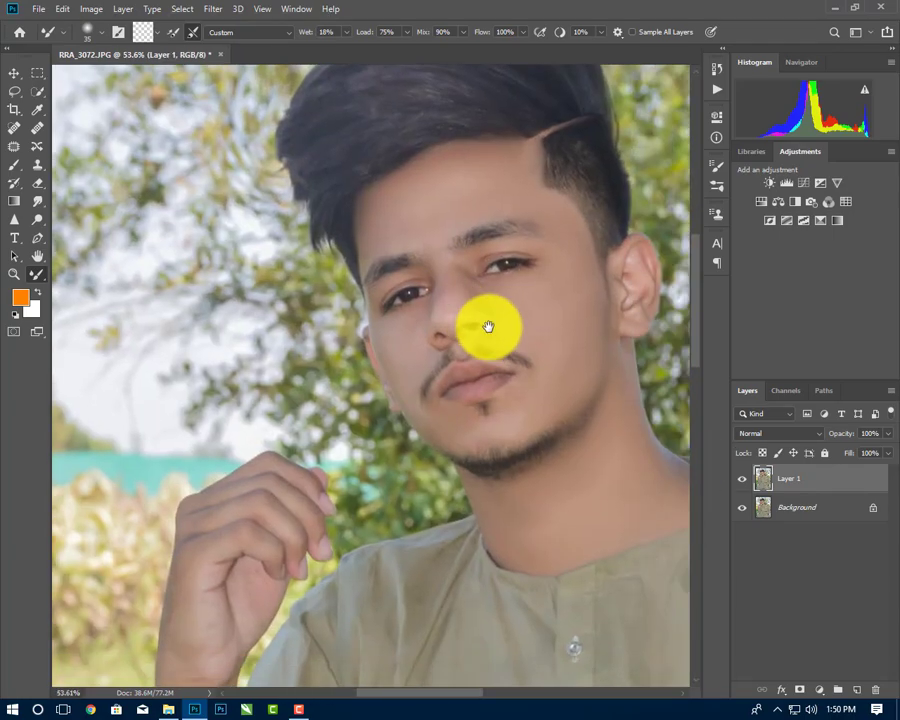
scroll(458, 380, "up", 1)
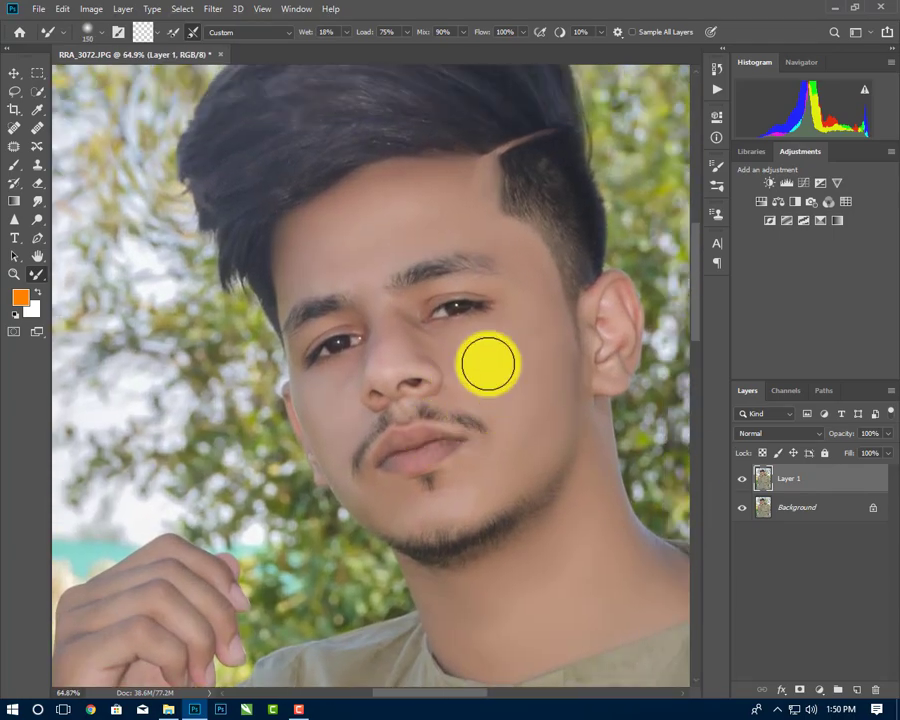
key("bracketleft")
key("bracketleft")
key("bracketleft")
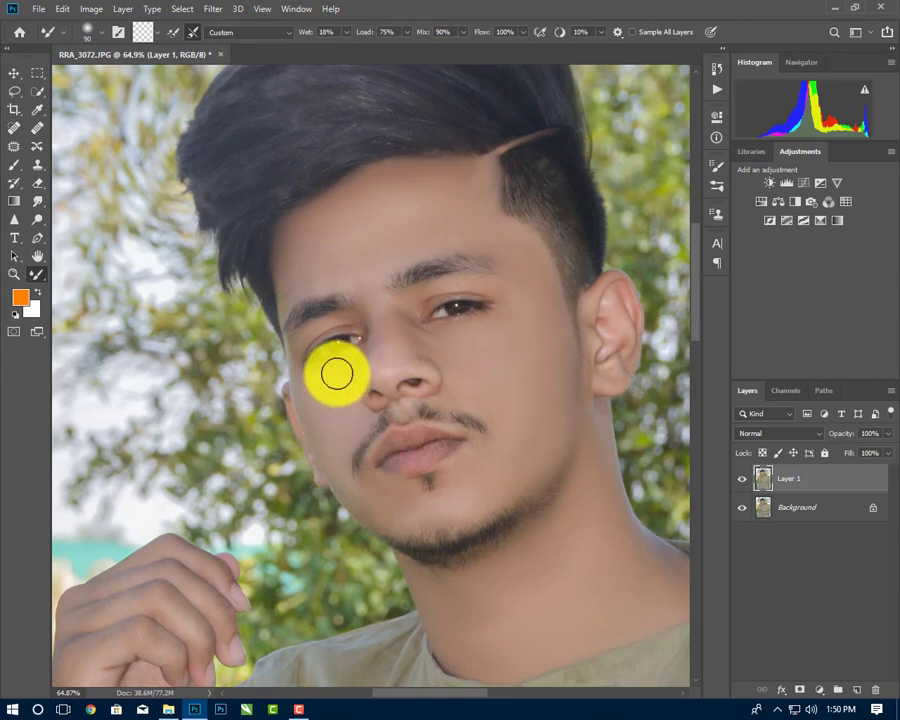
key("bracketleft")
key("bracketleft")
key("bracketleft")
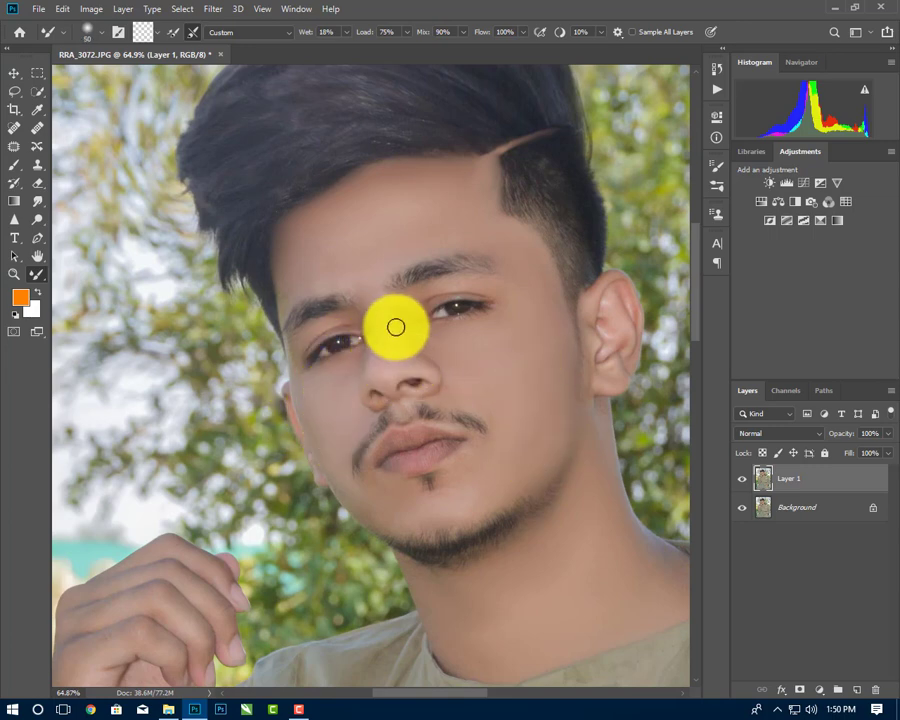
mouse_move(396, 327)
left_mouse_down()
mouse_move(376, 366)
mouse_move(398, 388)
mouse_move(380, 352)
mouse_move(440, 383)
mouse_move(404, 416)
mouse_move(446, 531)
mouse_move(446, 477)
mouse_move(472, 453)
mouse_move(470, 474)
mouse_move(438, 502)
mouse_move(400, 510)
mouse_move(430, 522)
mouse_move(470, 476)
mouse_move(469, 463)
mouse_move(420, 504)
mouse_move(390, 494)
left_mouse_up()
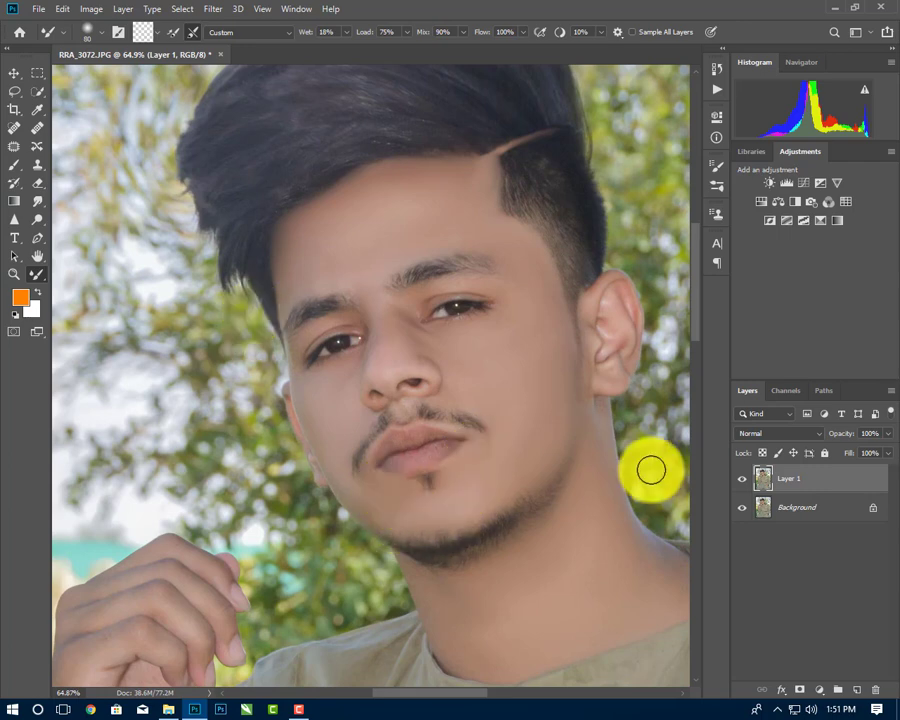
left_click(742, 479)
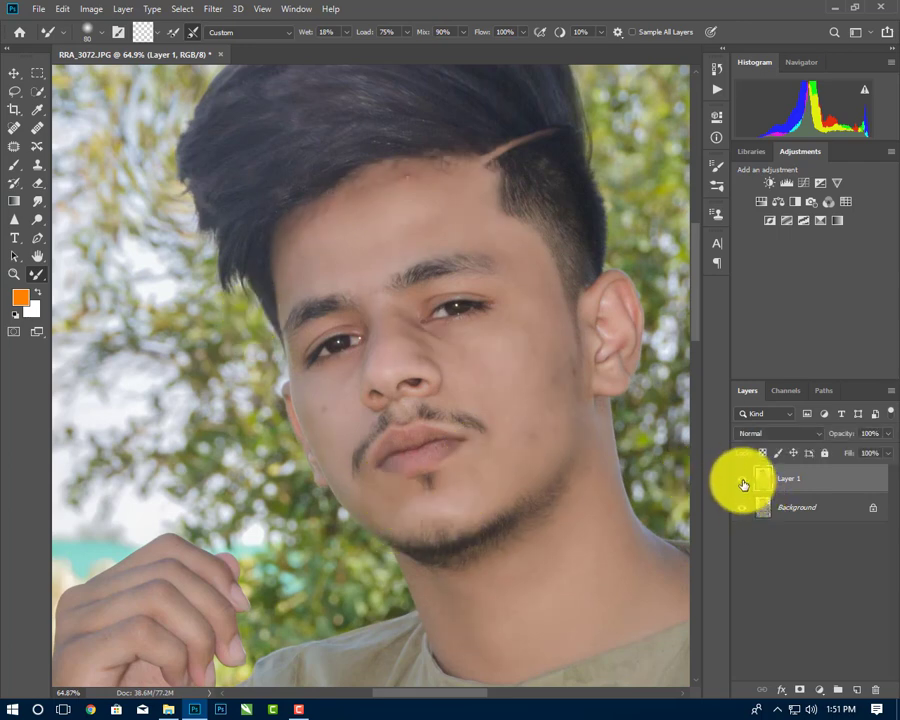
left_click(742, 480)
left_click(742, 480)
left_click(742, 480)
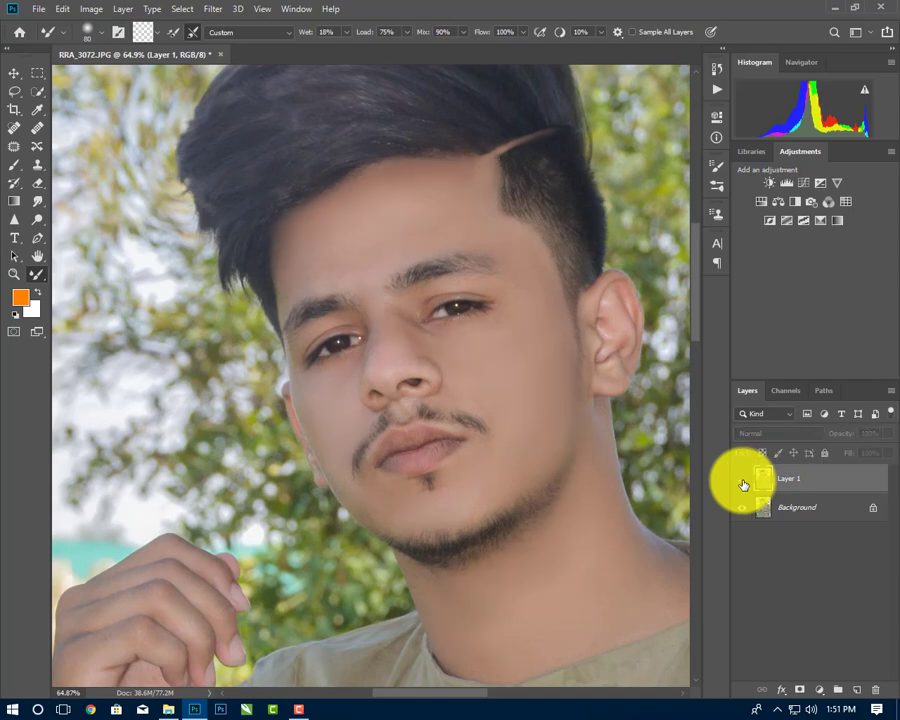
left_click(742, 480)
left_click(742, 480)
left_click(742, 480)
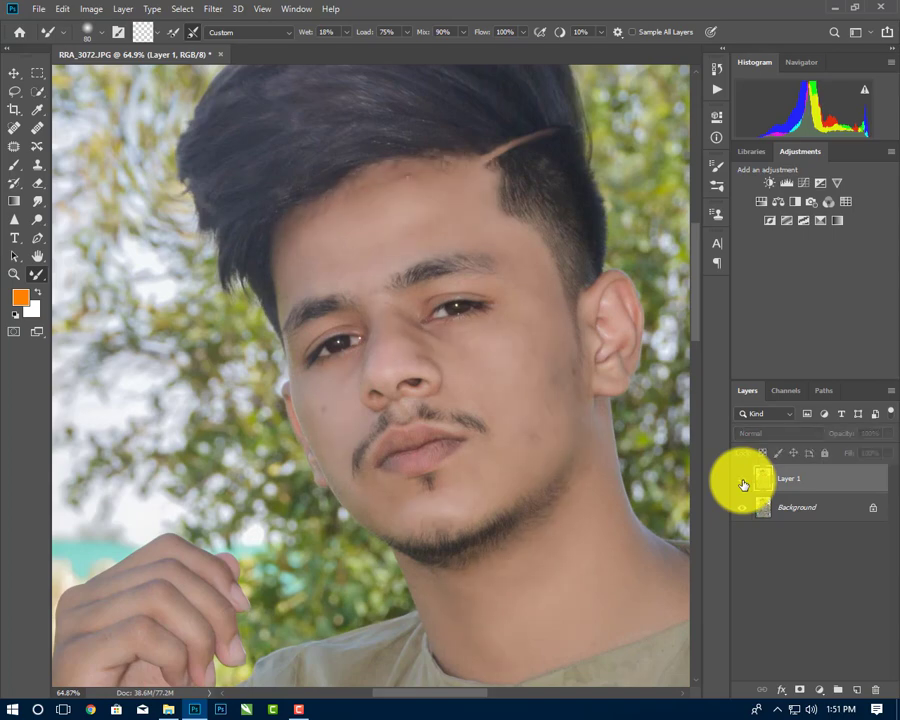
left_click(742, 480)
scroll(252, 350, "down", 2)
scroll(238, 296, "down", 2)
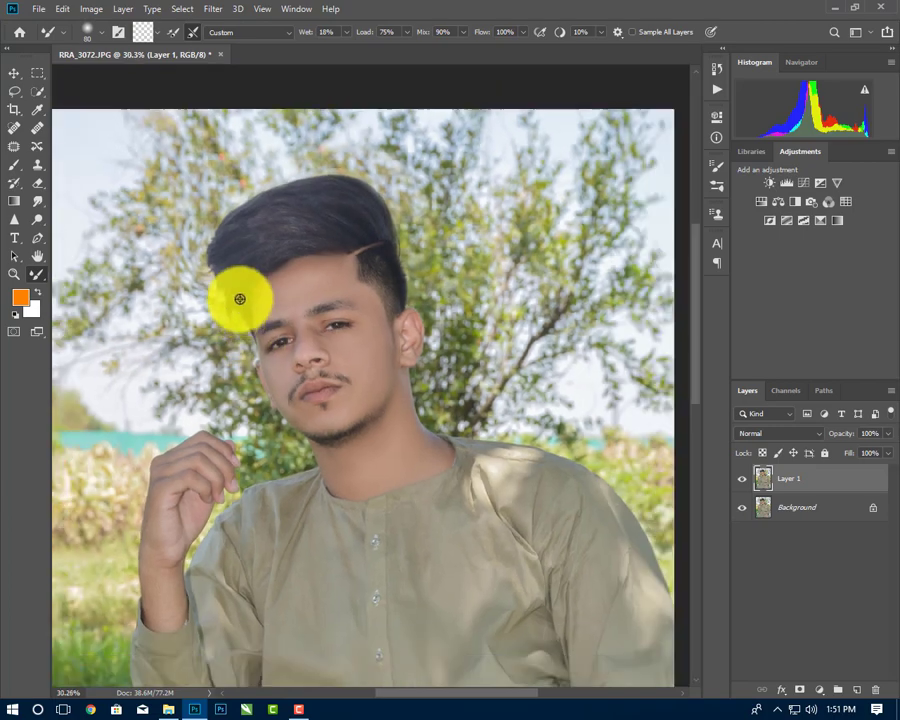
scroll(240, 297, "down", 2)
scroll(240, 297, "down", 1)
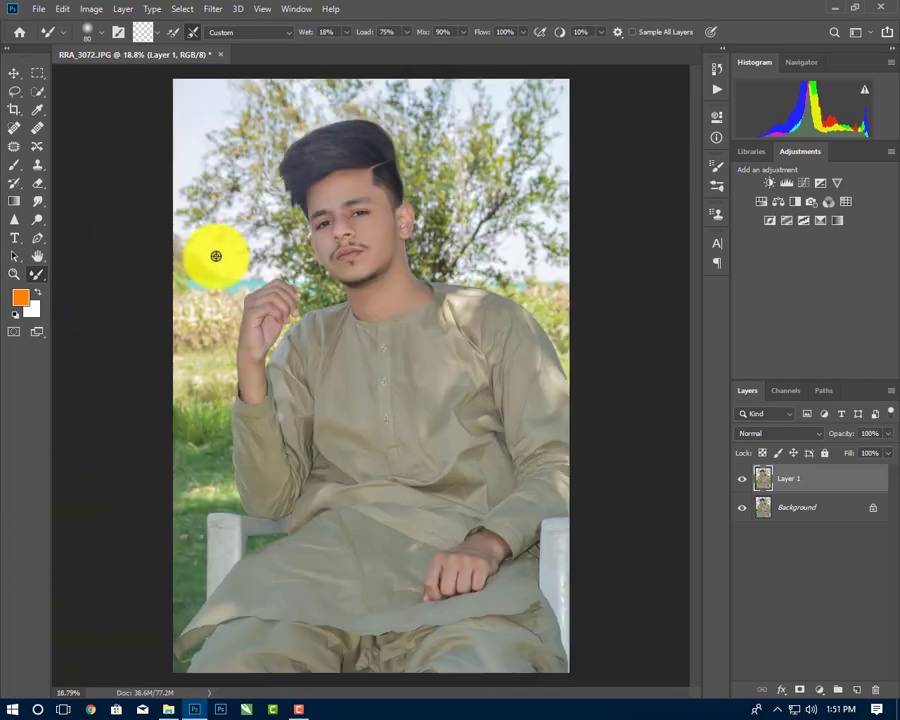
Step: In the Camera Raw Filter's HSL panel, lower Oranges saturation and brighten Oranges and Reds
left_click(207, 12)
left_click(259, 103)
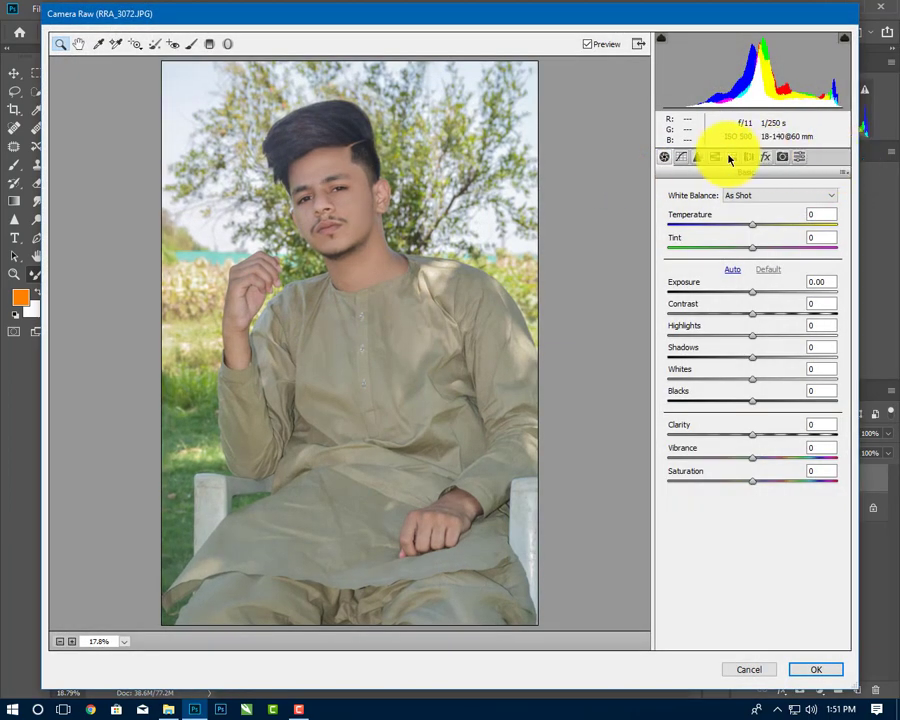
left_click(715, 158)
mouse_move(751, 278)
left_mouse_down()
mouse_move(730, 279)
mouse_move(760, 279)
mouse_move(759, 253)
mouse_move(787, 257)
mouse_move(715, 257)
mouse_move(803, 253)
mouse_move(762, 257)
mouse_move(791, 257)
mouse_move(777, 257)
left_mouse_up()
left_click(748, 211)
left_click(703, 211)
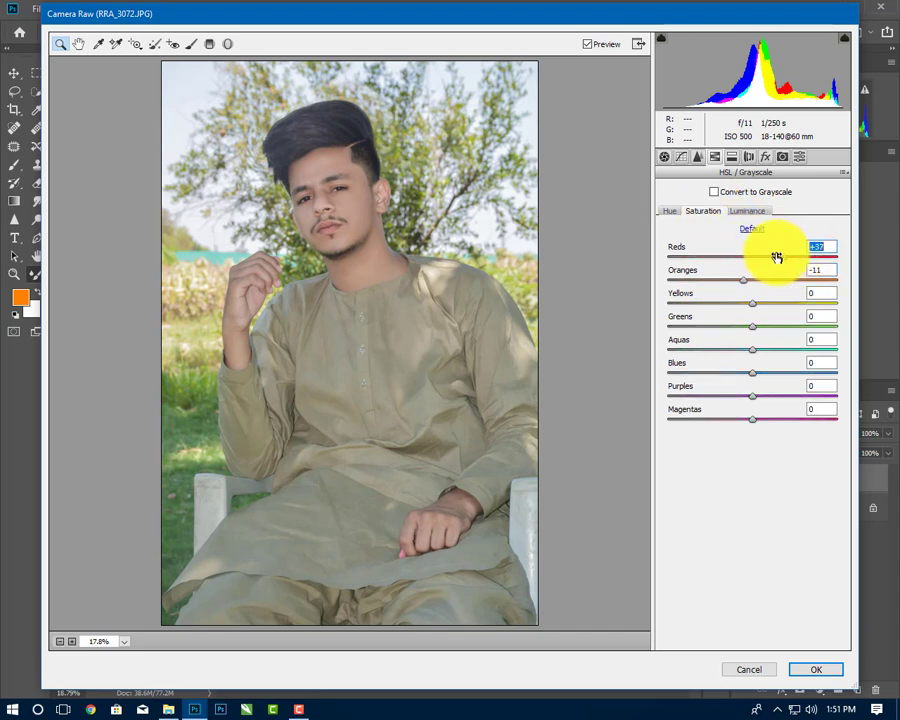
left_click(747, 211)
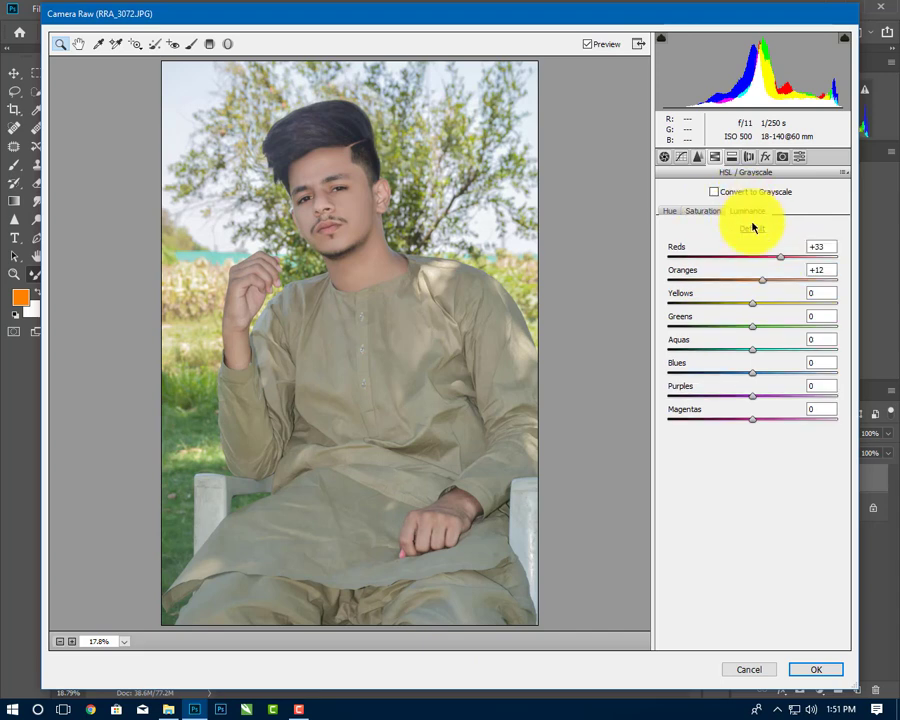
left_click_drag(770, 256, 778, 253)
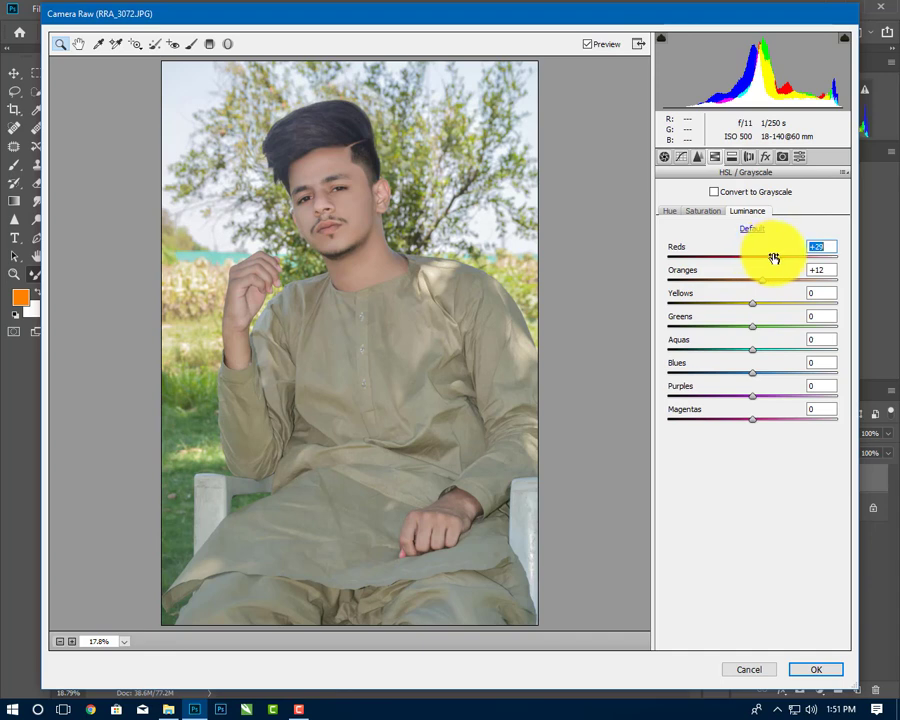
Step: Set Greens hue to -100 and Yellows hue to -38, then apply the filter
left_click(670, 212)
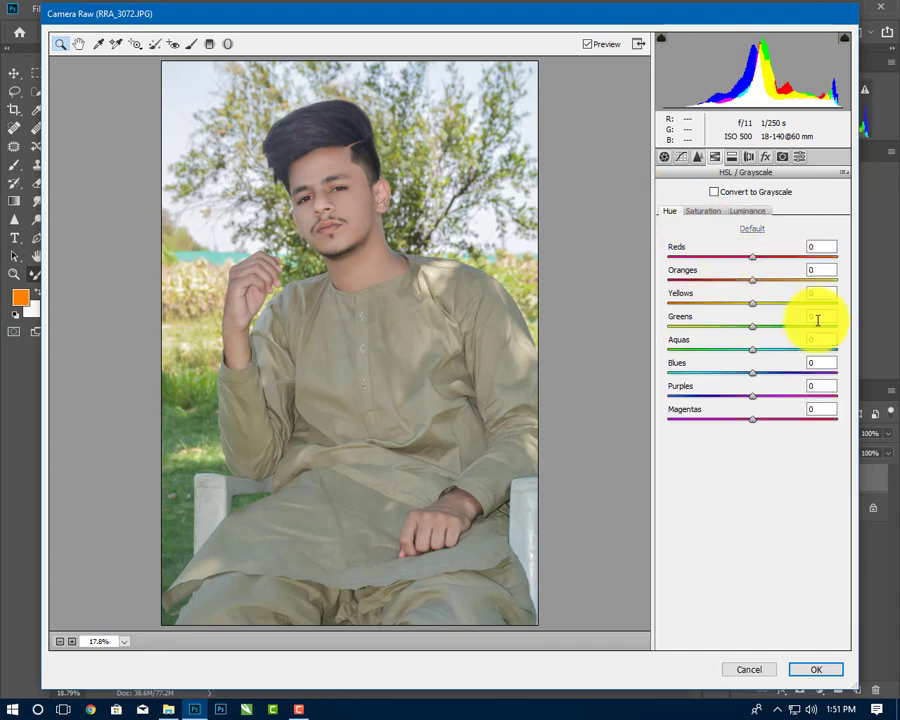
left_click_drag(750, 325, 648, 323)
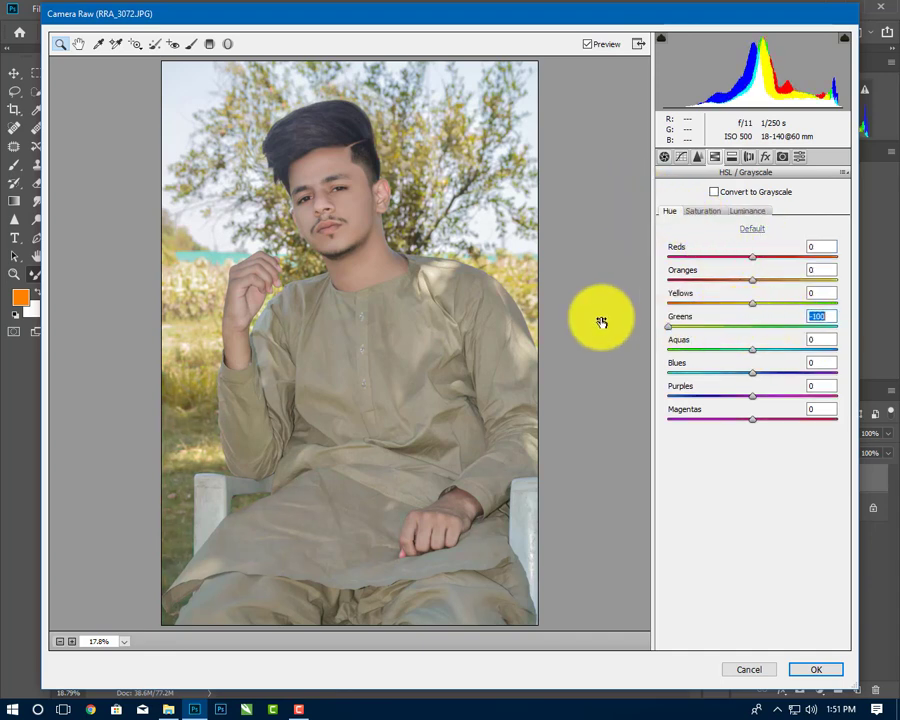
mouse_move(750, 303)
left_mouse_down()
mouse_move(822, 310)
mouse_move(731, 317)
mouse_move(769, 281)
mouse_move(773, 287)
mouse_move(740, 291)
left_mouse_up()
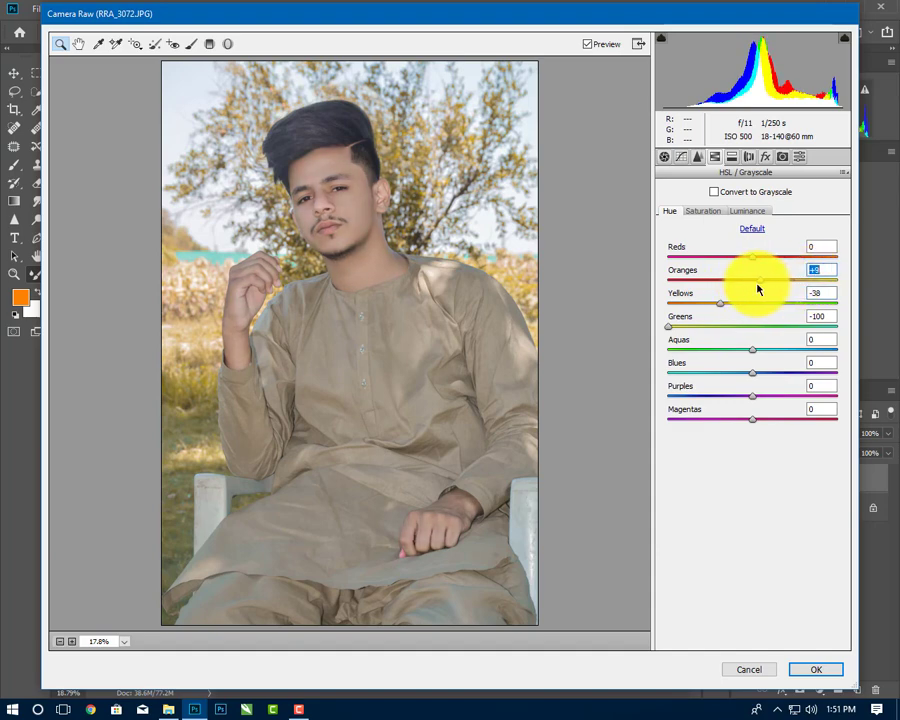
left_click(815, 669)
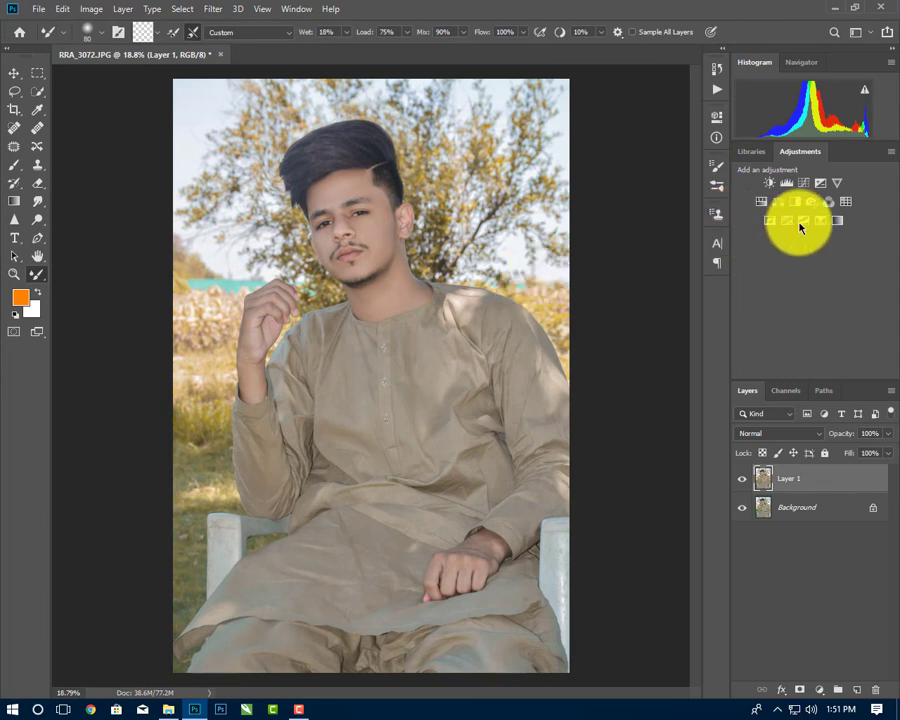
Step: Add a Selective Color layer: Reds Cyan -40, Yellows Cyan -16, Cyans Cyan -100
left_click(824, 221)
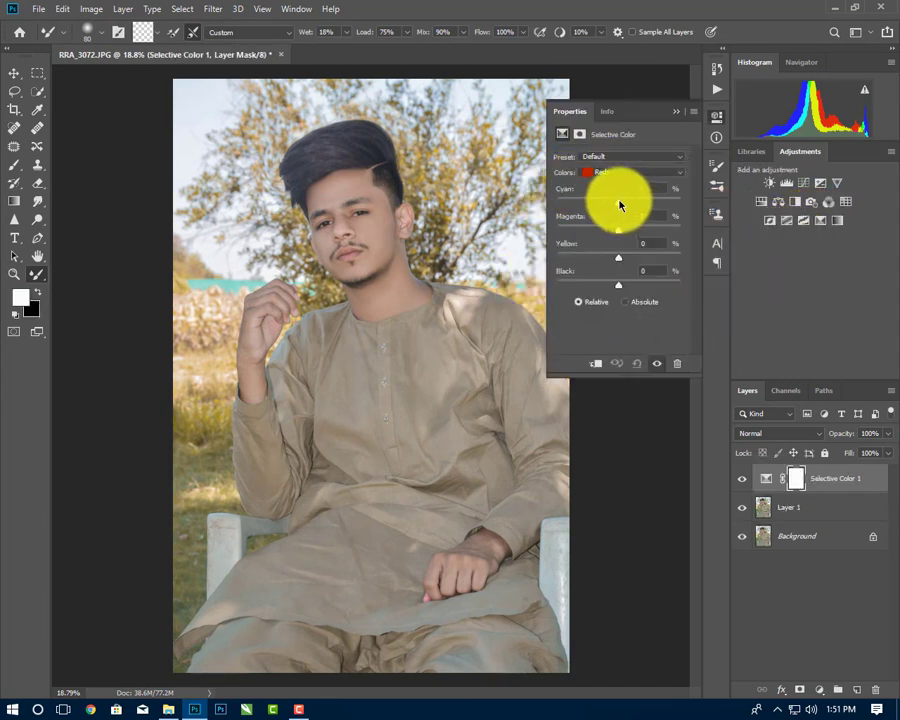
mouse_move(619, 205)
left_mouse_down()
mouse_move(595, 208)
mouse_move(620, 237)
left_mouse_up()
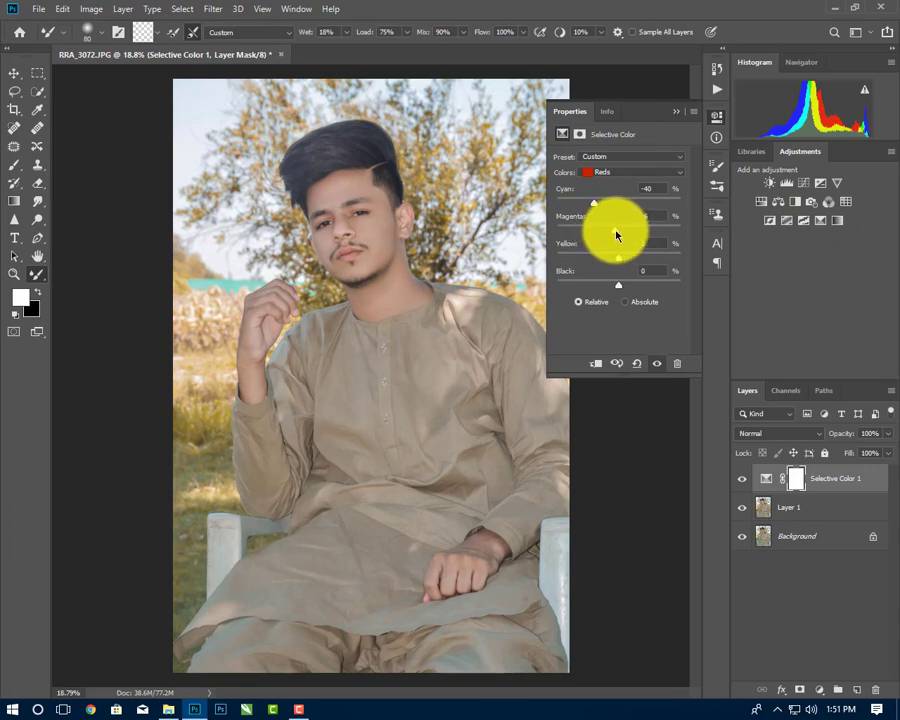
left_click(634, 174)
left_click(618, 203)
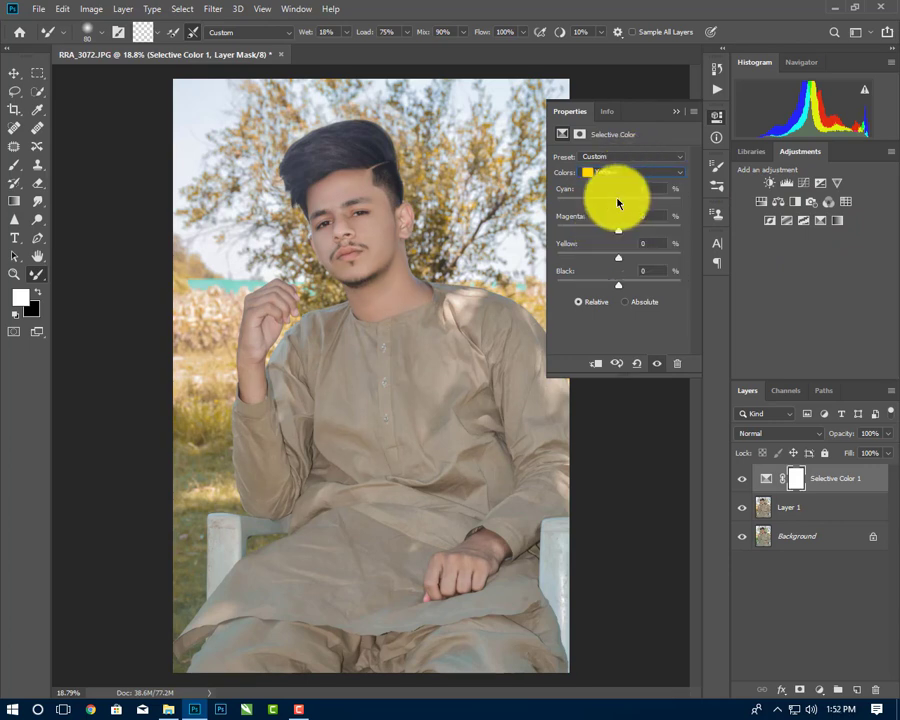
mouse_move(617, 203)
left_mouse_down()
mouse_move(570, 206)
mouse_move(620, 206)
mouse_move(609, 207)
mouse_move(645, 237)
mouse_move(627, 232)
mouse_move(582, 265)
mouse_move(625, 260)
mouse_move(617, 293)
left_mouse_up()
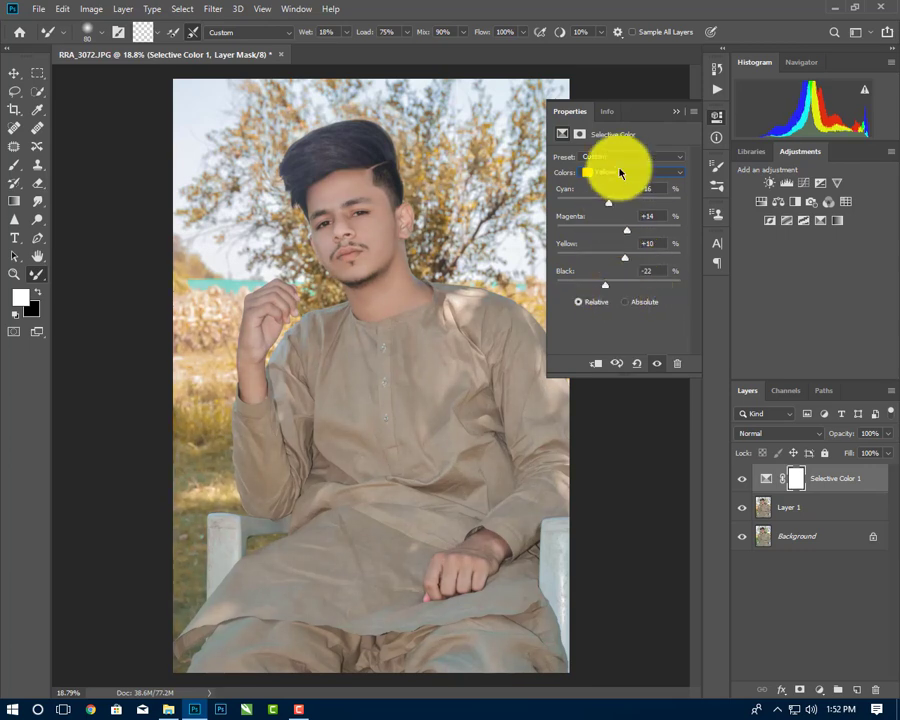
left_click(623, 172)
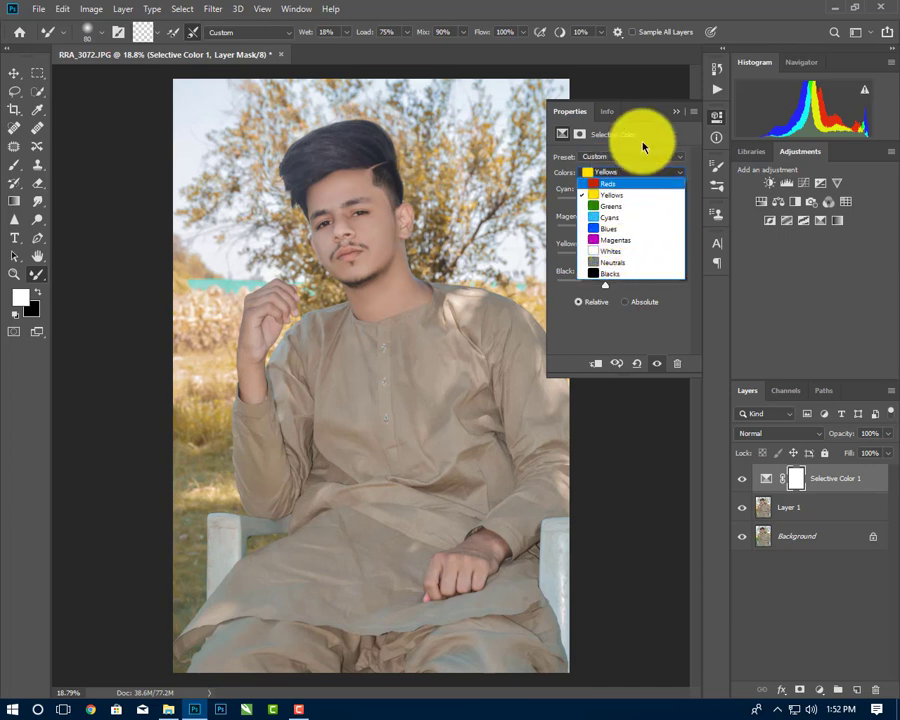
left_click(608, 216)
left_click_drag(622, 204, 556, 205)
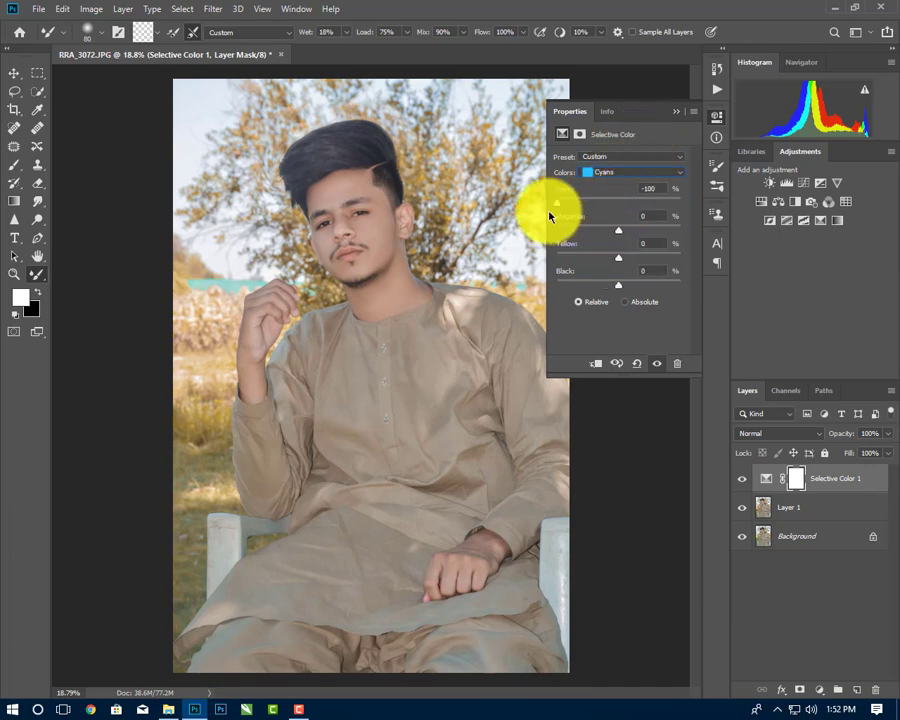
left_click(673, 116)
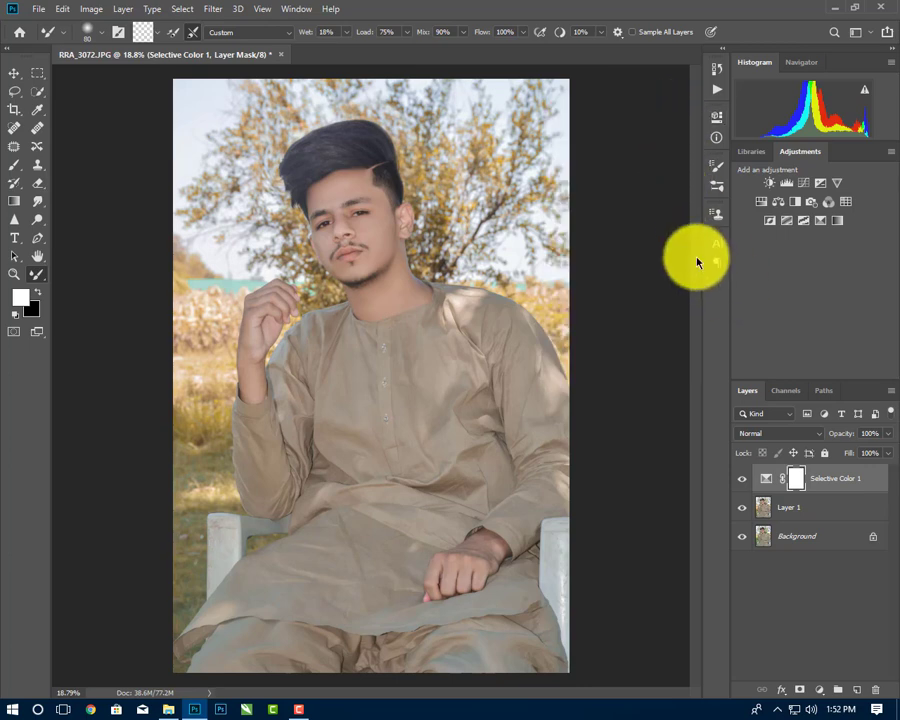
Step: Flatten the image and reopen the Camera Raw Filter
right_click(826, 480)
left_click(712, 543)
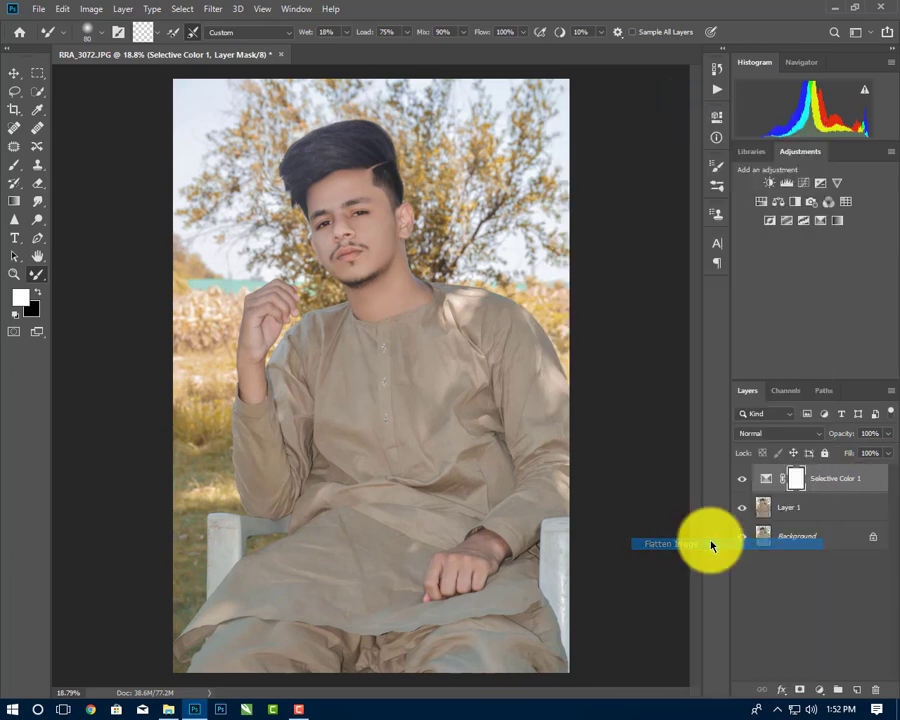
left_click(213, 9)
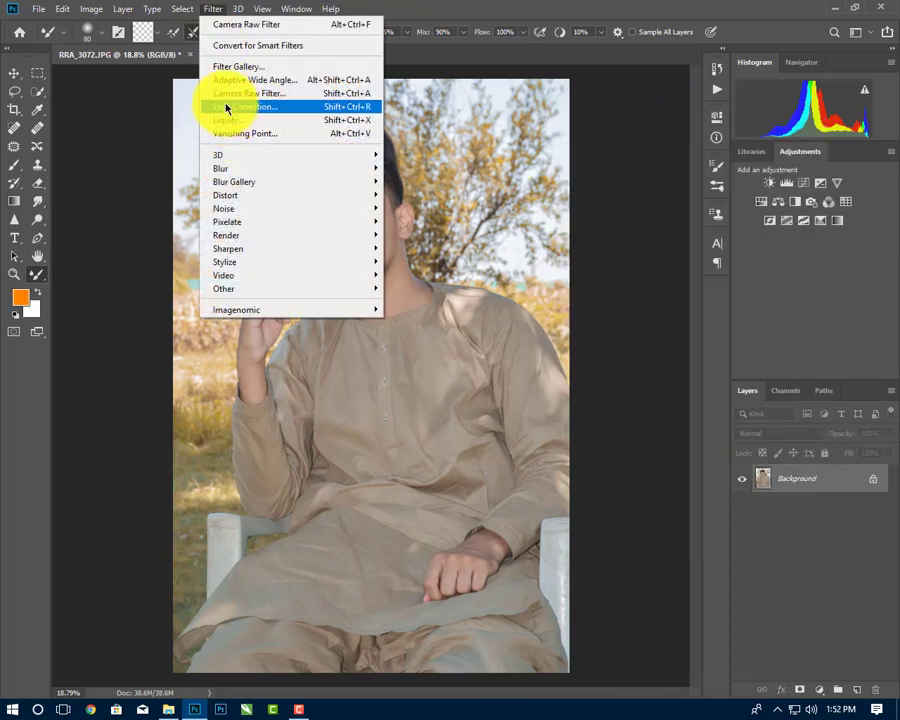
left_click(232, 93)
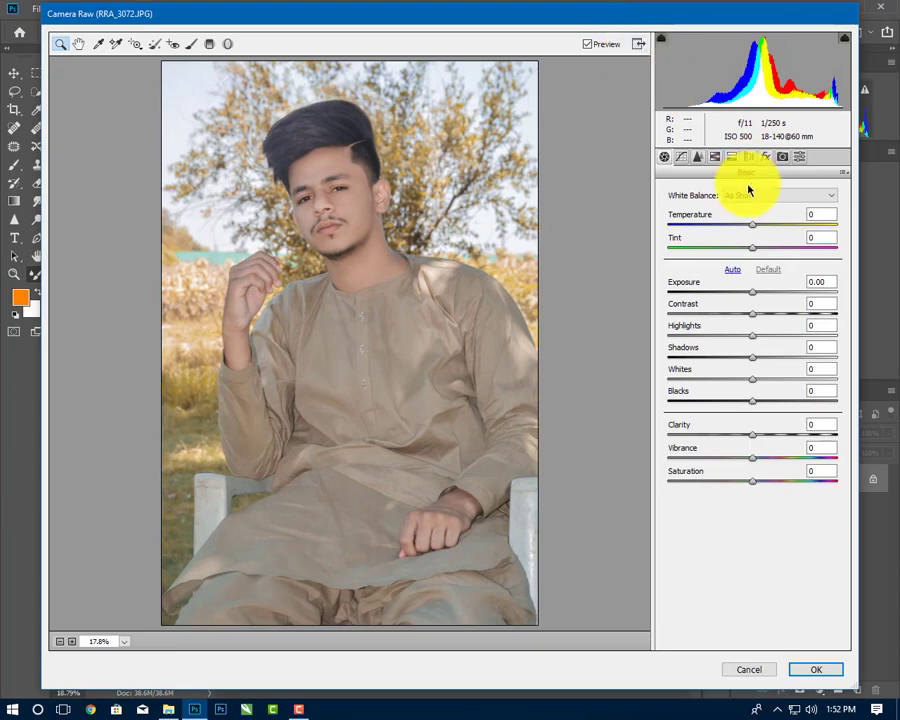
Step: Set Camera Raw Basic Contrast +4, Blacks -6, Clarity +13 and Vibrance +24
mouse_move(753, 313)
left_mouse_down()
mouse_move(773, 315)
mouse_move(756, 318)
mouse_move(755, 337)
mouse_move(686, 332)
mouse_move(752, 333)
left_mouse_up()
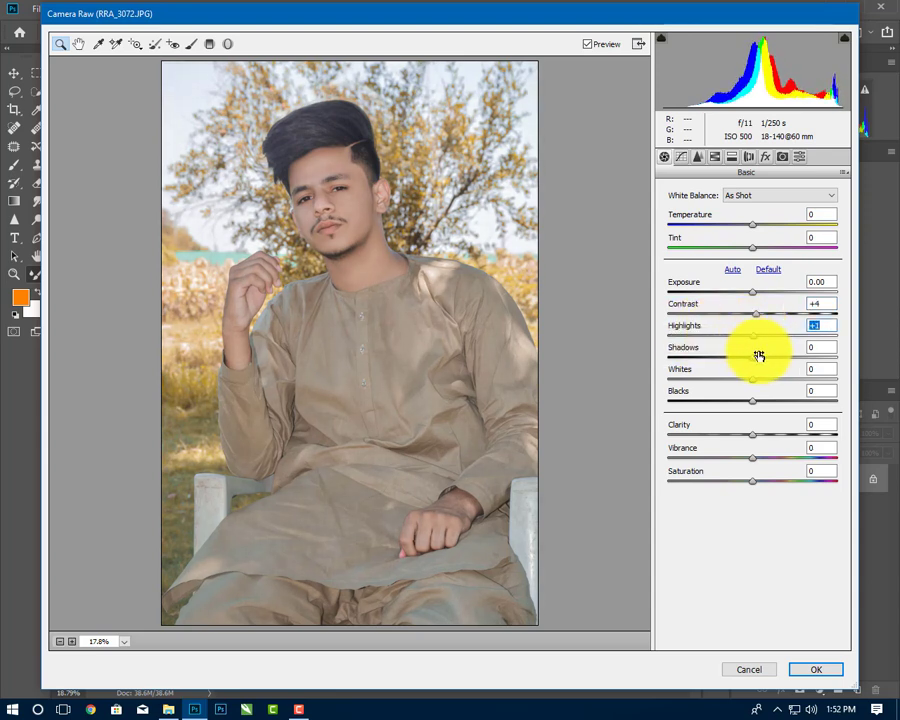
mouse_move(758, 396)
left_mouse_down()
mouse_move(740, 392)
mouse_move(766, 392)
mouse_move(753, 394)
left_mouse_up()
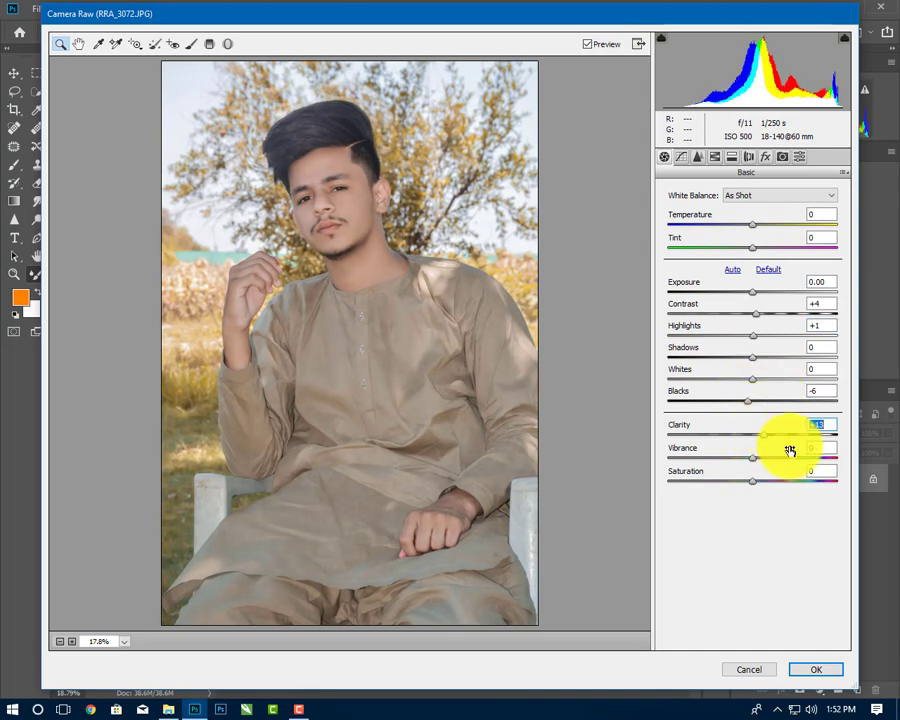
left_click_drag(754, 456, 788, 456)
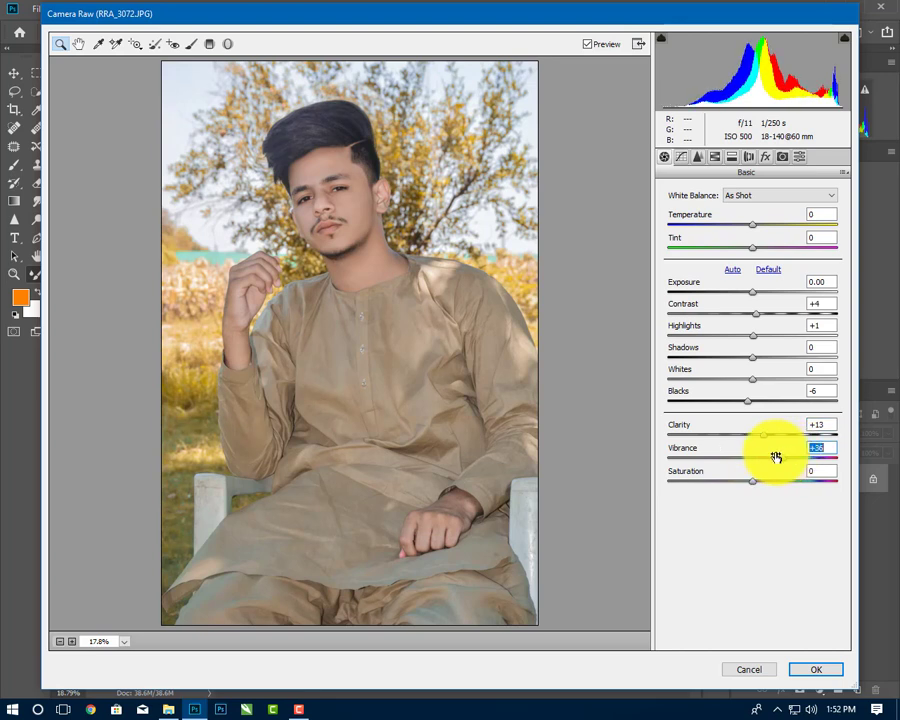
Step: Shift the Yellows and Blues hues in Camera Raw's HSL panel
left_click(714, 156)
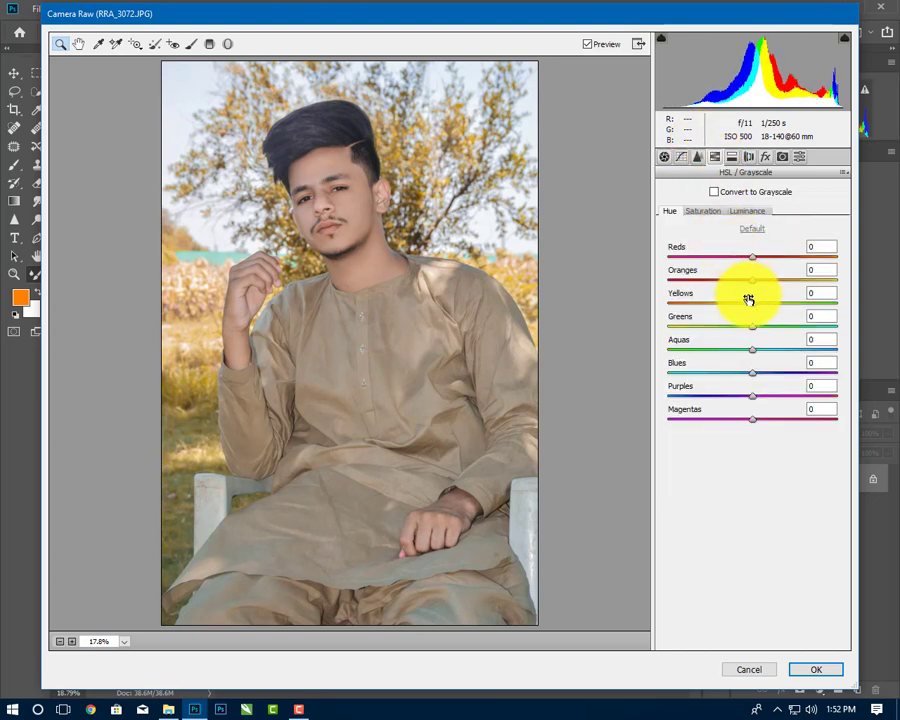
mouse_move(748, 300)
left_mouse_down()
mouse_move(760, 297)
mouse_move(742, 294)
left_mouse_up()
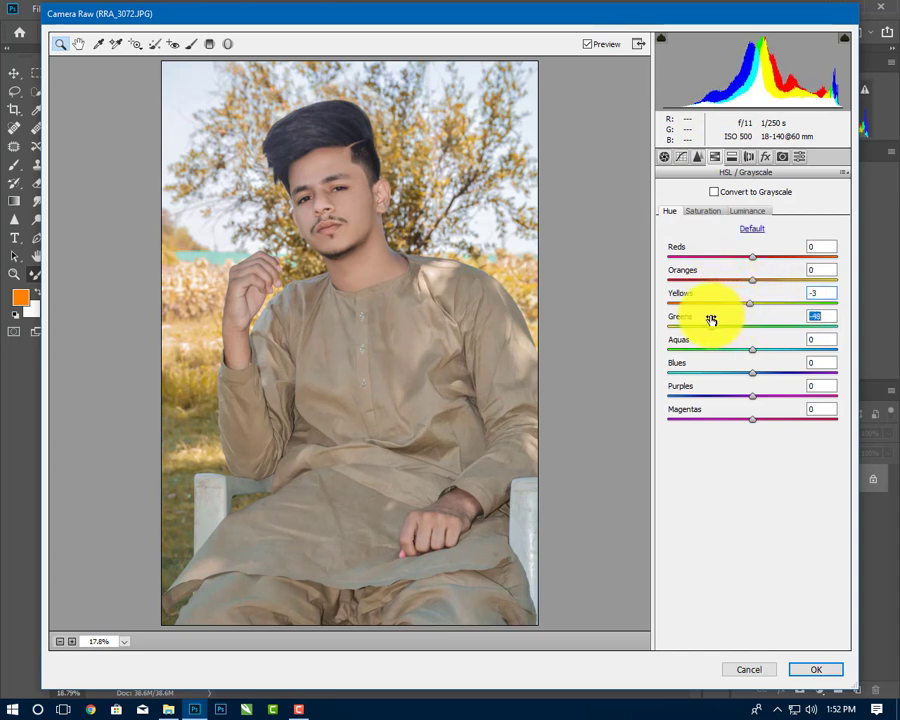
mouse_move(752, 372)
left_mouse_down()
mouse_move(690, 372)
mouse_move(803, 370)
mouse_move(724, 375)
left_mouse_up()
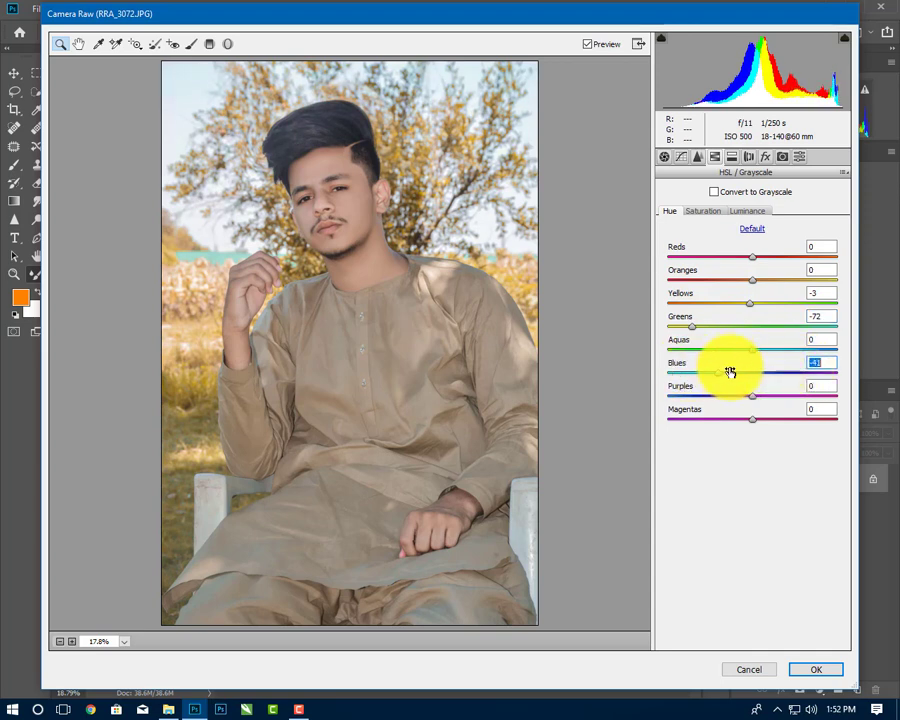
Step: Desaturate Yellows -13, Greens -100, Aquas -100, Blues -26 and Purples -100
left_click(703, 211)
mouse_move(747, 302)
left_mouse_down()
mouse_move(725, 302)
mouse_move(752, 292)
mouse_move(753, 281)
left_mouse_up()
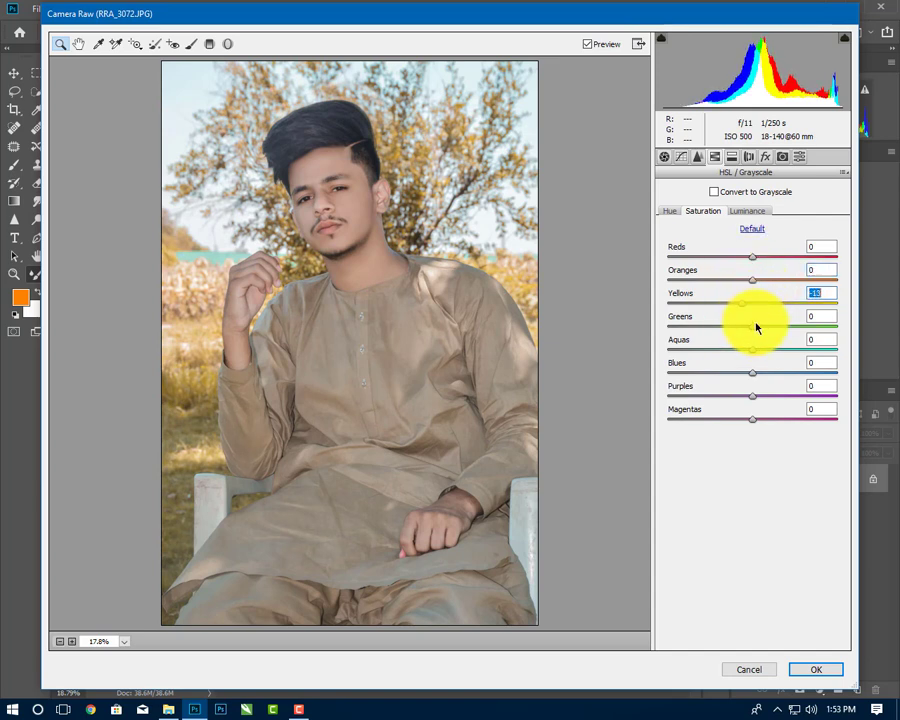
left_click_drag(753, 326, 643, 327)
mouse_move(740, 347)
left_mouse_down()
mouse_move(624, 350)
mouse_move(766, 346)
mouse_move(691, 356)
mouse_move(610, 350)
mouse_move(736, 344)
mouse_move(616, 356)
left_mouse_up()
mouse_move(752, 372)
left_mouse_down()
mouse_move(639, 372)
mouse_move(800, 368)
mouse_move(625, 376)
mouse_move(703, 376)
mouse_move(680, 380)
mouse_move(734, 366)
mouse_move(668, 397)
left_mouse_up()
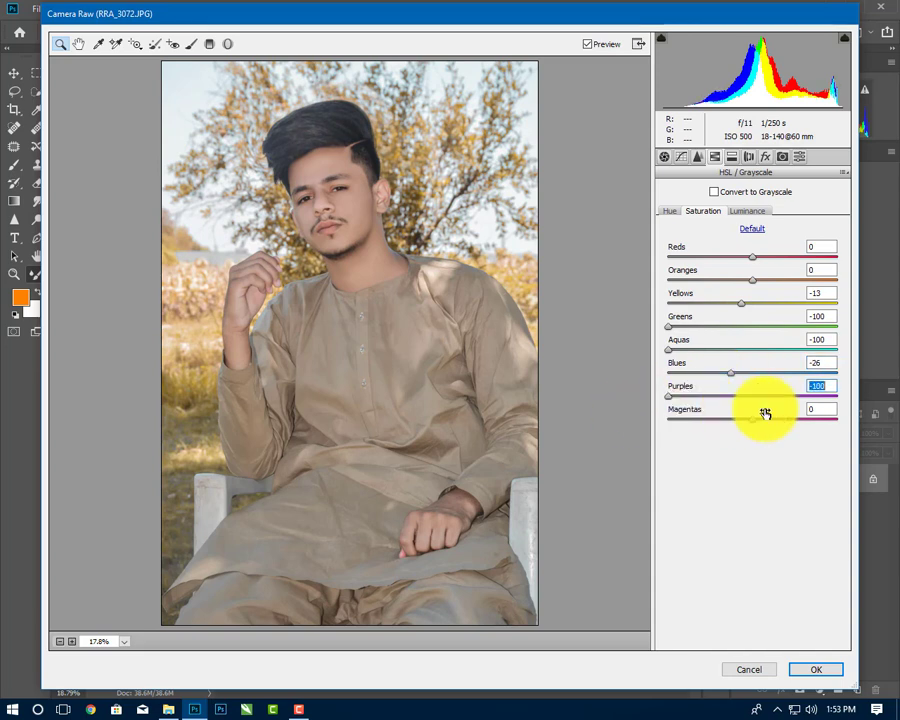
left_click_drag(760, 414, 526, 408)
Step: Set tone curve Highlights +7, Lights +4, Darks +15, Shadows -21, plus a -21 vignette
left_click(729, 158)
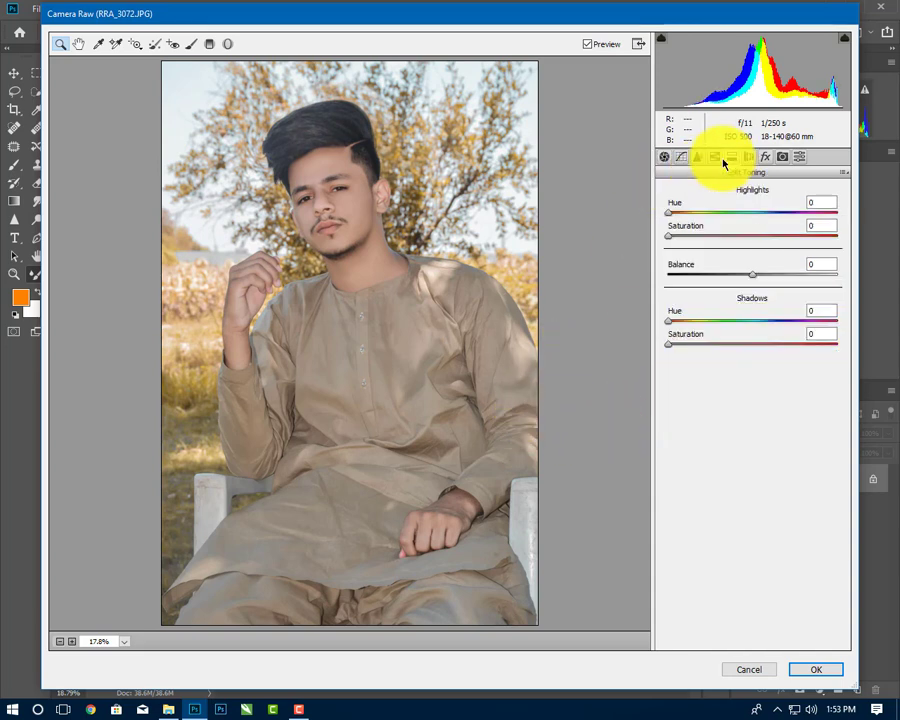
left_click(695, 158)
left_click(686, 163)
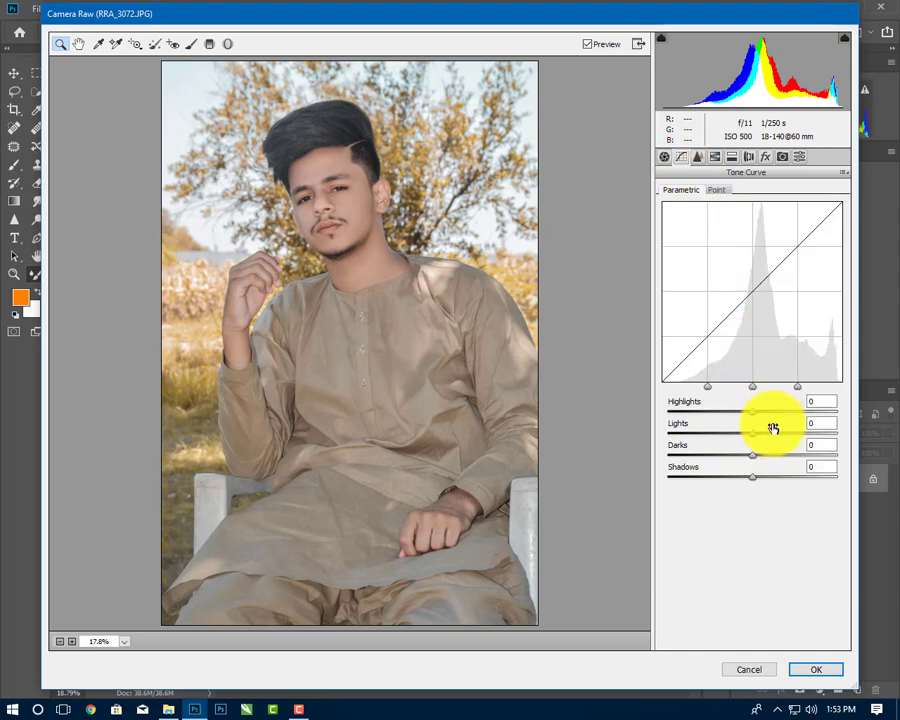
mouse_move(755, 413)
left_mouse_down()
mouse_move(773, 413)
mouse_move(753, 429)
left_mouse_up()
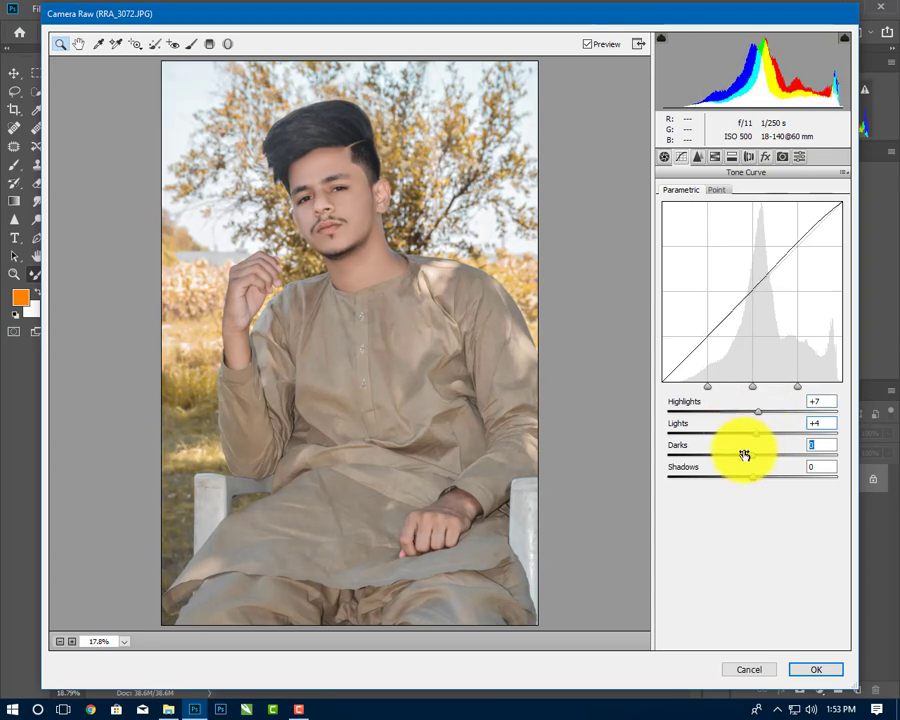
left_click_drag(743, 452, 764, 452)
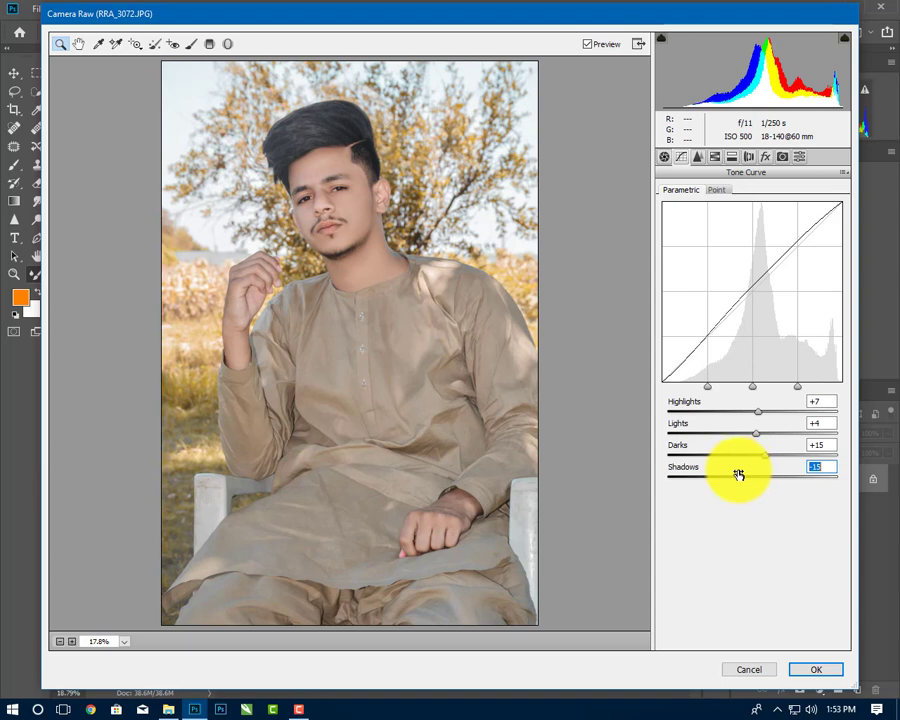
left_click(767, 159)
mouse_move(752, 338)
left_mouse_down()
mouse_move(731, 337)
mouse_move(718, 356)
mouse_move(740, 354)
mouse_move(728, 358)
mouse_move(733, 334)
mouse_move(725, 358)
mouse_move(704, 356)
mouse_move(726, 382)
mouse_move(754, 379)
left_mouse_up()
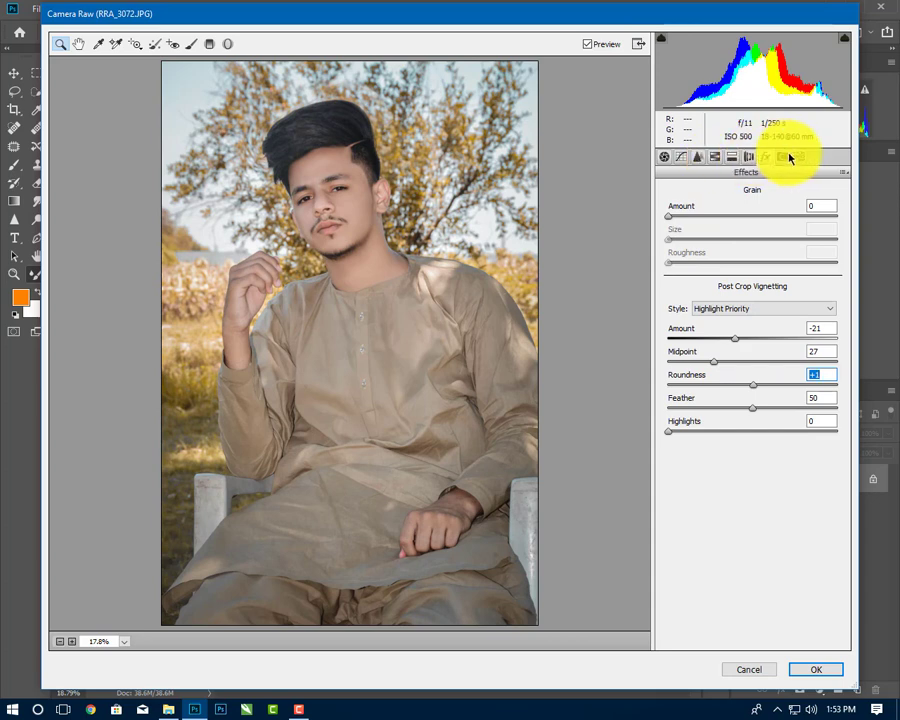
Step: Calibrate primaries: Blue saturation +34, Green hue -10 and saturation -14, adjusted Red hue
left_click(782, 157)
mouse_move(750, 442)
left_mouse_down()
mouse_move(780, 438)
mouse_move(737, 442)
mouse_move(752, 442)
mouse_move(713, 423)
mouse_move(760, 421)
left_mouse_up()
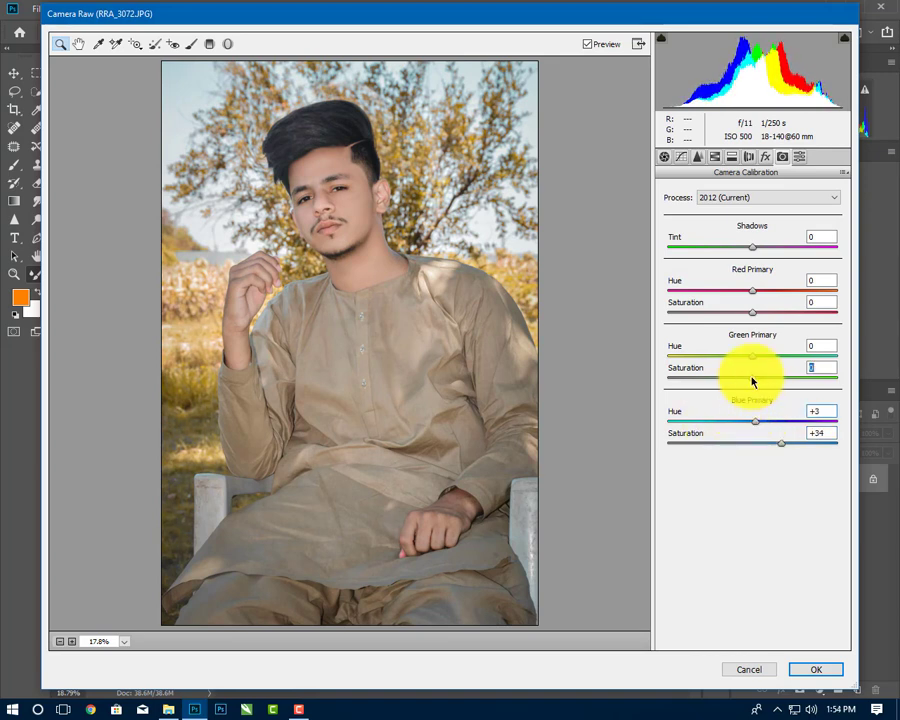
left_click_drag(731, 382, 776, 387)
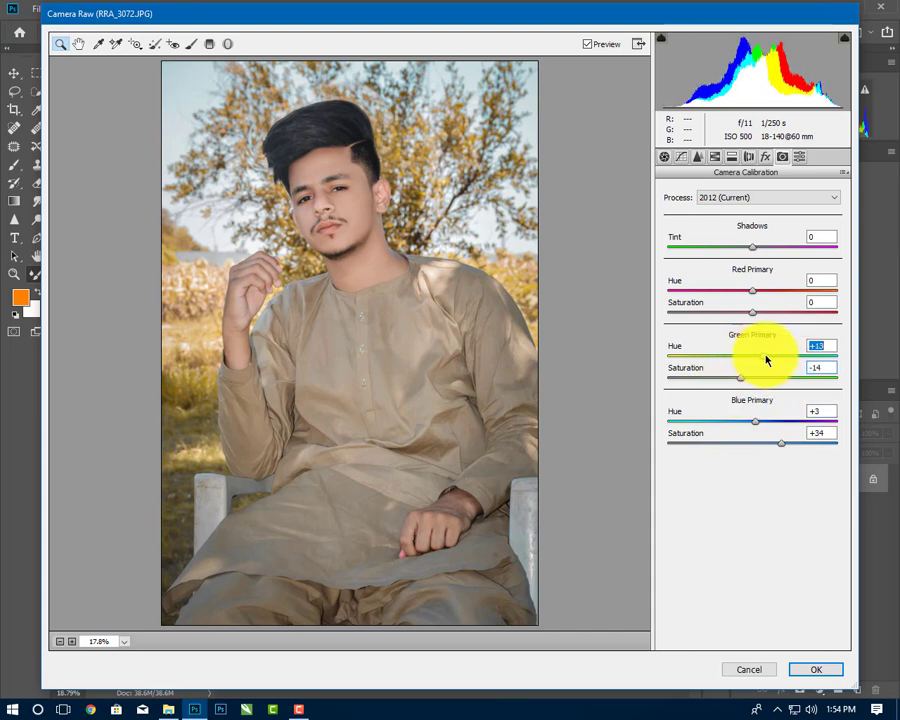
left_click_drag(777, 361, 740, 362)
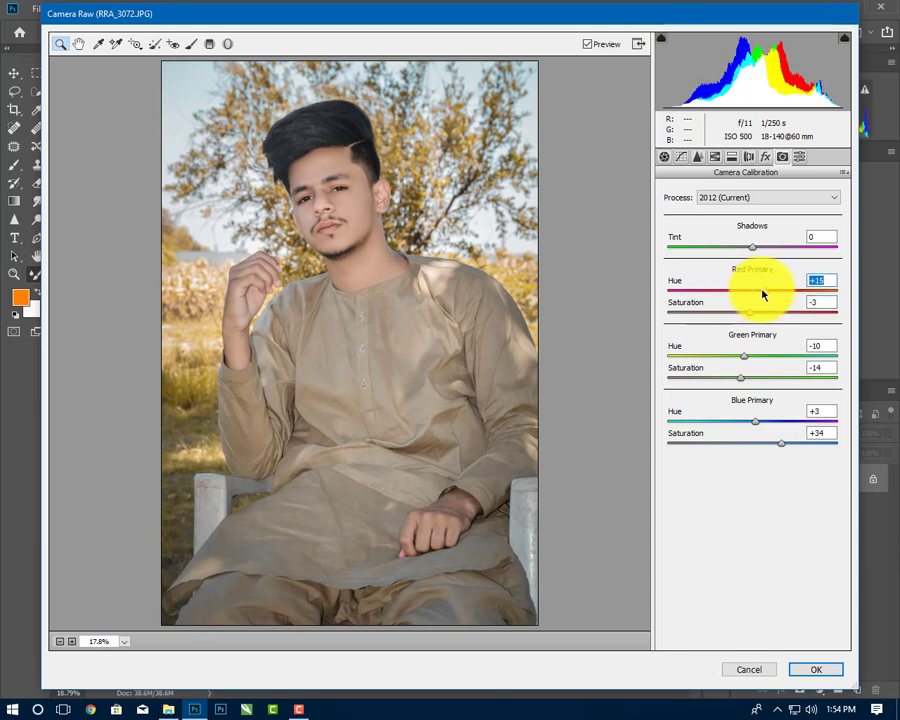
left_click_drag(762, 293, 744, 297)
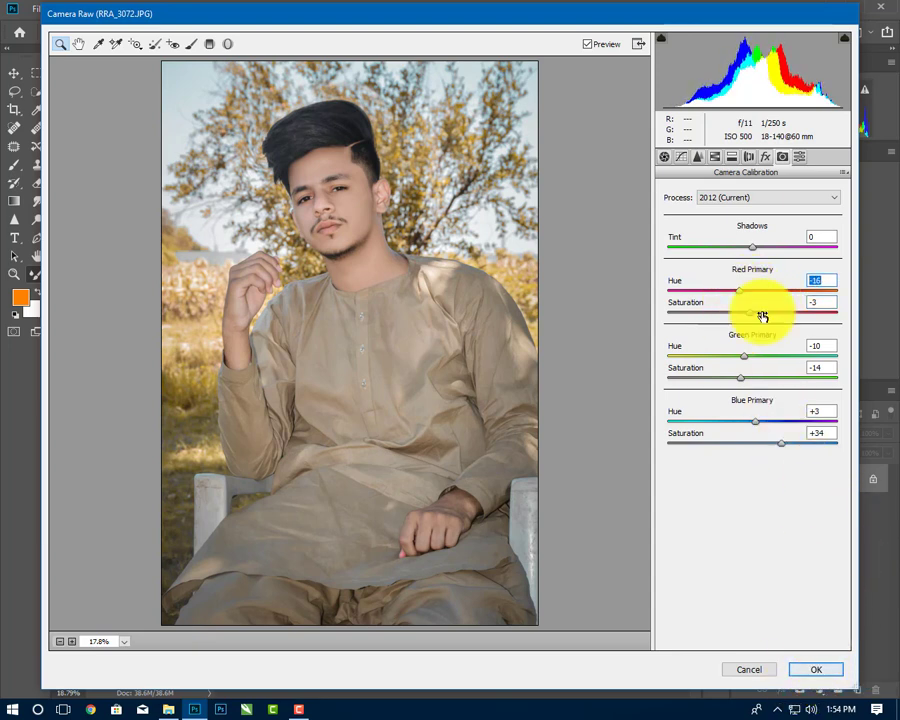
left_click(663, 157)
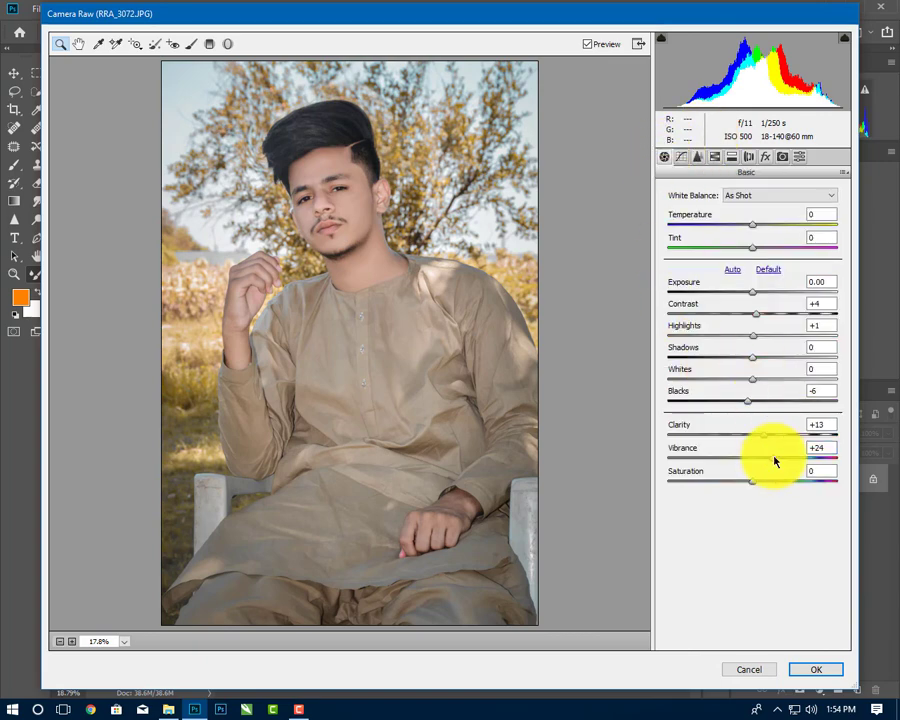
Step: Apply Camera Raw, then tint Blacks via Selective Color: Cyan -6, Magenta +3, Yellow +1, Black +2
left_click(810, 669)
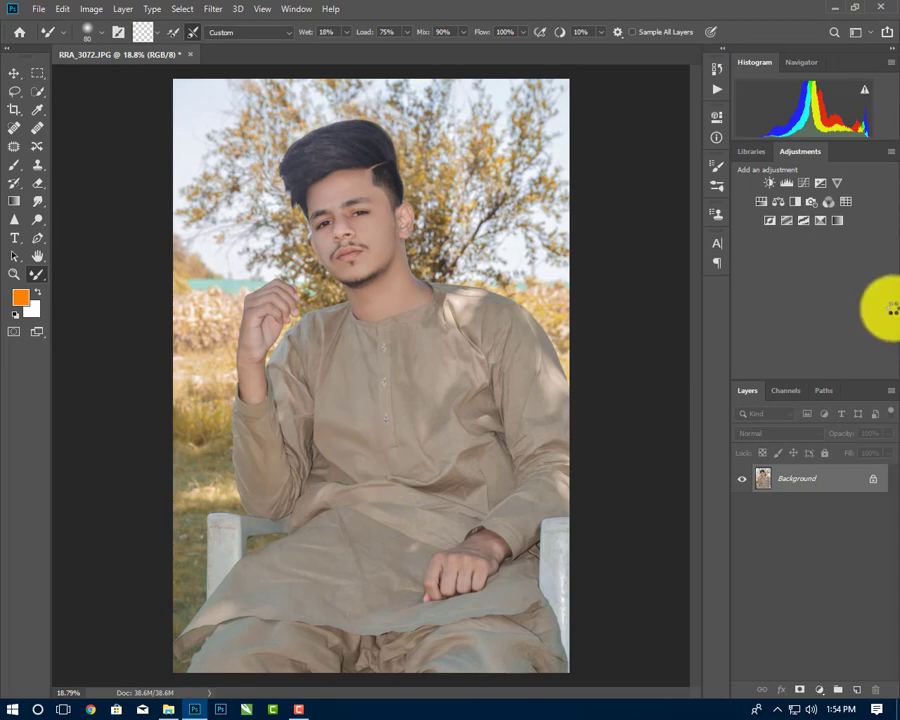
left_click(821, 220)
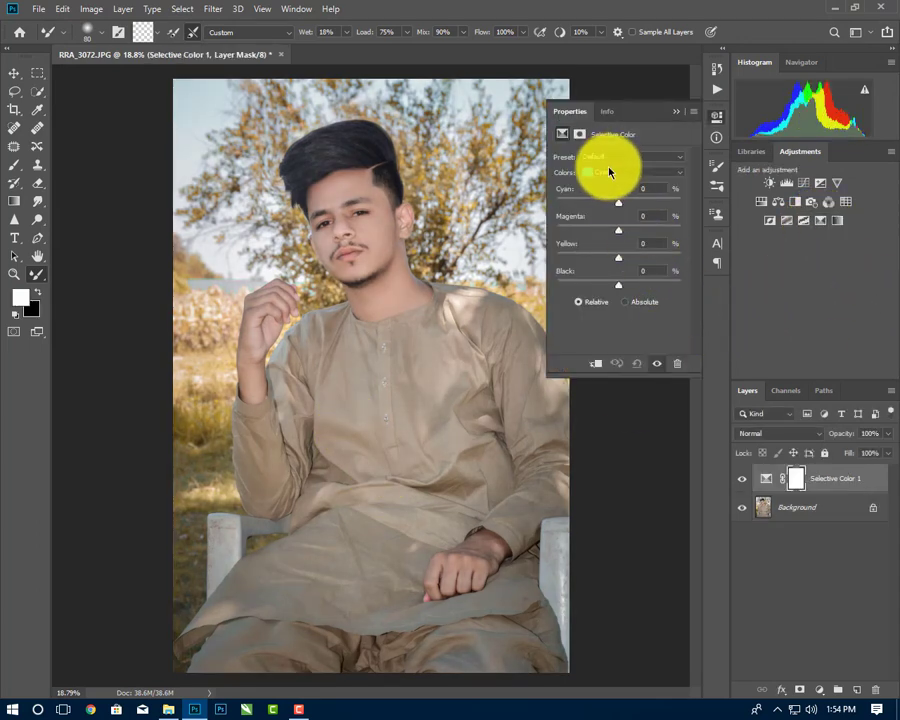
left_click(630, 172)
left_click(603, 262)
left_click_drag(620, 205, 616, 207)
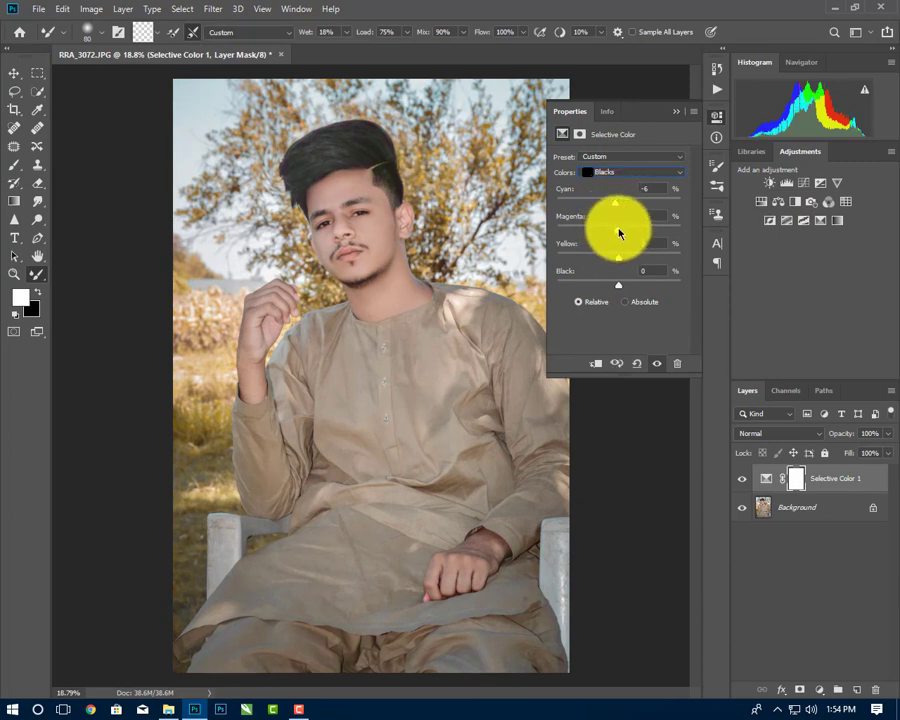
left_click_drag(622, 250, 619, 255)
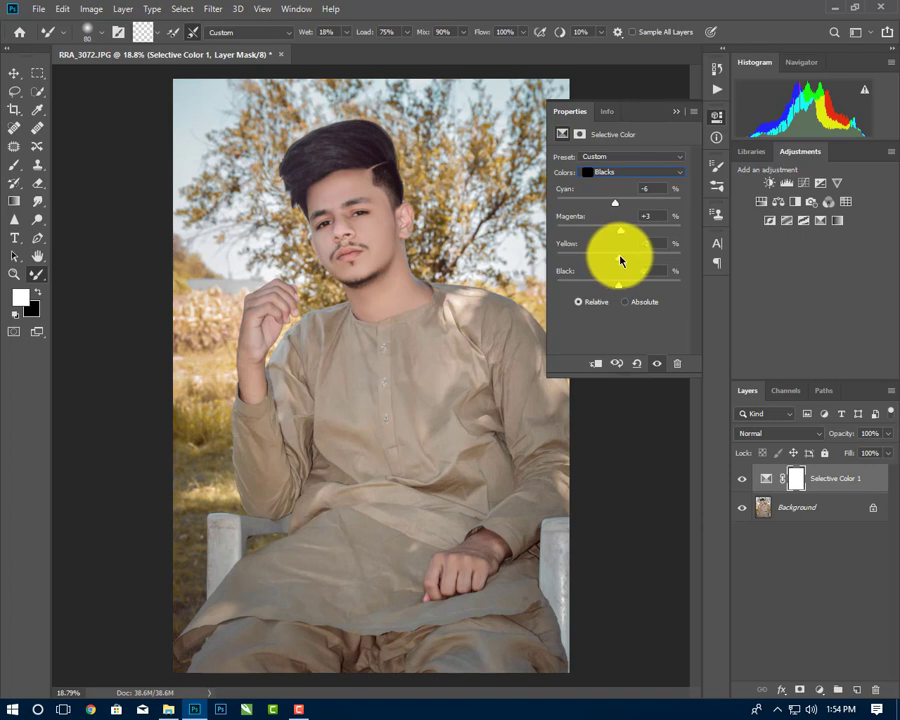
Step: Flatten the adjustment into a single Background layer
left_click(676, 111)
right_click(830, 530)
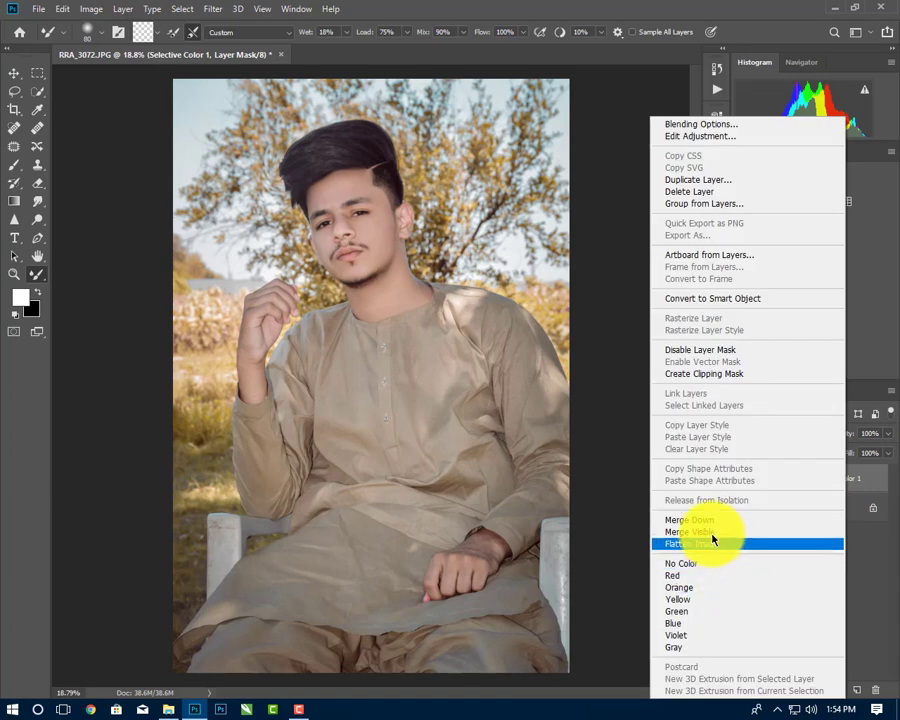
left_click(710, 543)
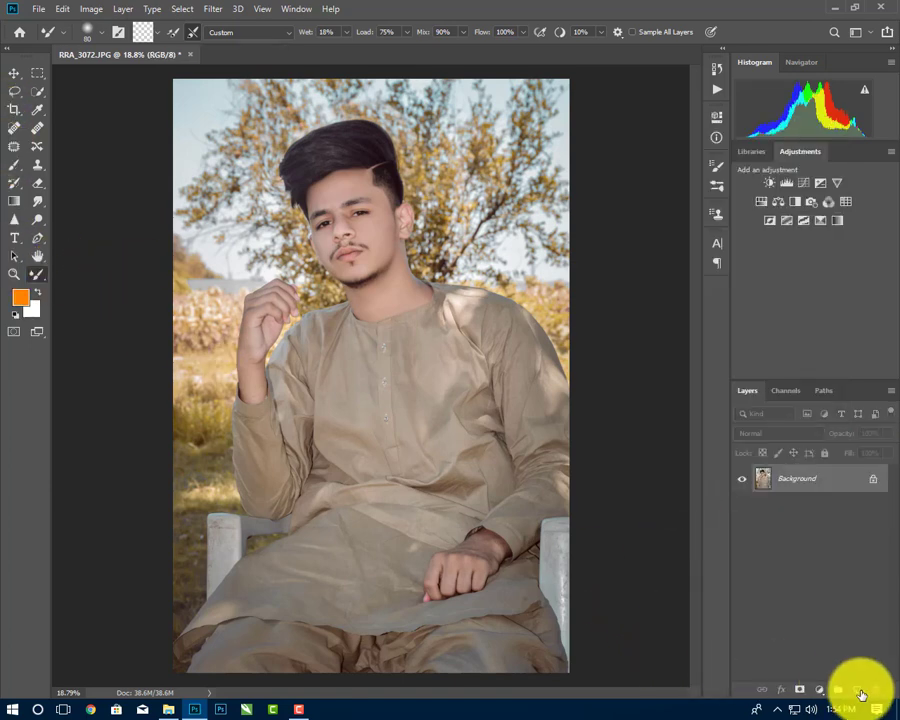
Step: On a new layer, paint an orange glow over the upper-right foliage and set it to Lighten
left_click(857, 690)
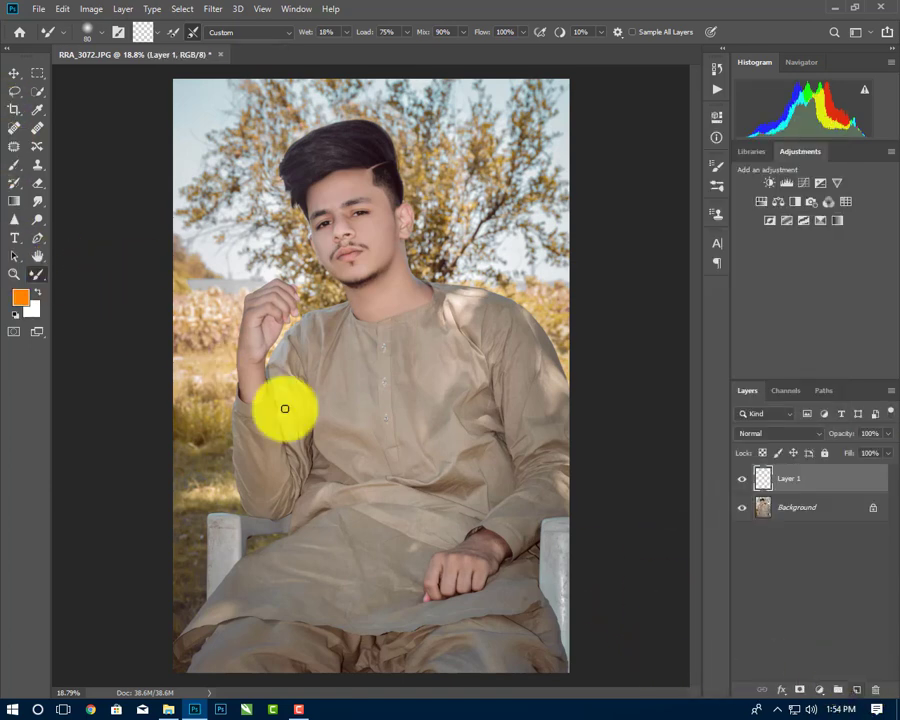
left_click(14, 165)
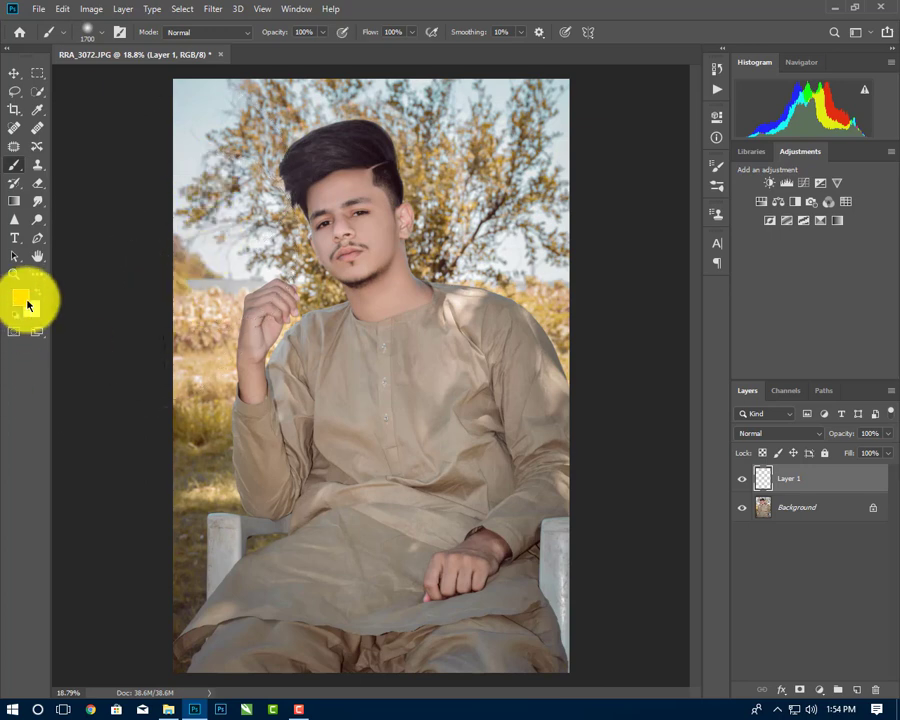
left_click(20, 297)
left_click_drag(490, 127, 673, 132)
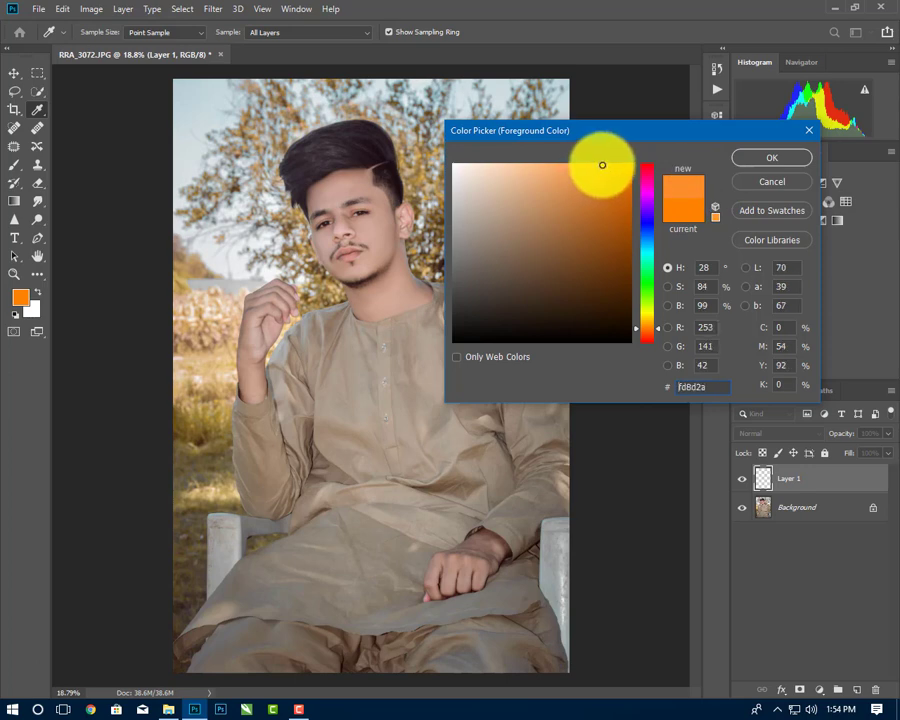
left_click(772, 157)
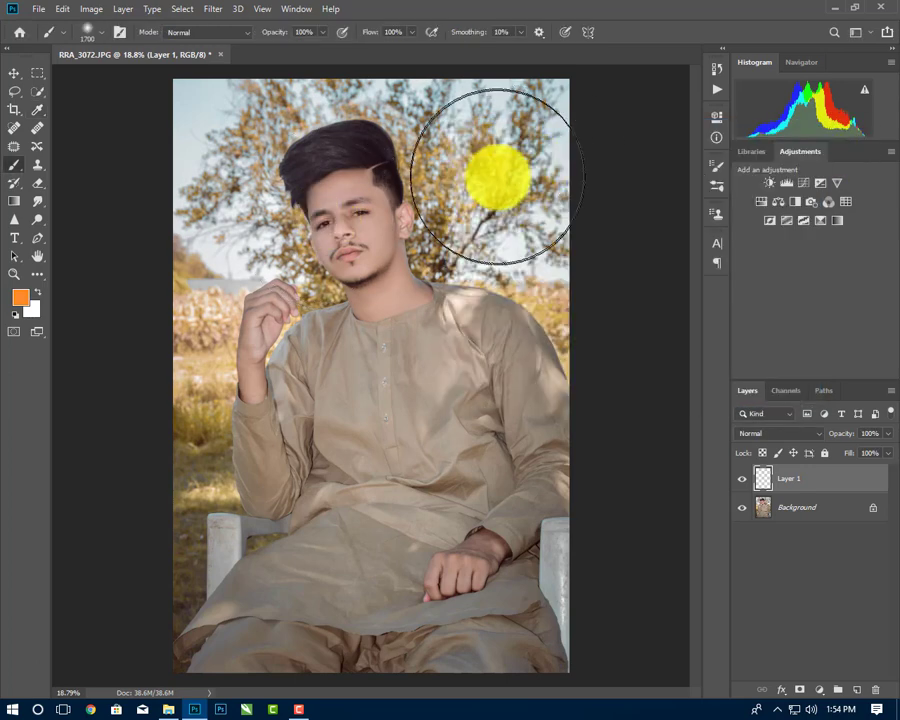
left_click(497, 176)
left_click(788, 434)
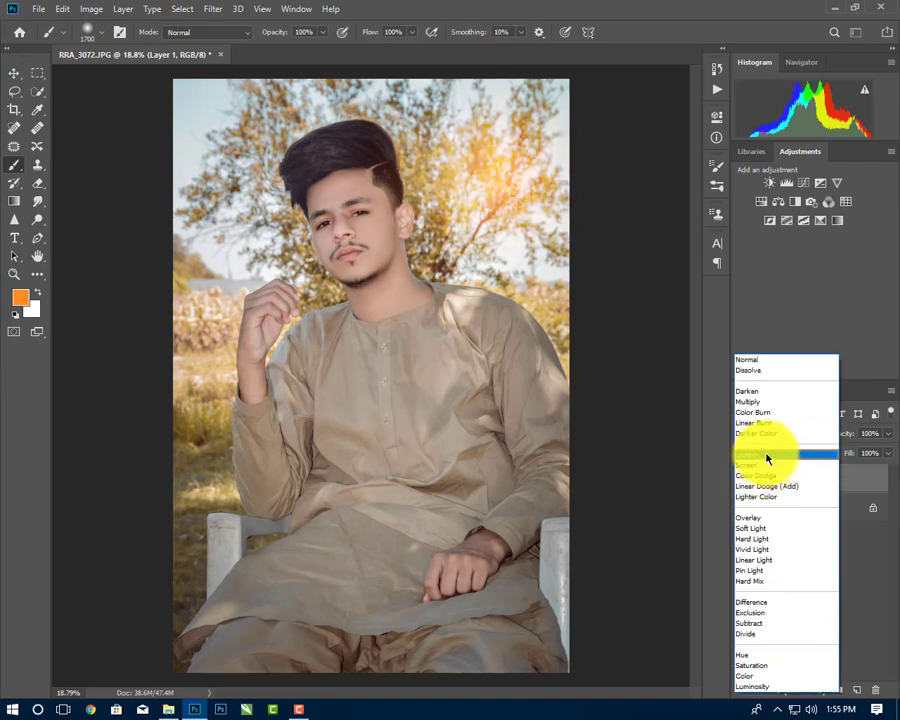
left_click(766, 458)
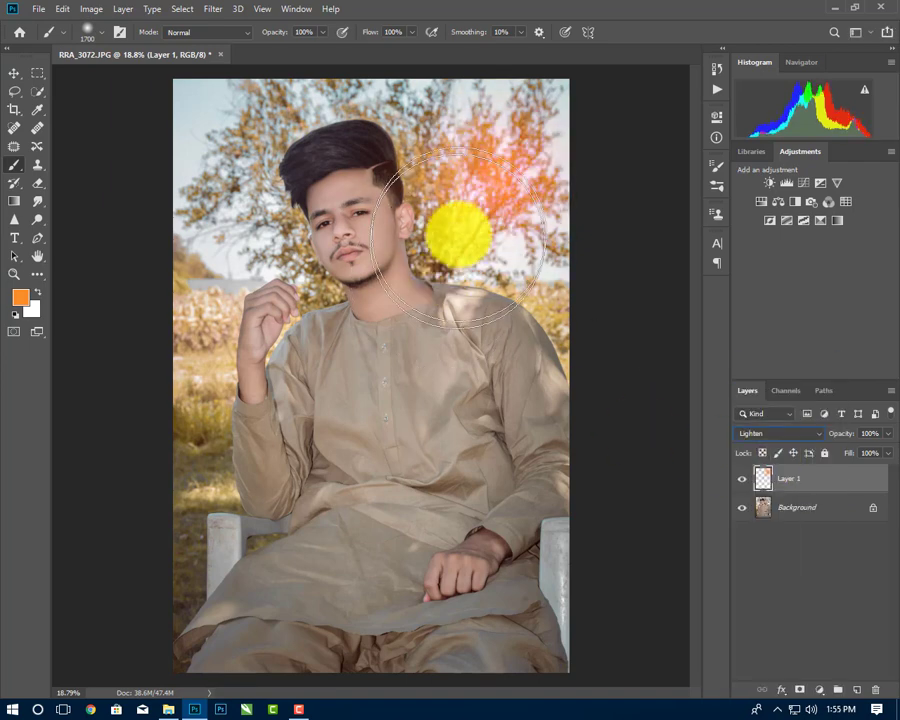
Step: Scale the orange glow down and place it just left of the man's face
key("super")
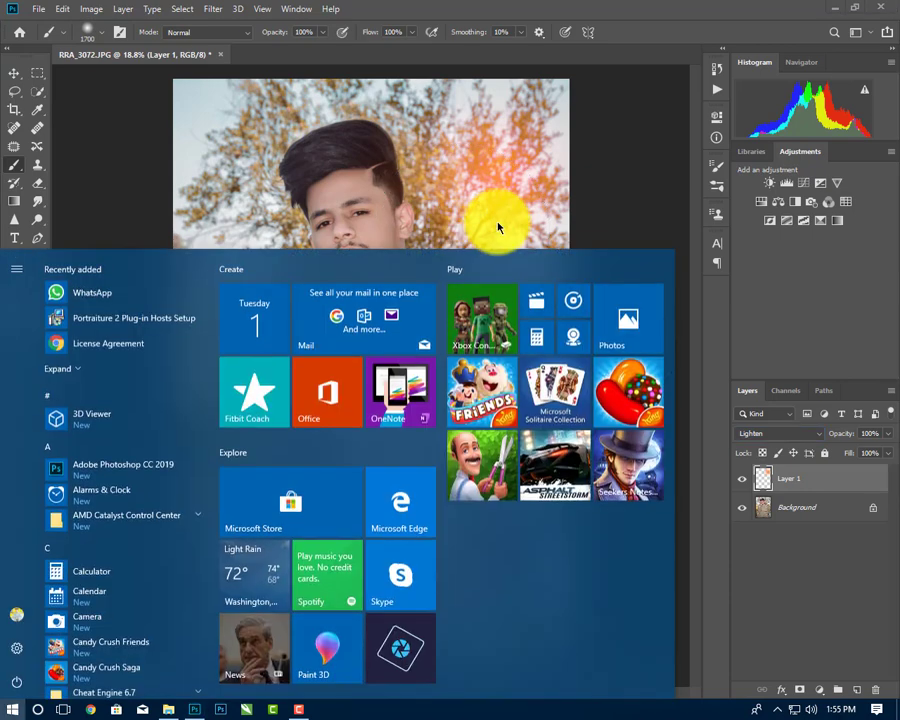
left_click(488, 222)
key("ctrl+t")
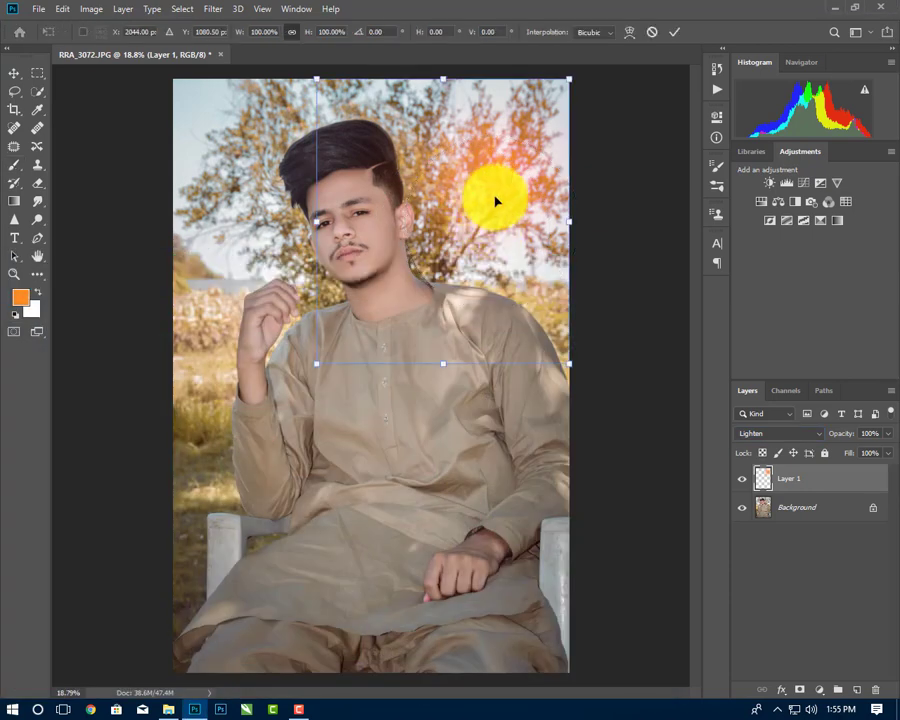
left_click_drag(566, 80, 484, 176)
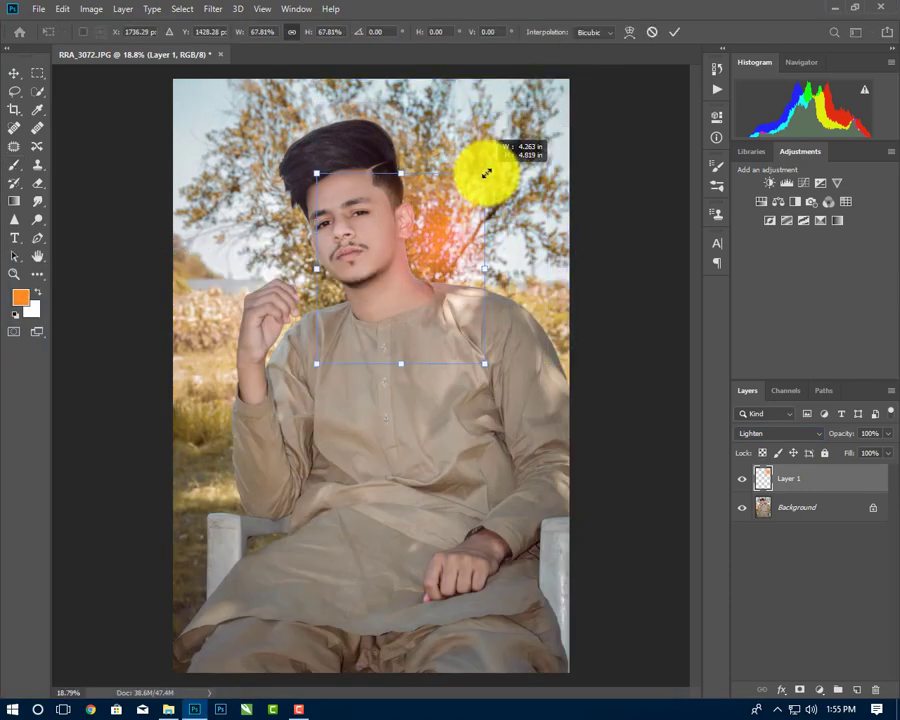
mouse_move(380, 234)
left_mouse_down()
mouse_move(295, 265)
mouse_move(320, 280)
left_mouse_up()
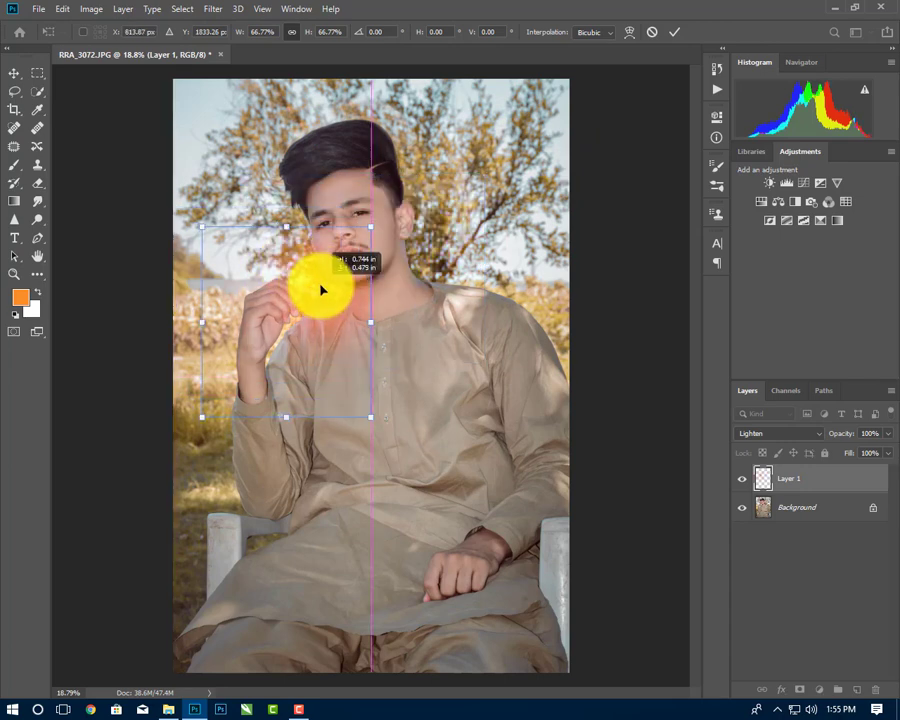
mouse_move(370, 218)
left_mouse_down()
mouse_move(476, 124)
mouse_move(333, 245)
left_mouse_up()
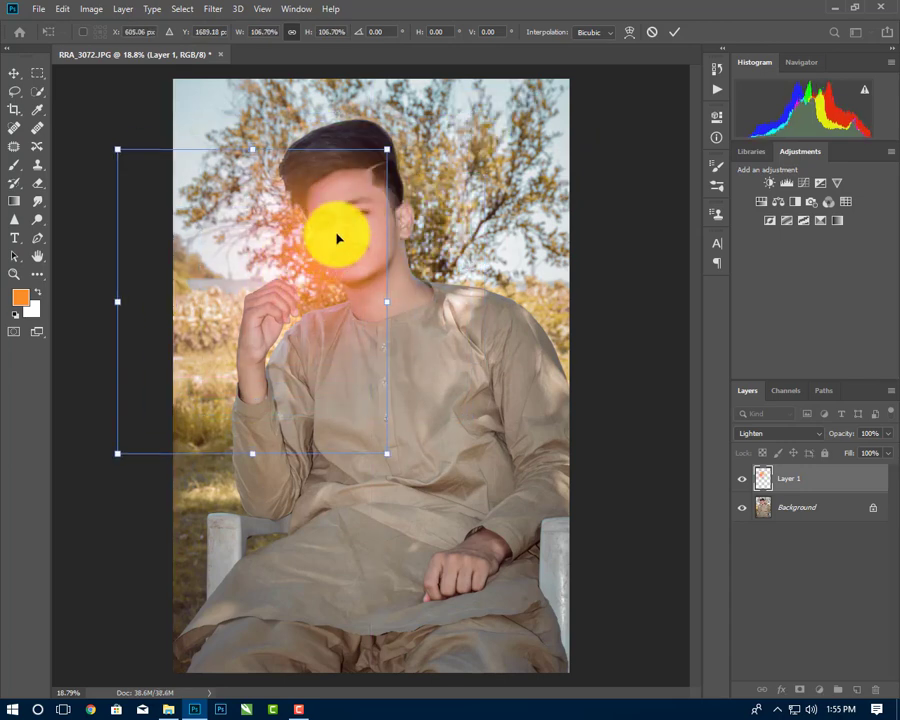
left_click(674, 32)
Step: Set the glow layer's blend mode to Screen, keeping it at full opacity
left_click(780, 433)
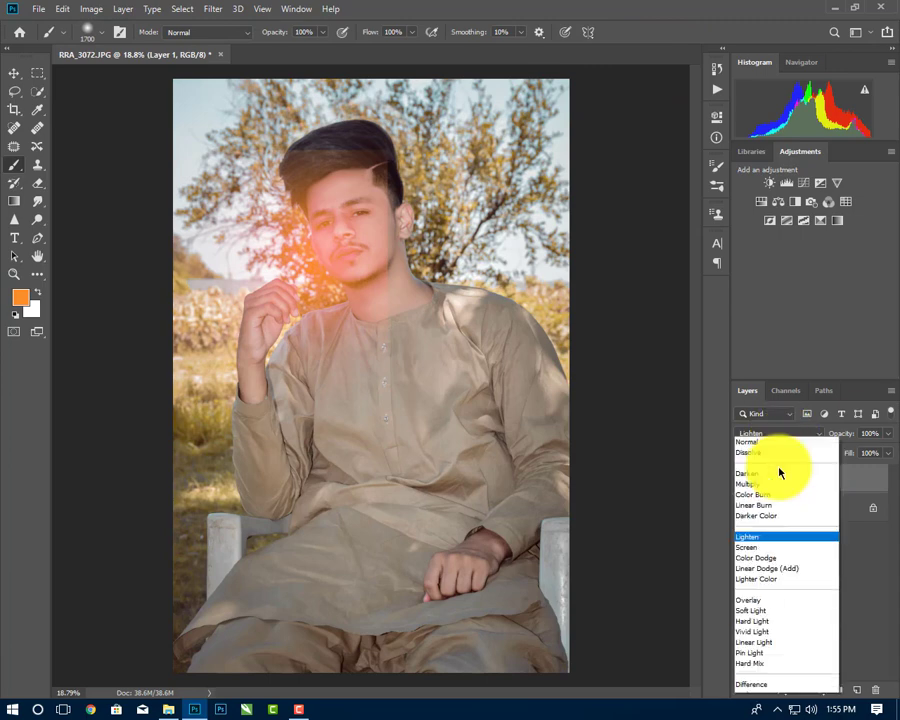
left_click(757, 466)
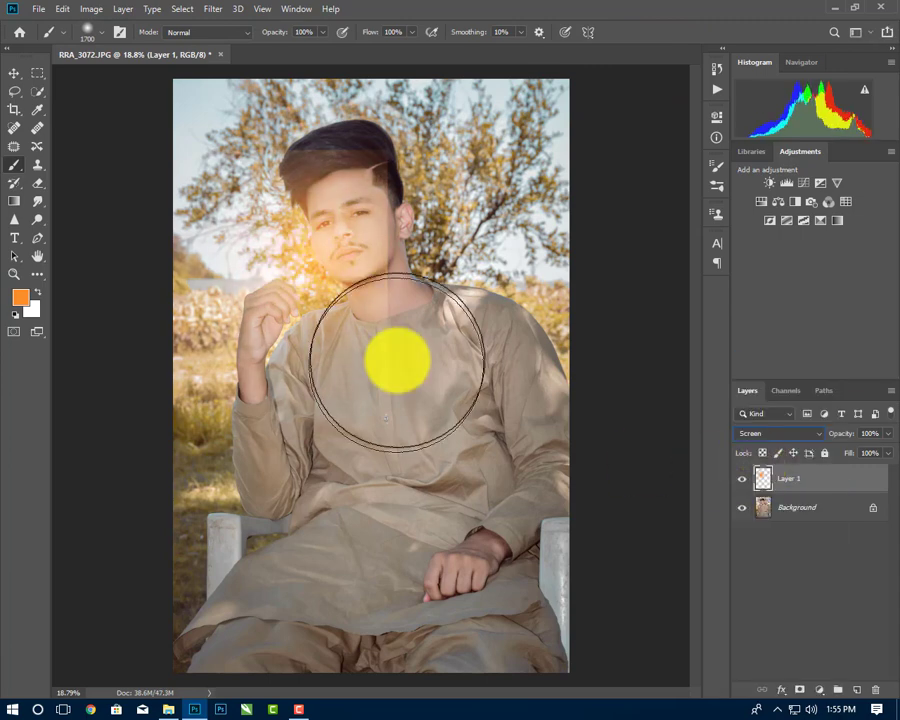
left_click(886, 433)
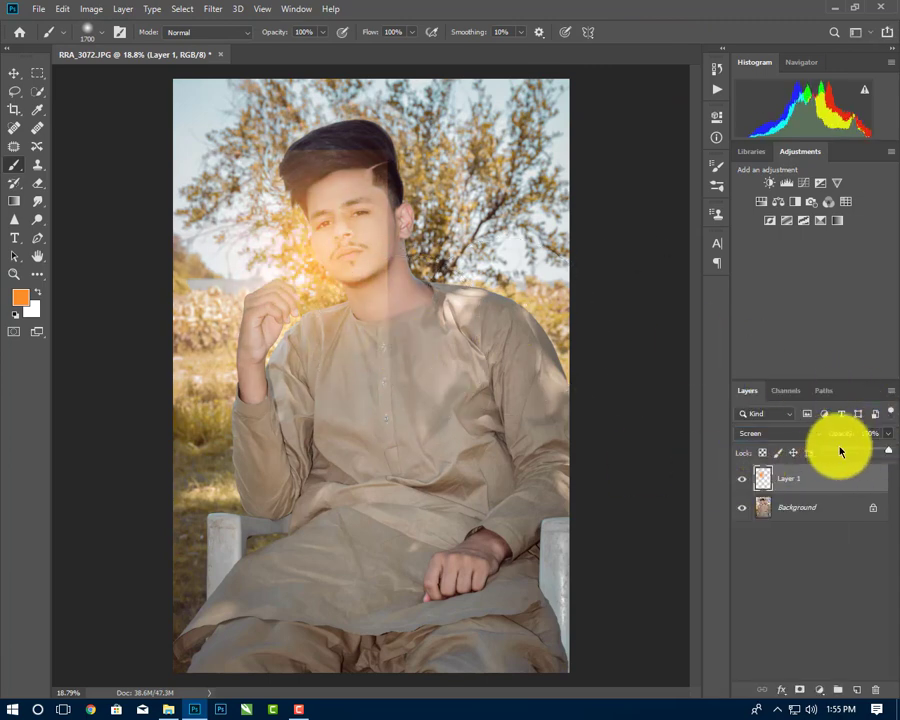
left_click(840, 452)
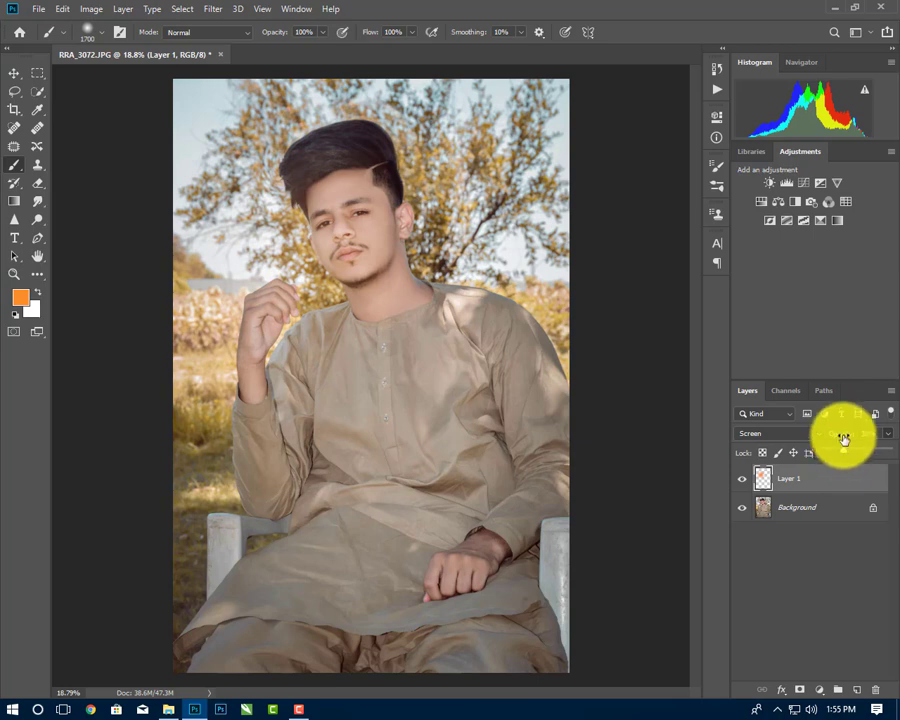
key("Escape")
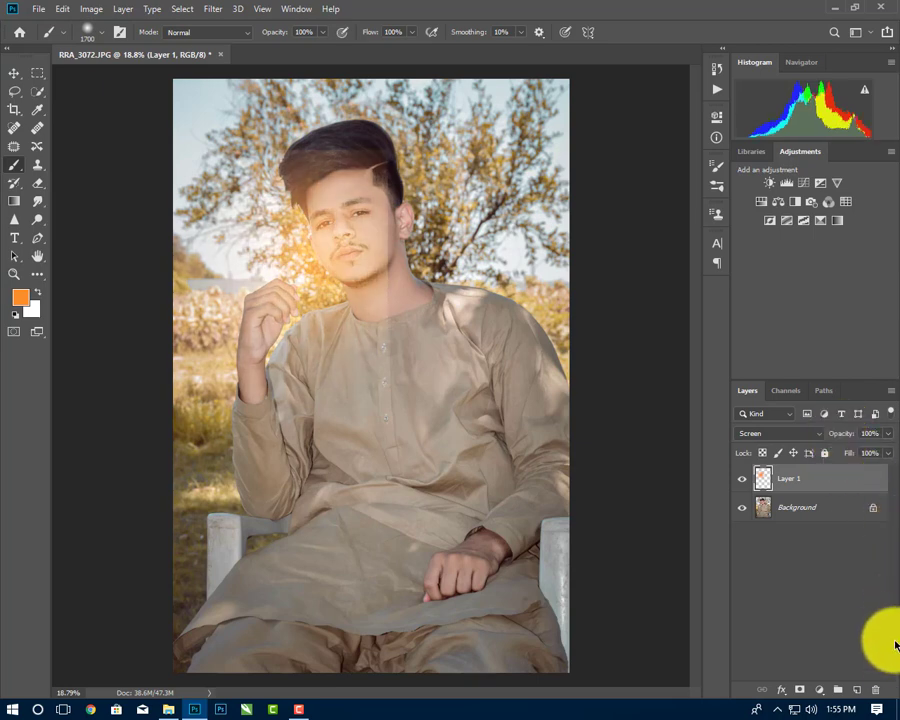
Step: Replace the old glow layer with a new soft orange painted layer in Screen mode at 78% opacity
left_click(875, 690)
left_click(857, 690)
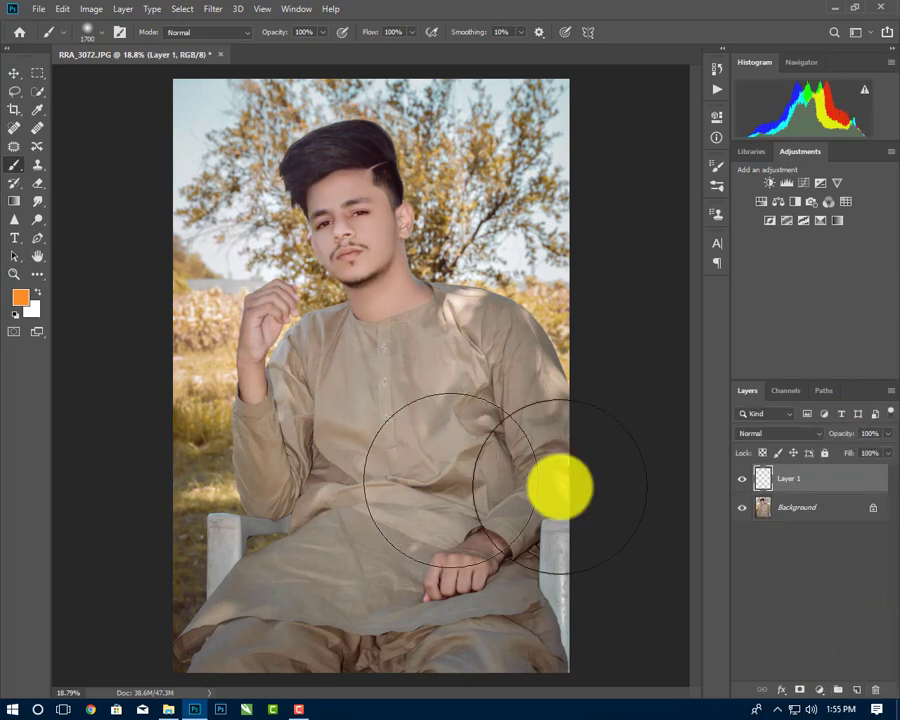
left_click(363, 368)
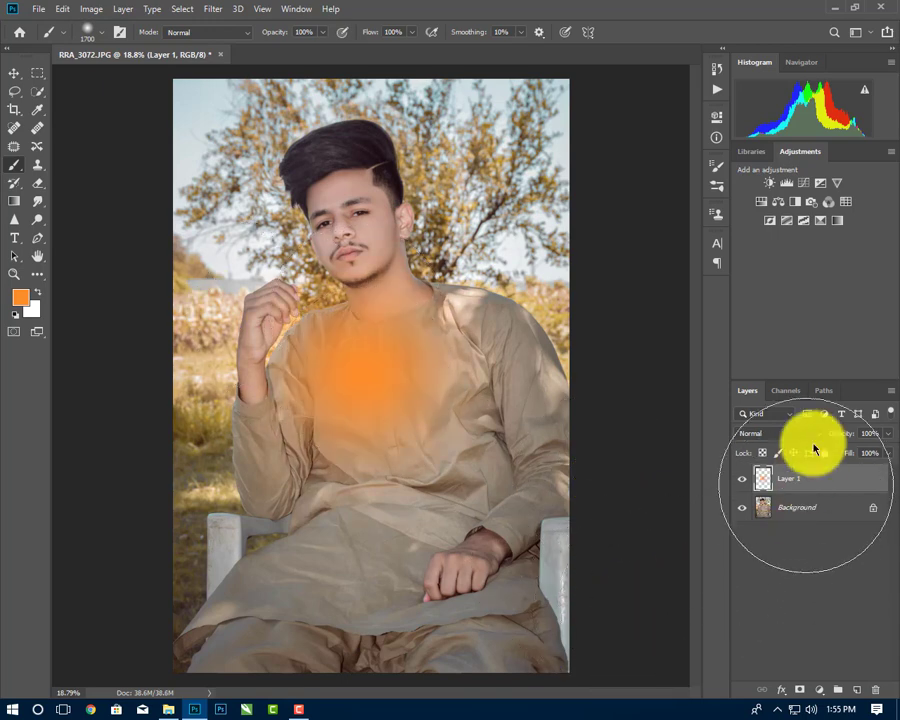
left_click(795, 434)
left_click(750, 455)
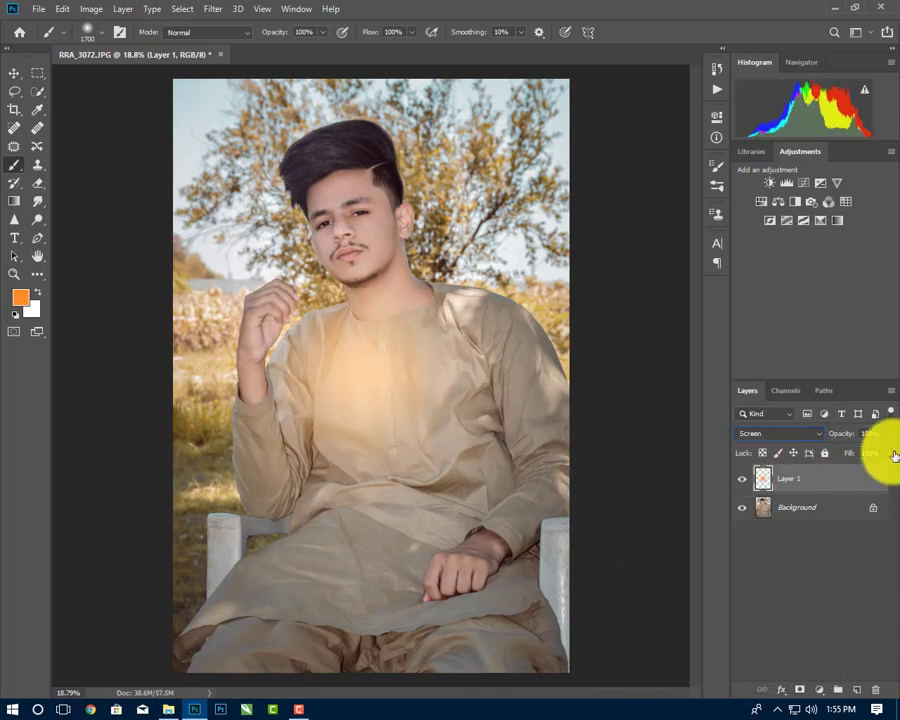
left_click_drag(853, 453, 849, 455)
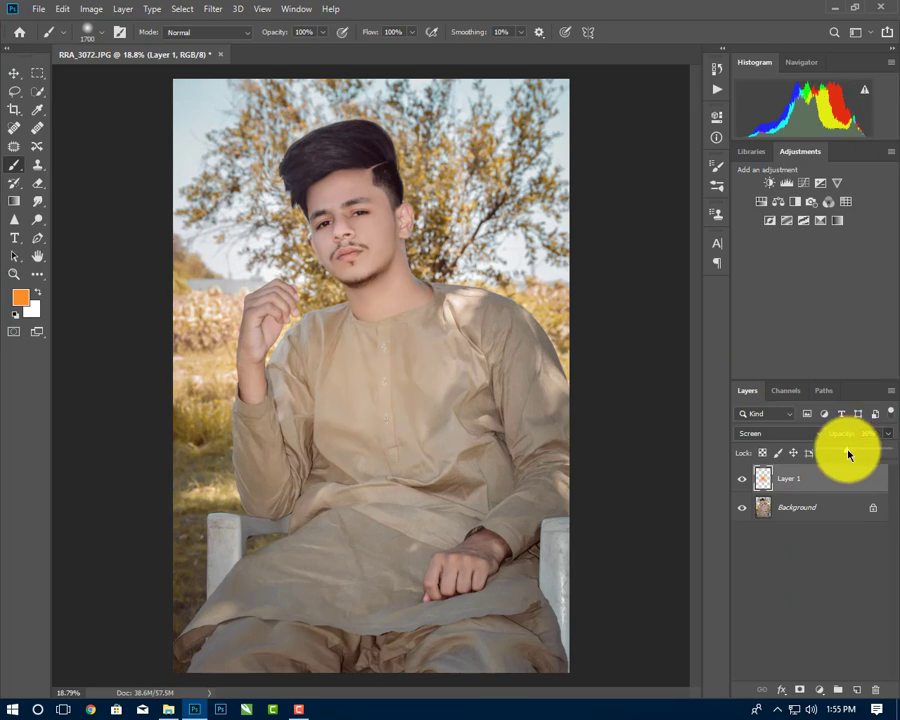
Step: Free-transform the orange glow, enlarging it and moving it up toward the face
key("ctrl+t")
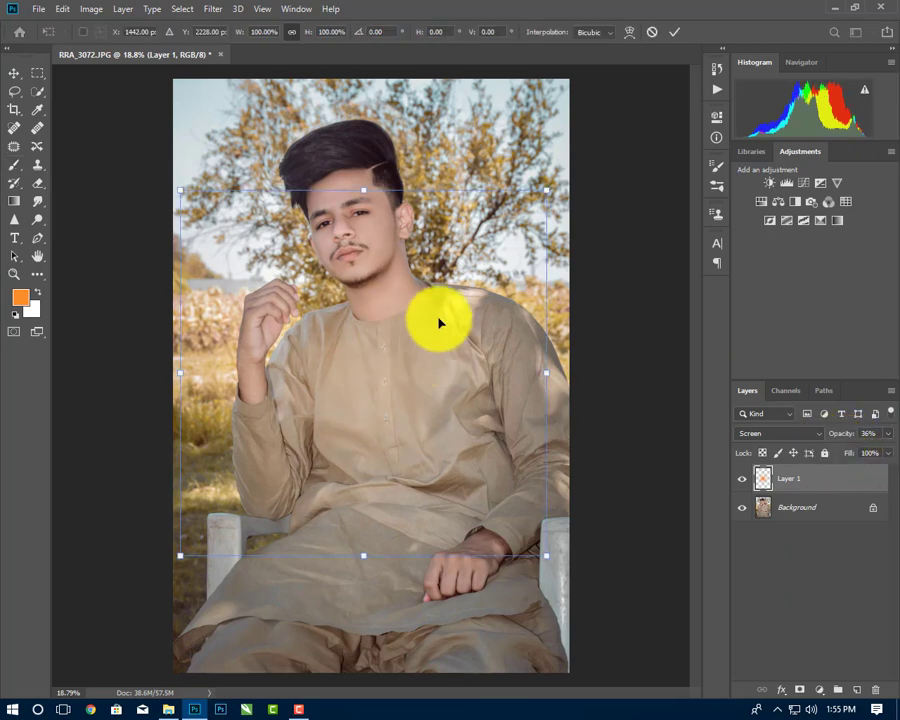
mouse_move(440, 321)
left_mouse_down()
mouse_move(365, 234)
mouse_move(365, 207)
left_mouse_up()
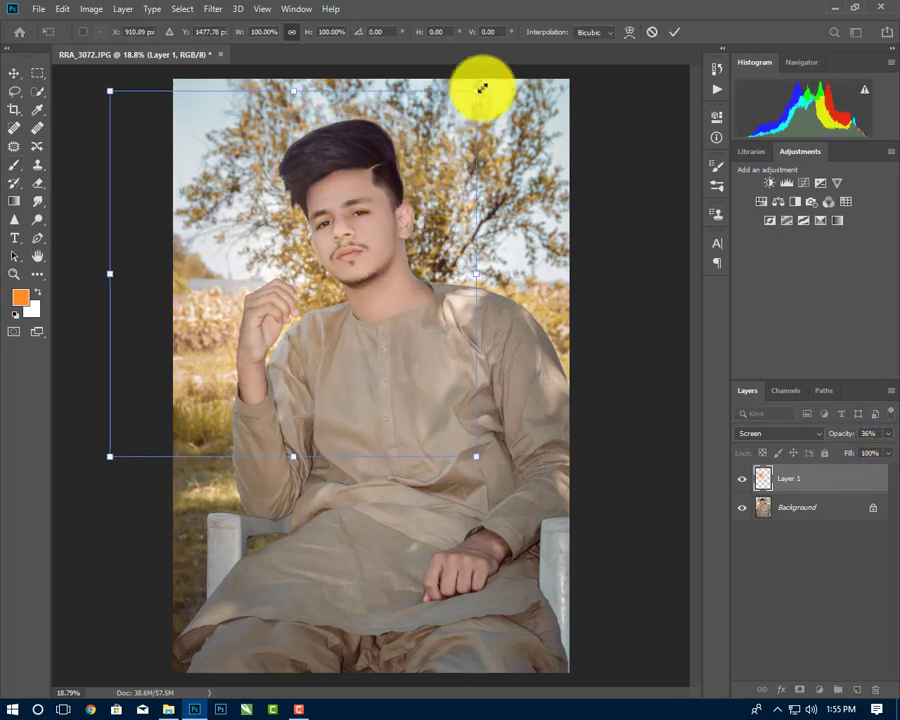
left_click_drag(476, 88, 588, 95)
left_click_drag(456, 265, 422, 315)
left_click_drag(490, 240, 617, 217)
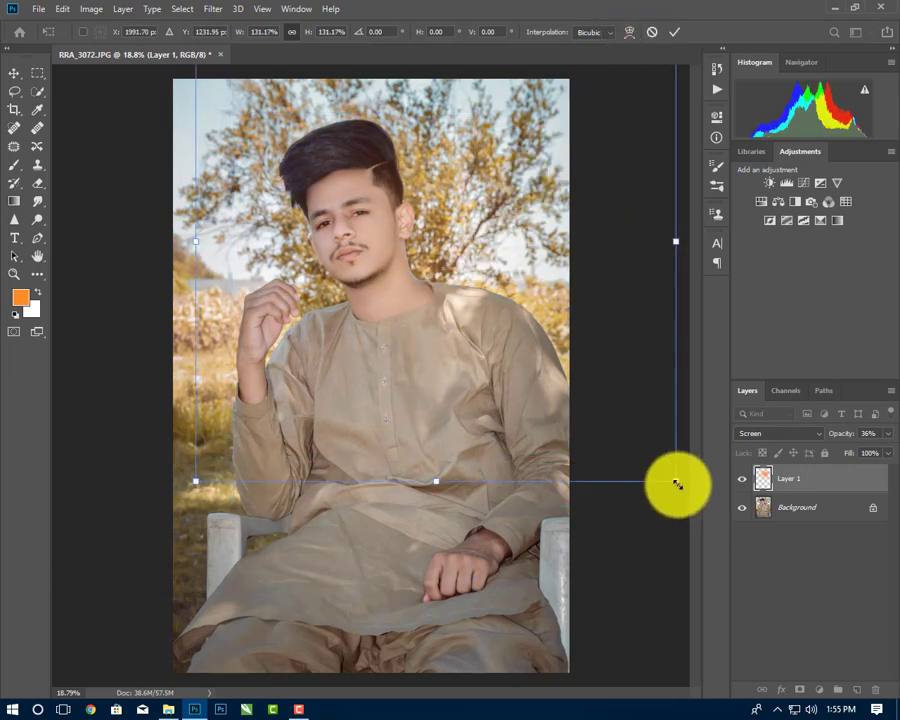
mouse_move(682, 483)
left_mouse_down()
mouse_move(519, 325)
mouse_move(479, 305)
mouse_move(518, 354)
left_mouse_up()
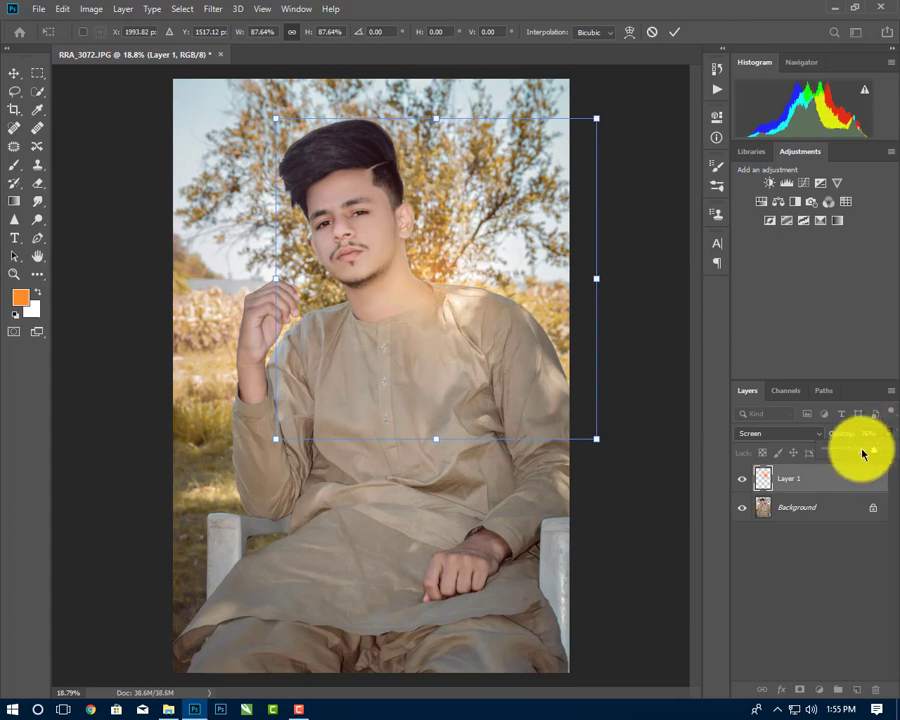
Step: Resize the glow to about 93% and settle it behind the upper left of the head
left_click_drag(436, 257, 283, 261)
left_click_drag(450, 432, 377, 384)
left_click_drag(293, 281, 268, 254)
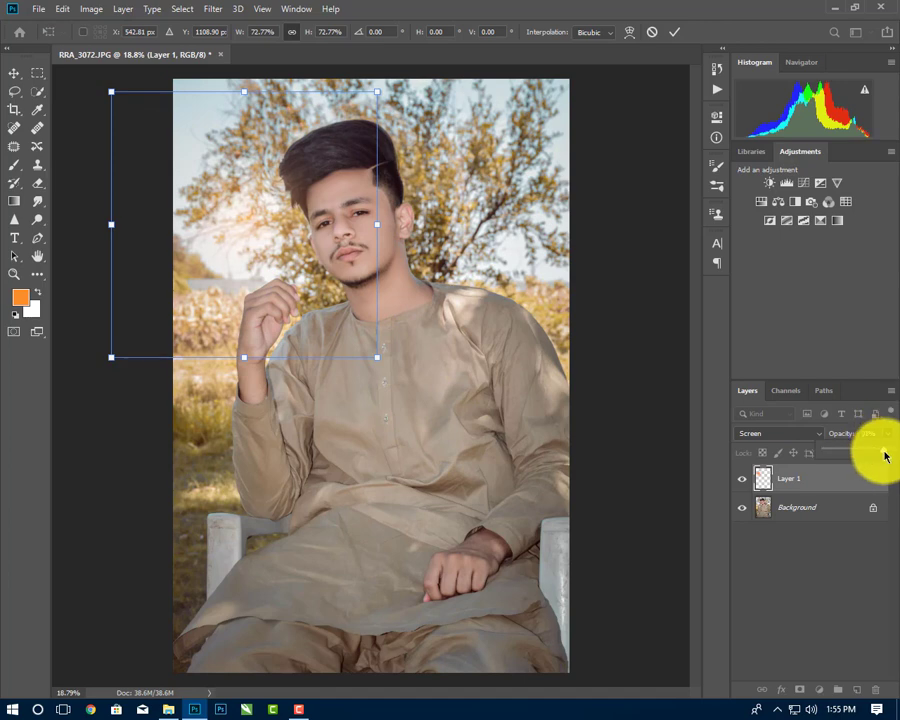
left_click_drag(371, 357, 440, 440)
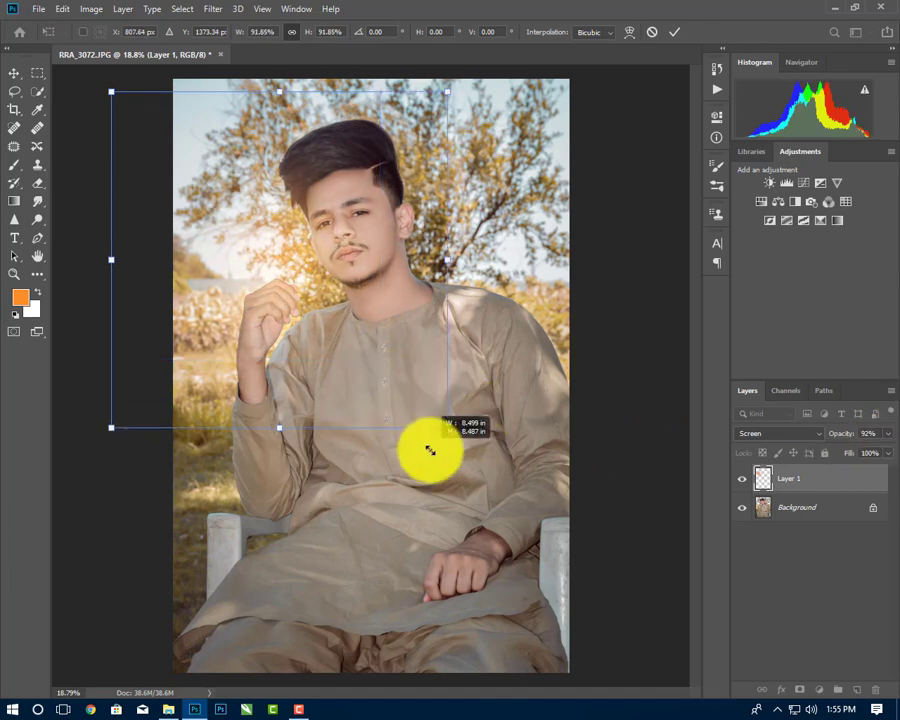
mouse_move(372, 368)
left_mouse_down()
mouse_move(500, 268)
mouse_move(511, 326)
mouse_move(381, 317)
mouse_move(365, 324)
left_mouse_up()
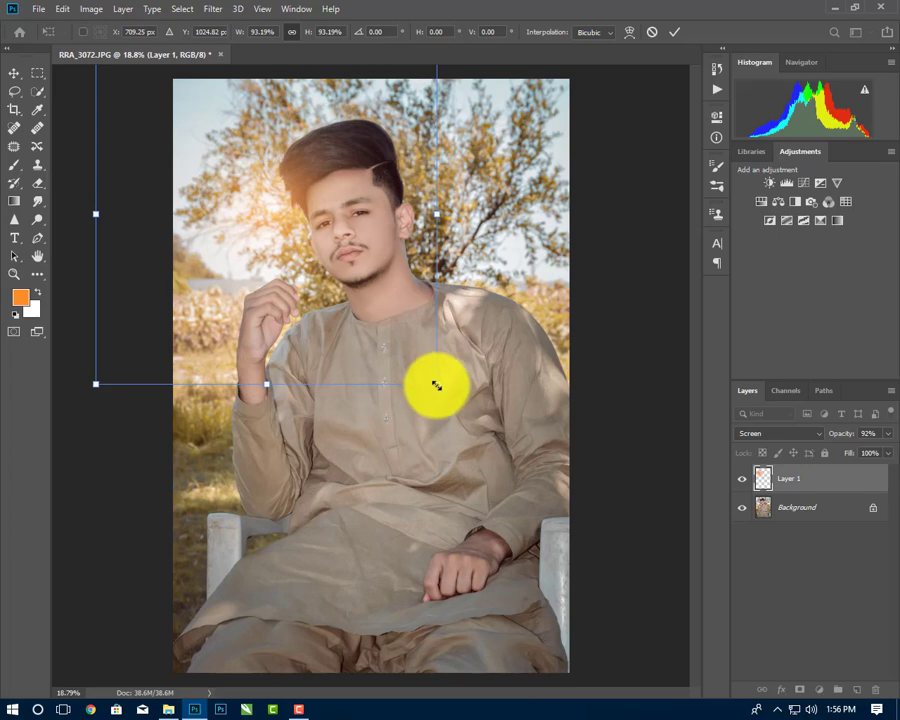
left_click(675, 32)
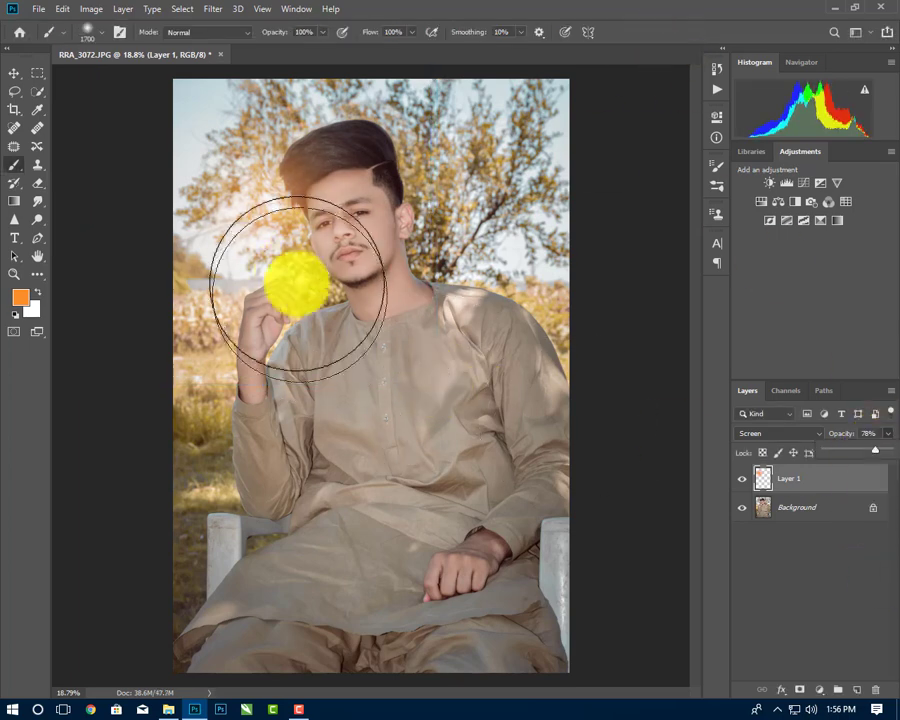
left_click(14, 73)
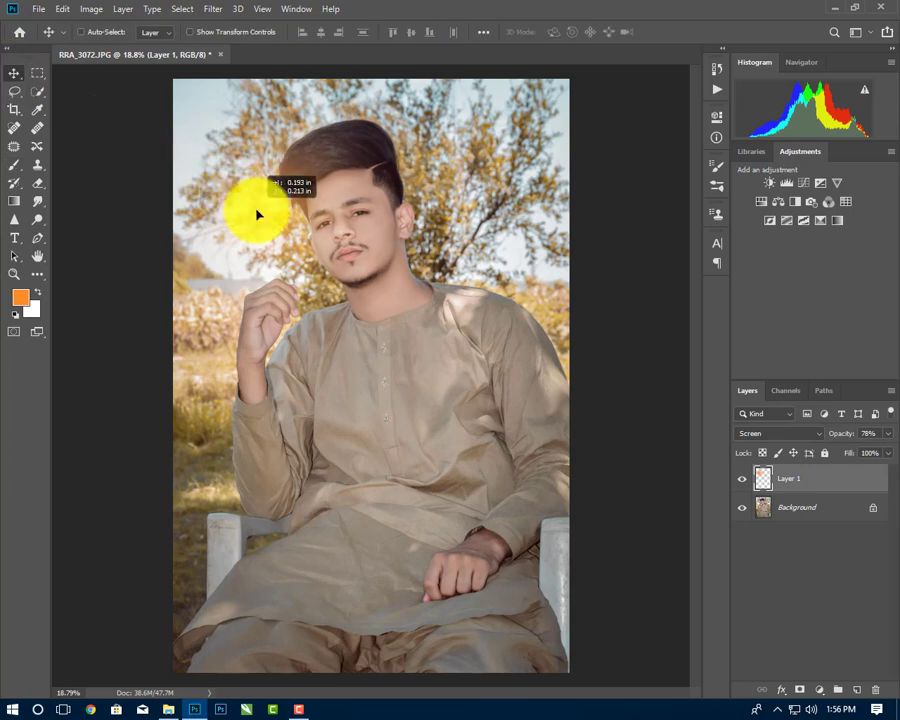
left_click_drag(258, 218, 245, 215)
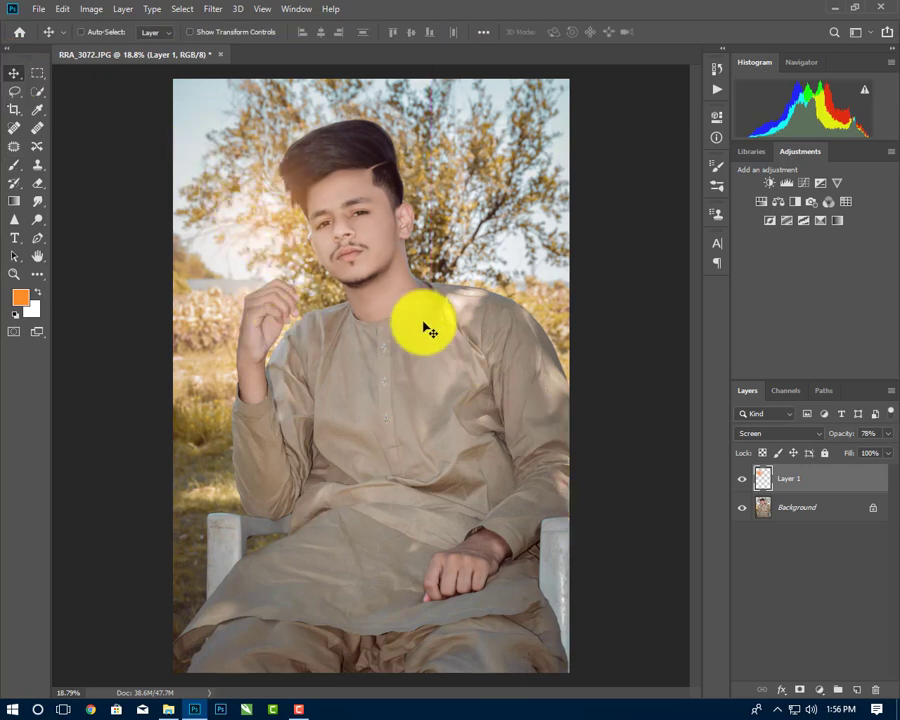
Step: Place Embedded the APERTURE title image T6331_00.png from the Newton Clicks assets folder
left_click(44, 12)
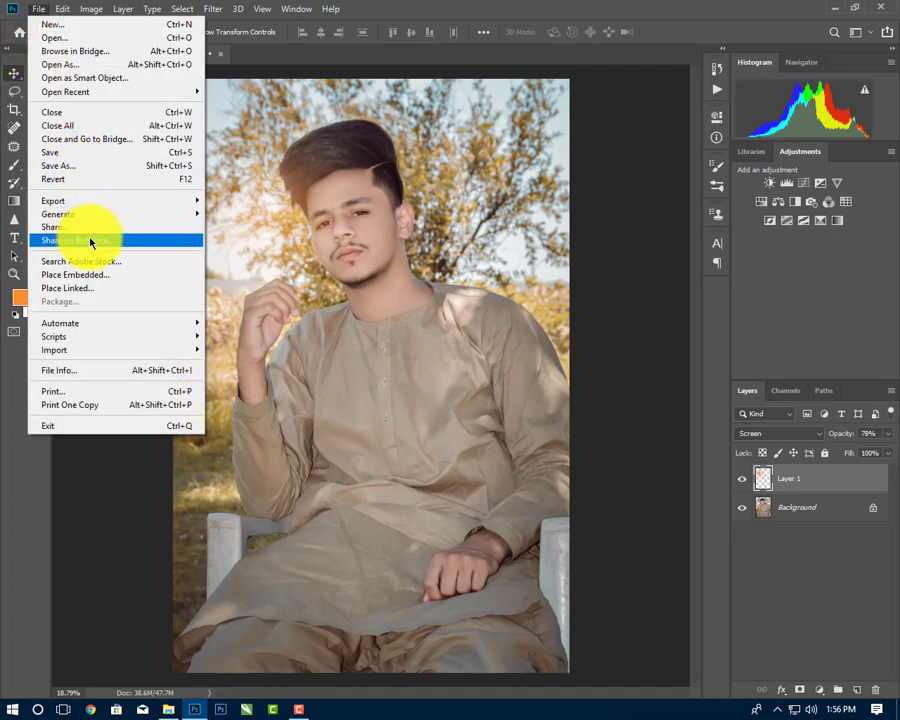
left_click(84, 271)
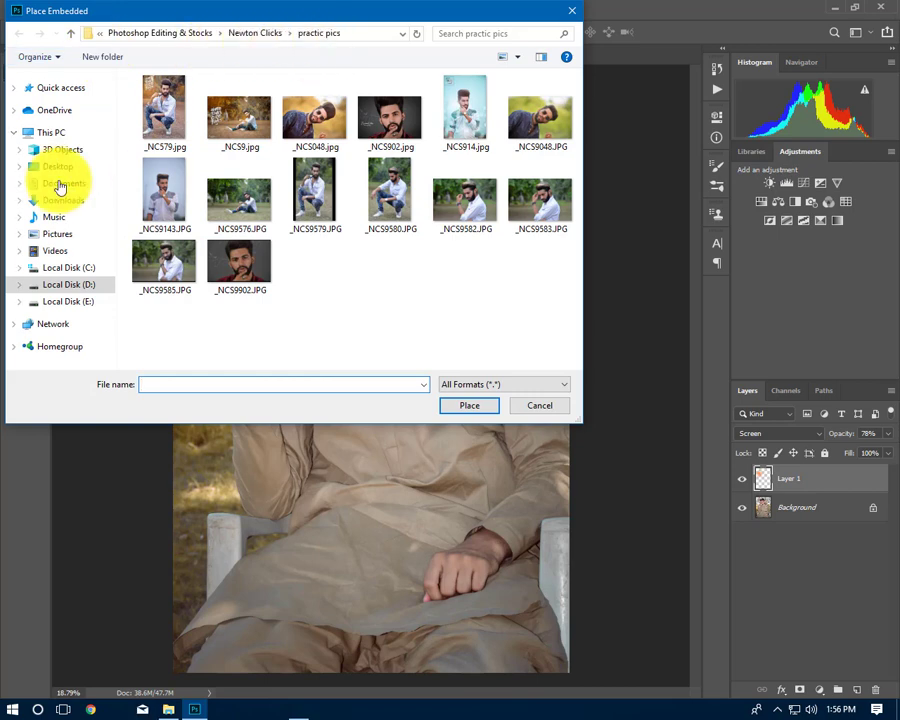
left_click(72, 285)
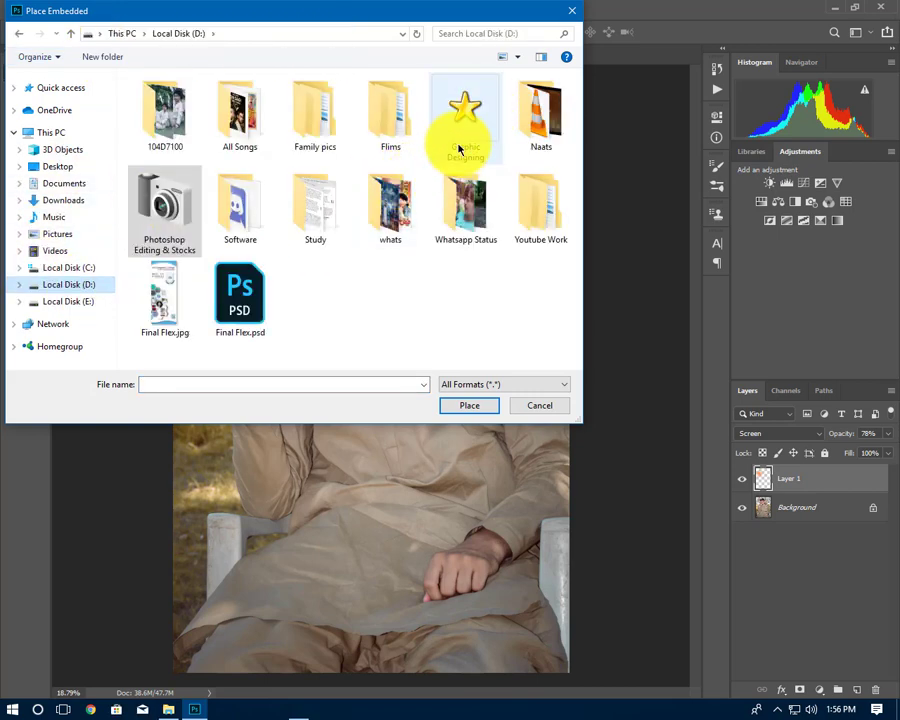
double_click(180, 220)
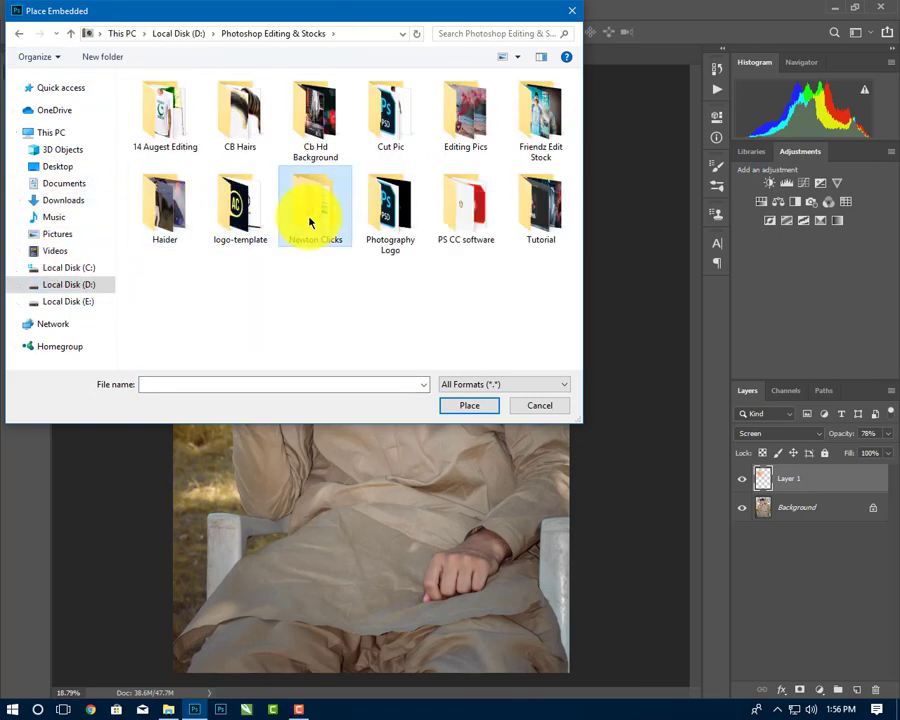
double_click(298, 205)
double_click(189, 130)
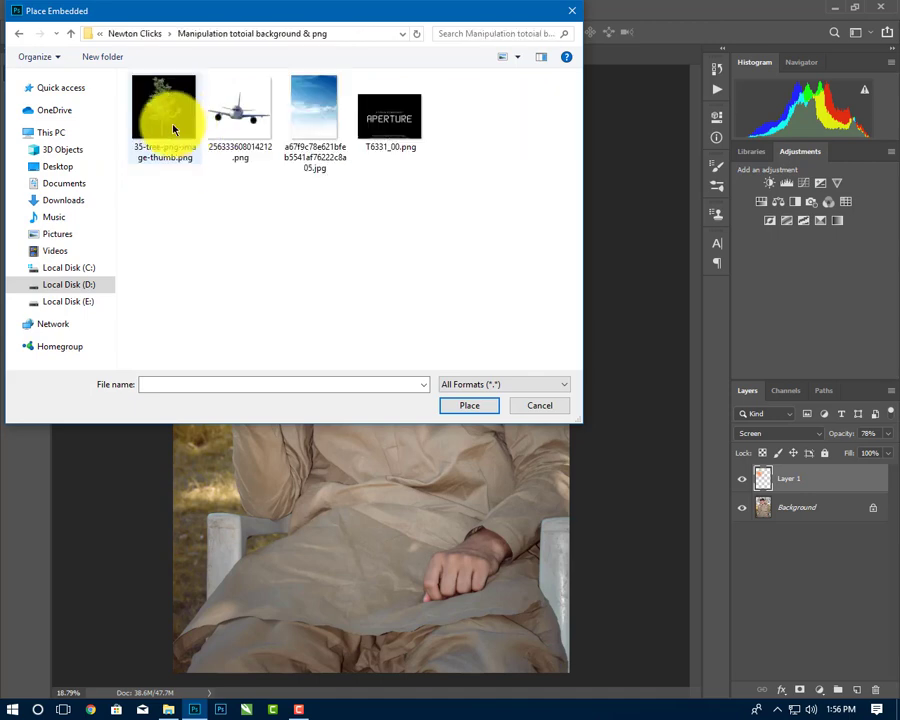
double_click(402, 112)
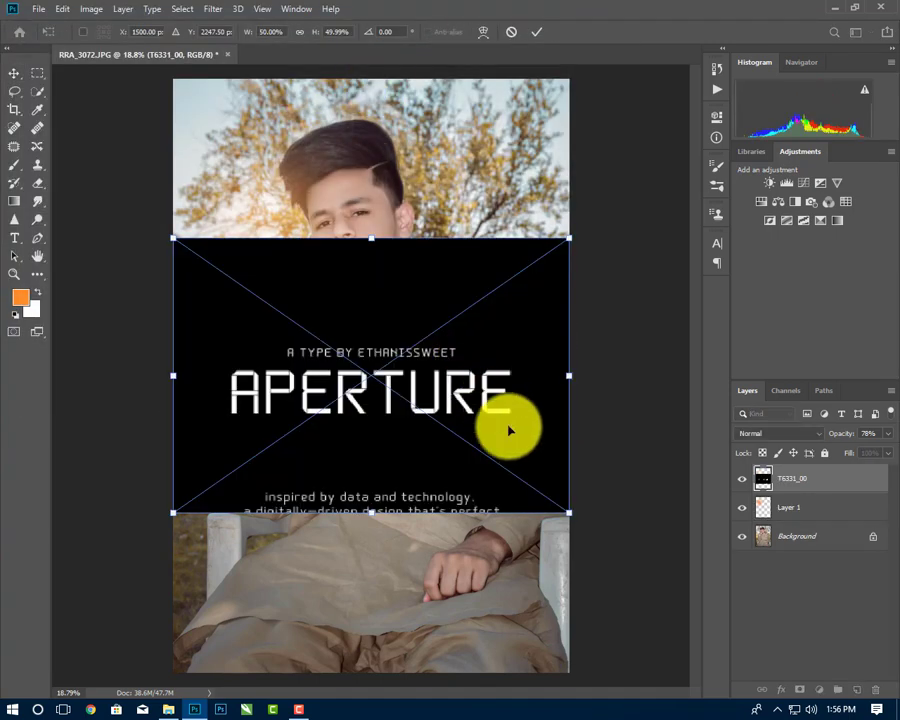
Step: Commit the placed title and set its layer blend mode to Screen to drop the black background
left_click(795, 433)
left_click(788, 456)
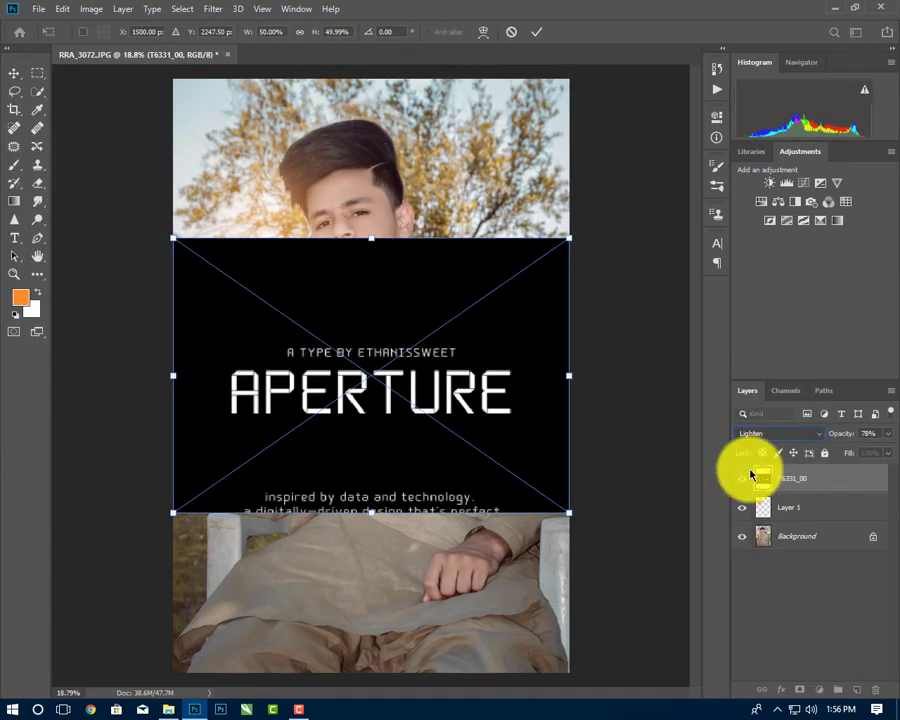
left_click(787, 444)
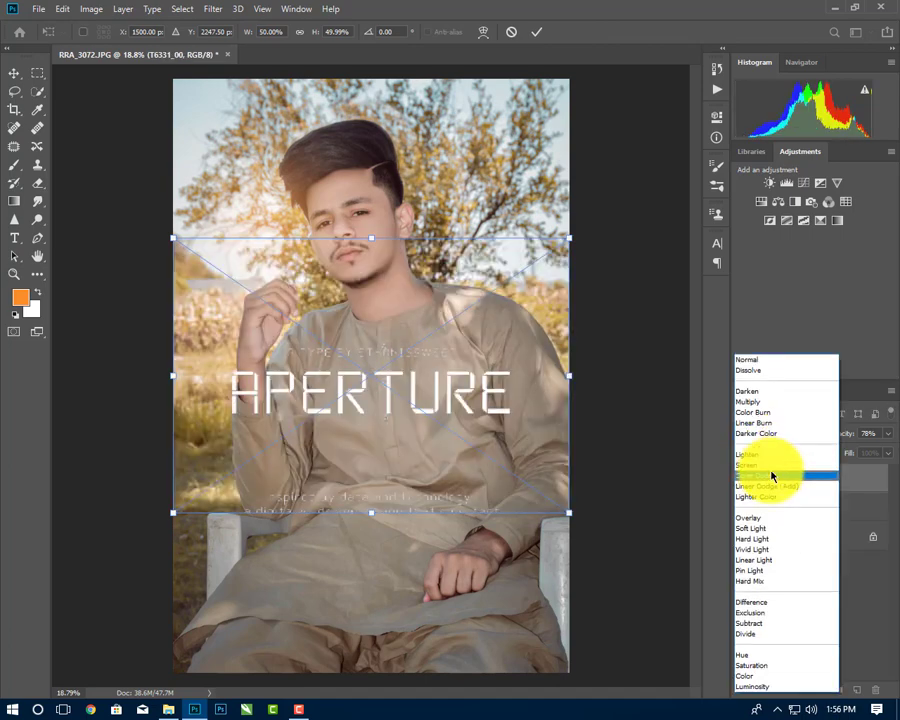
left_click(775, 473)
left_click(533, 34)
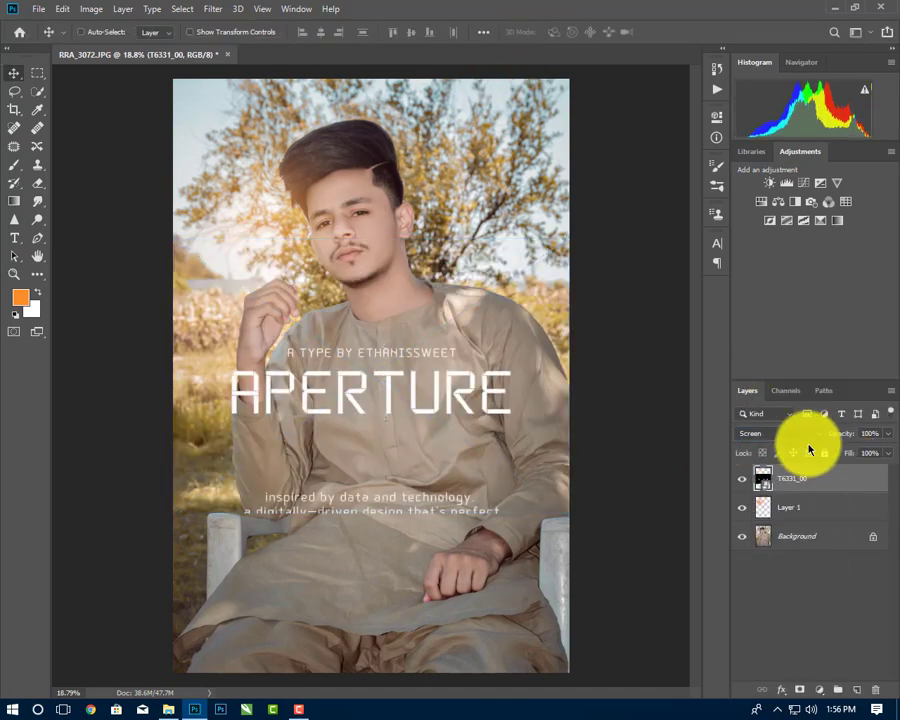
left_click(795, 433)
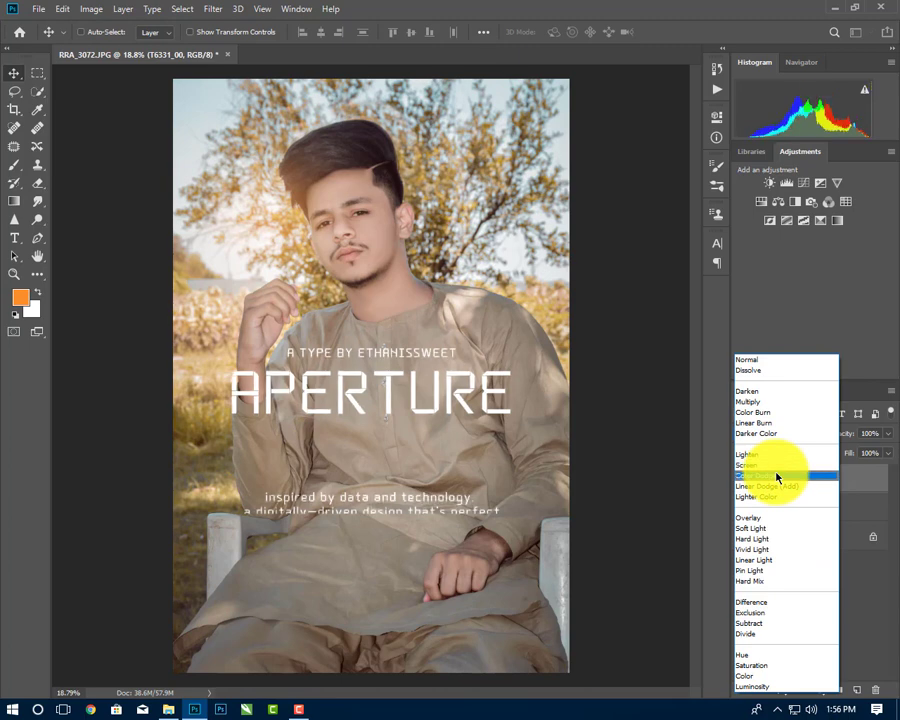
left_click(776, 470)
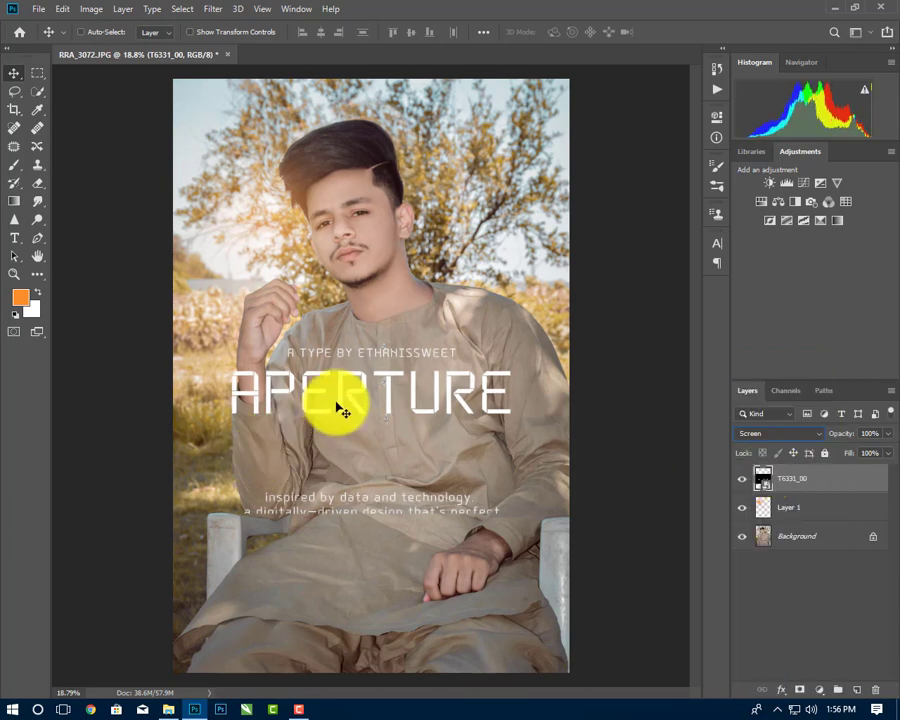
left_click(38, 74)
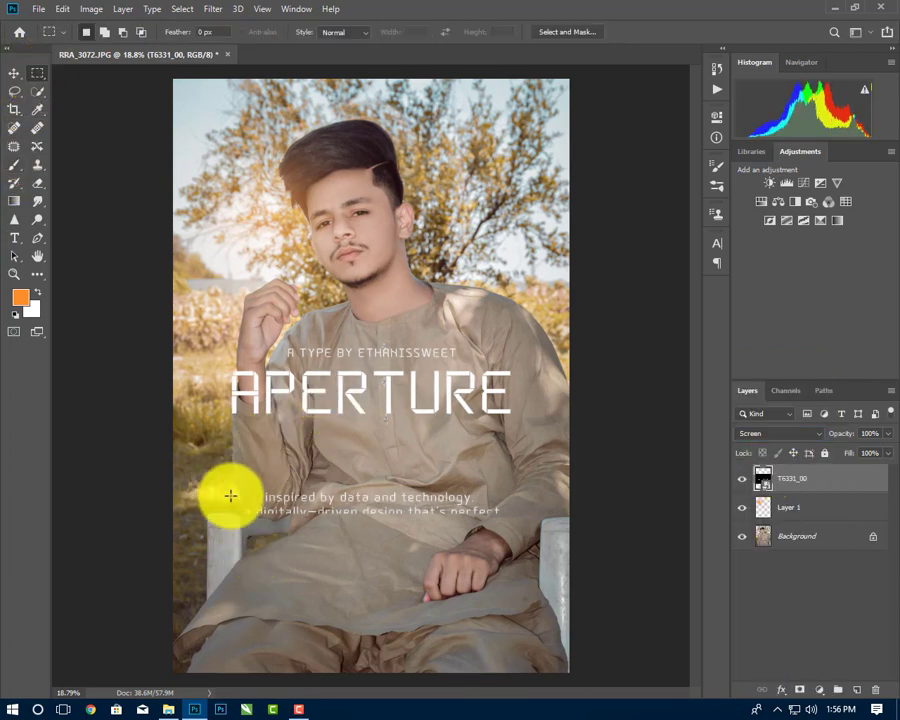
Step: Rasterize the title layer, delete the tagline lines under APERTURE, and move the title lower over the chair
left_click_drag(221, 480, 567, 567)
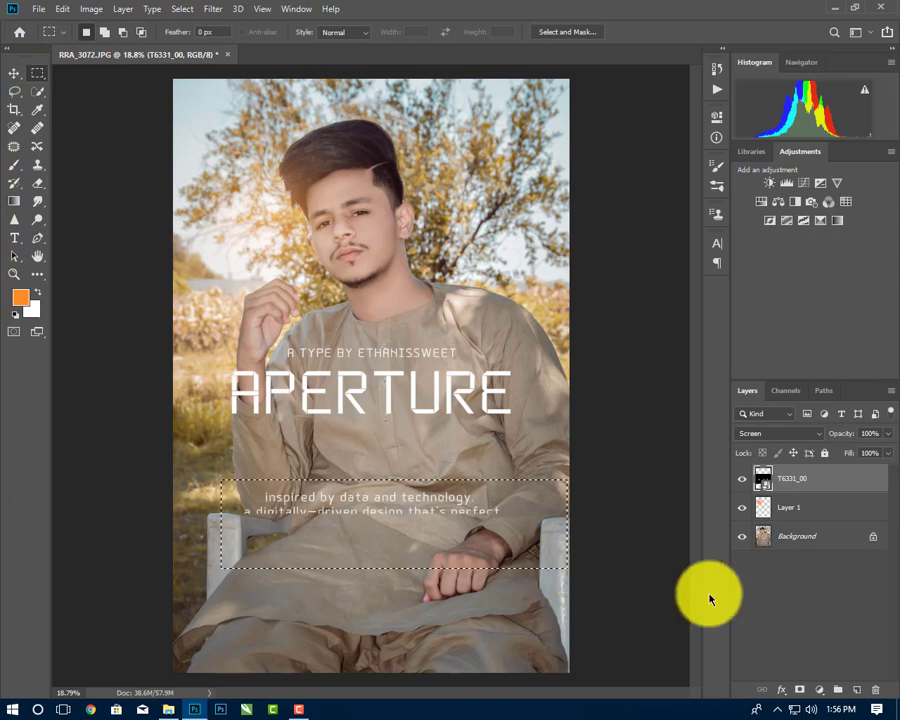
right_click(822, 478)
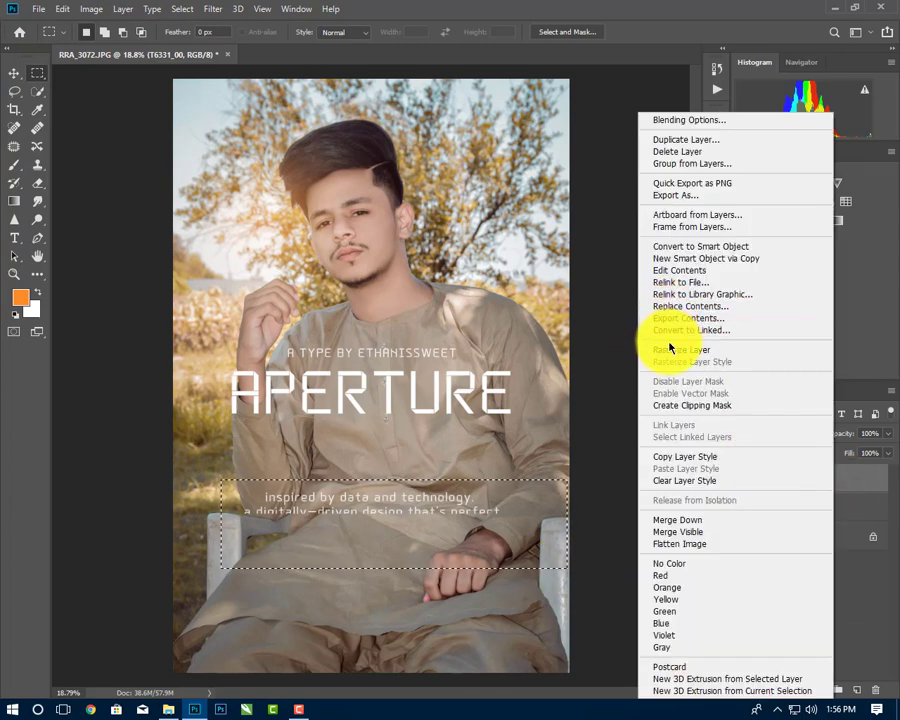
left_click(681, 349)
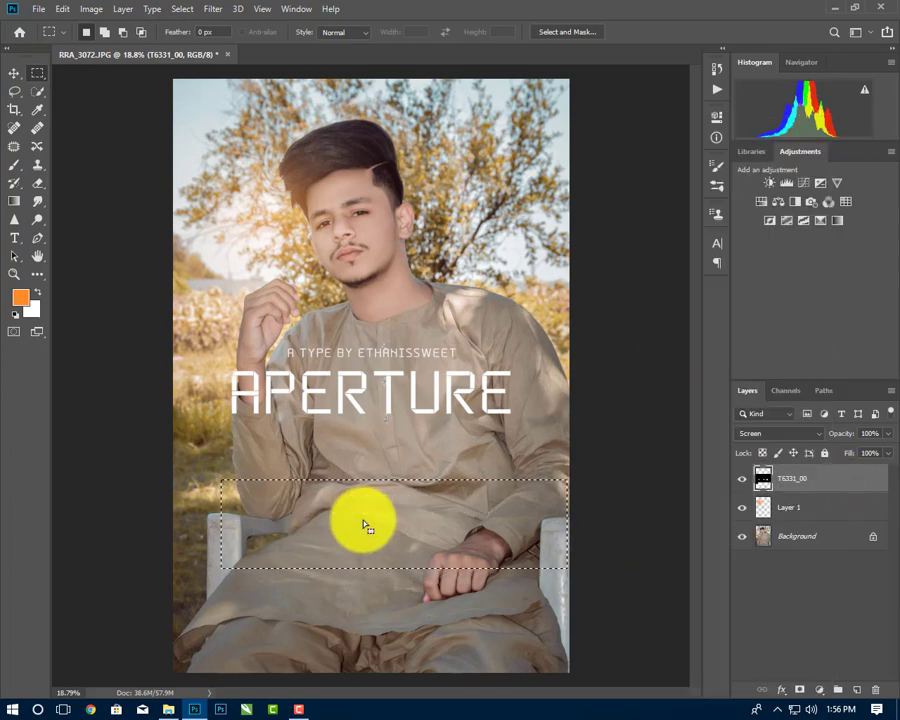
left_click(360, 517)
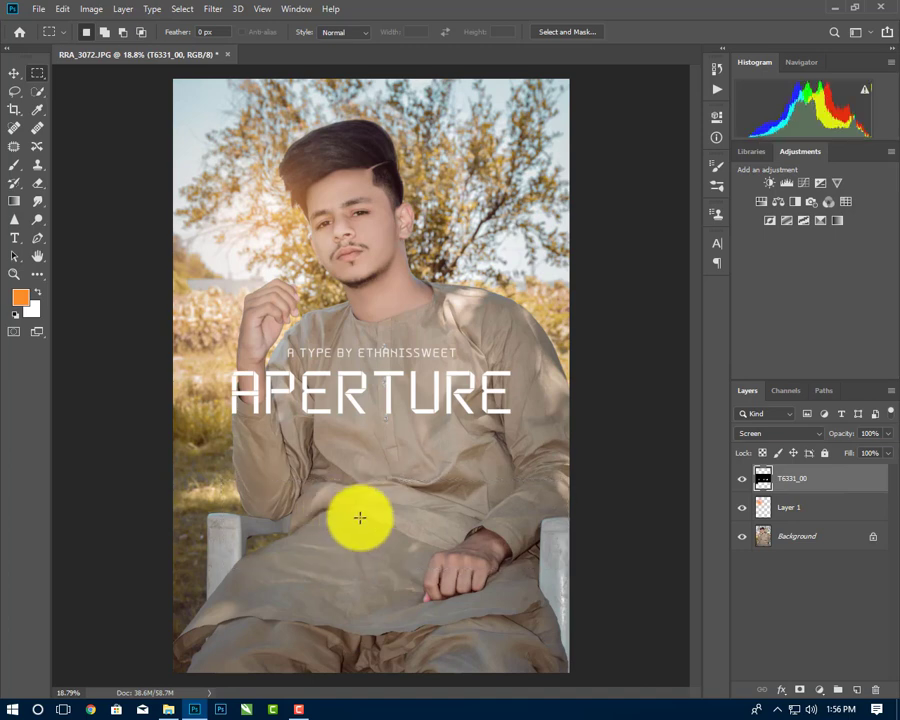
left_click(14, 73)
mouse_move(388, 432)
left_mouse_down()
mouse_move(407, 467)
mouse_move(398, 494)
left_mouse_up()
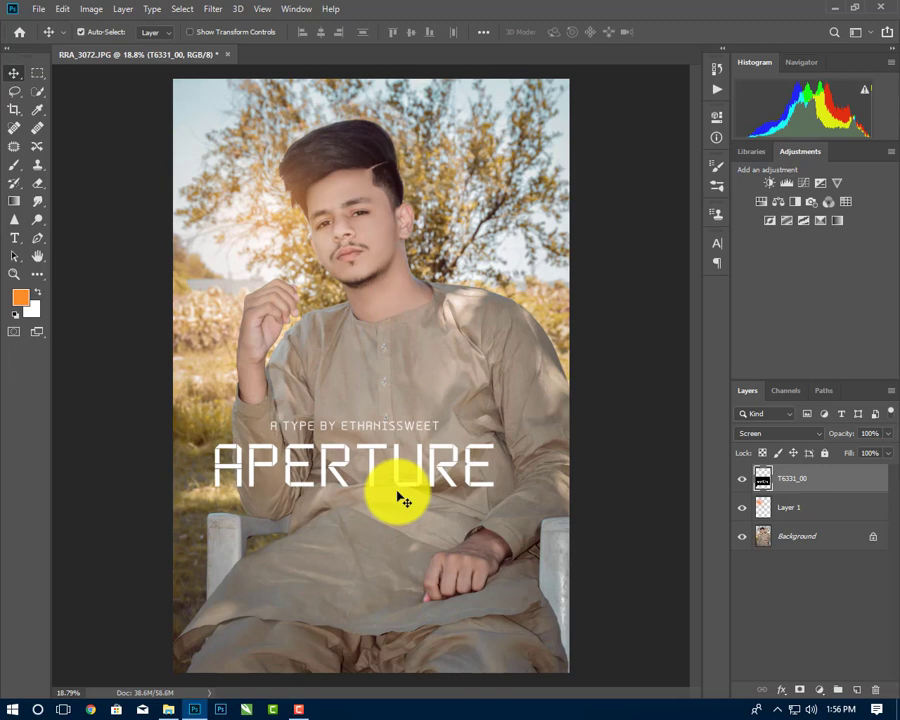
Step: Scale the APERTURE title to about 124%, centre it across the lap, and set opacity to 86%
key("ctrl+t")
mouse_move(558, 311)
left_mouse_down()
mouse_move(584, 263)
mouse_move(592, 283)
left_mouse_up()
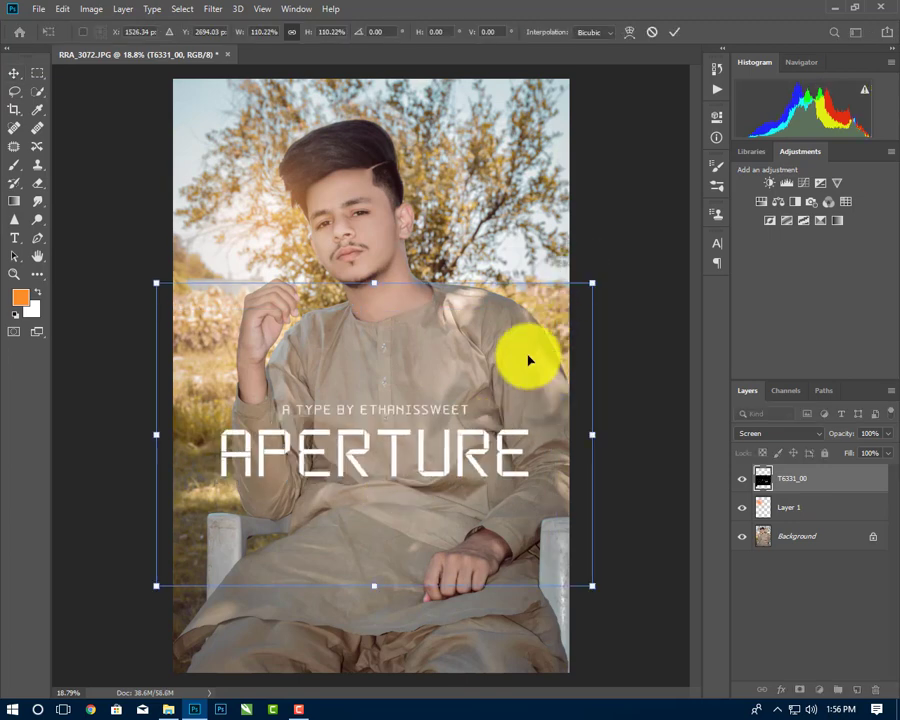
left_click_drag(529, 360, 529, 422)
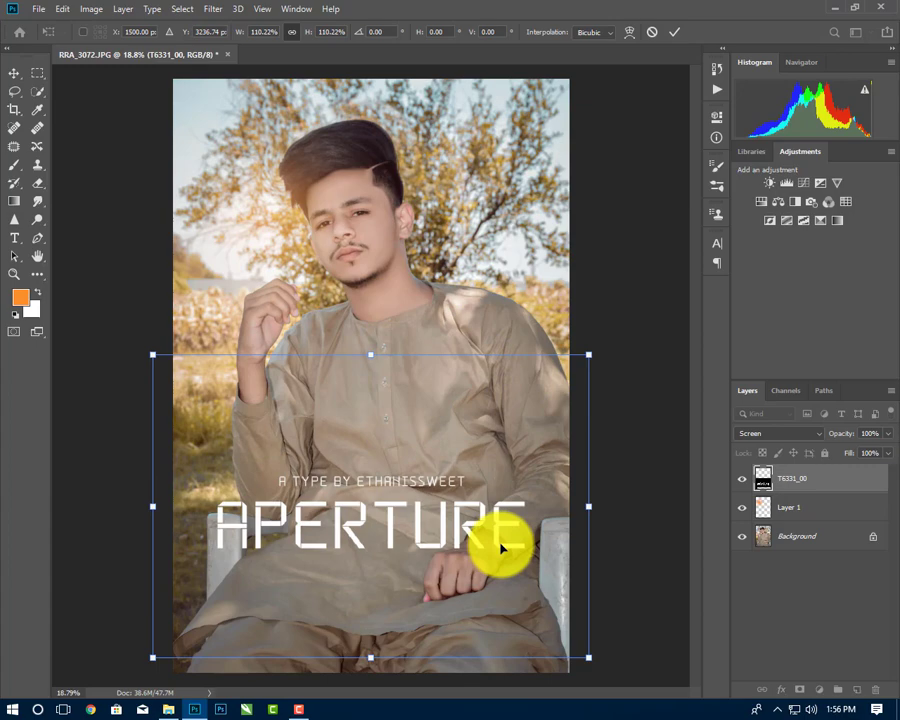
mouse_move(514, 436)
left_mouse_down()
mouse_move(476, 234)
mouse_move(486, 134)
mouse_move(484, 454)
mouse_move(514, 282)
mouse_move(496, 128)
mouse_move(488, 150)
mouse_move(490, 492)
left_mouse_up()
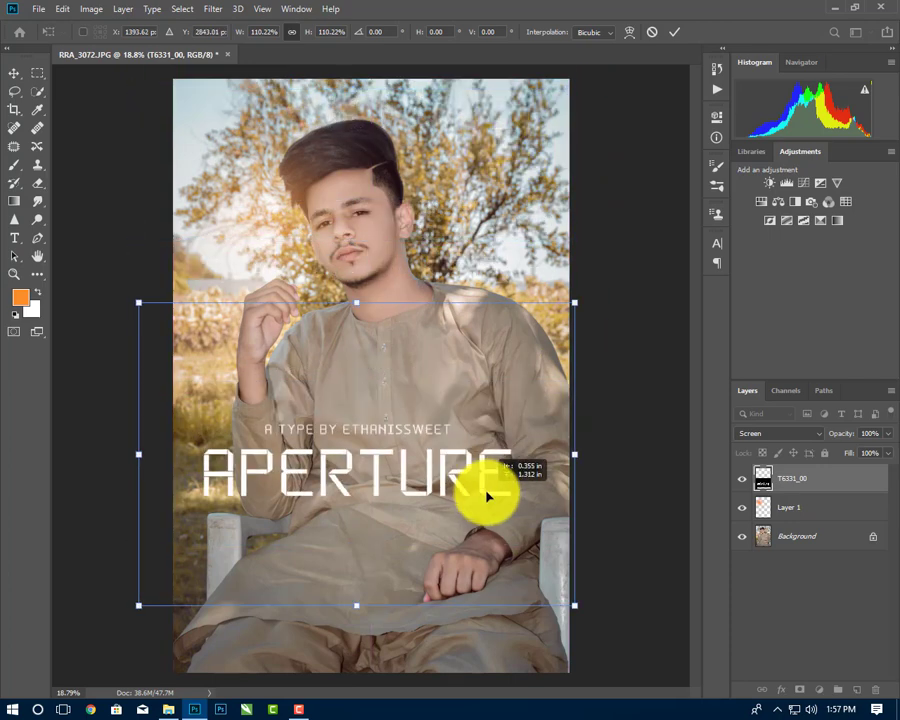
left_click_drag(600, 228, 620, 270)
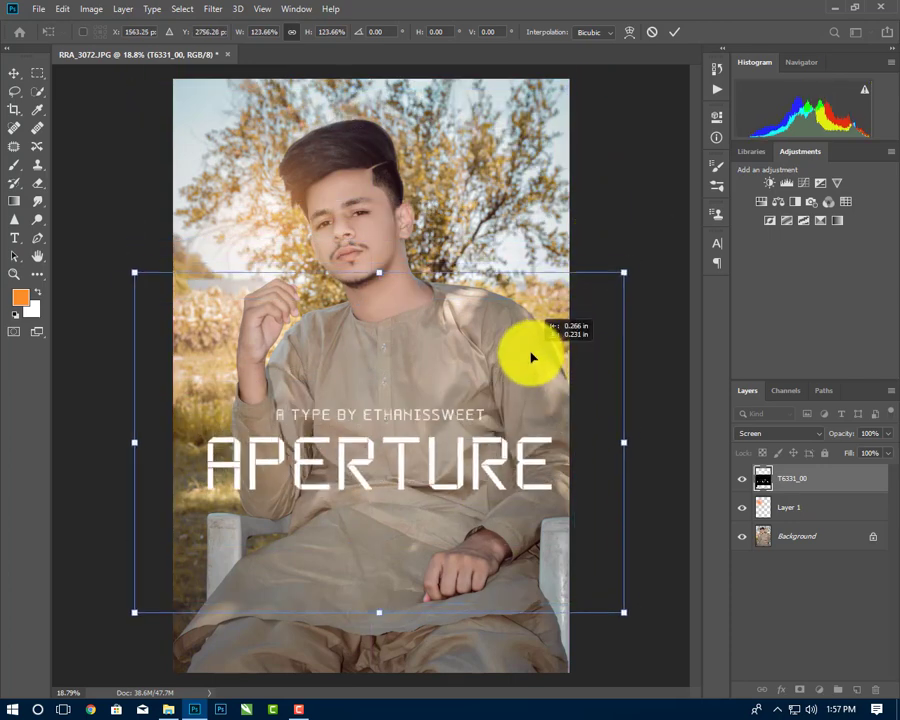
left_click_drag(530, 356, 535, 374)
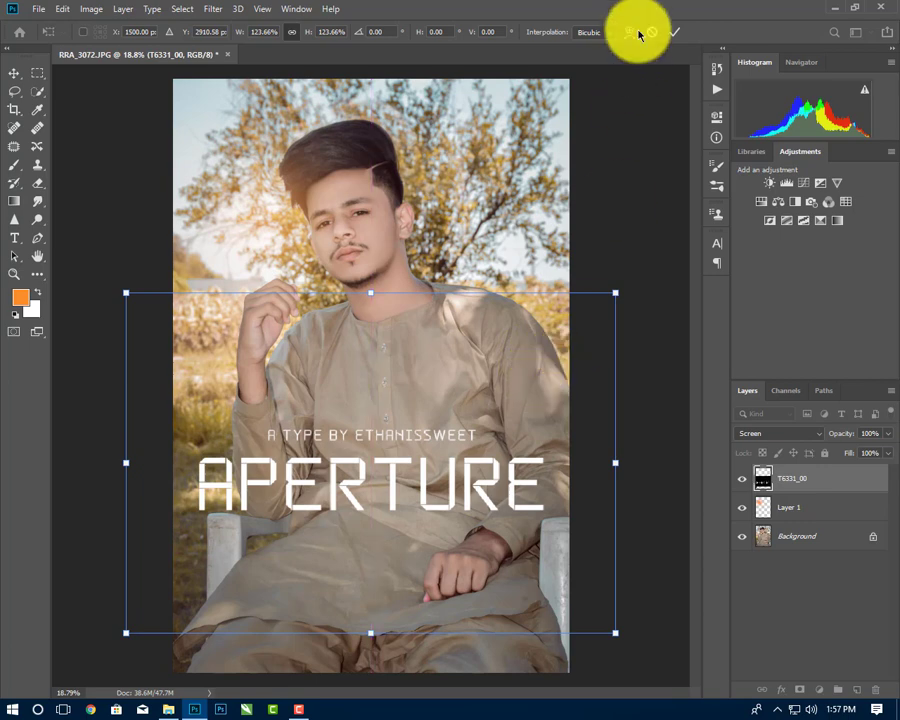
left_click(672, 33)
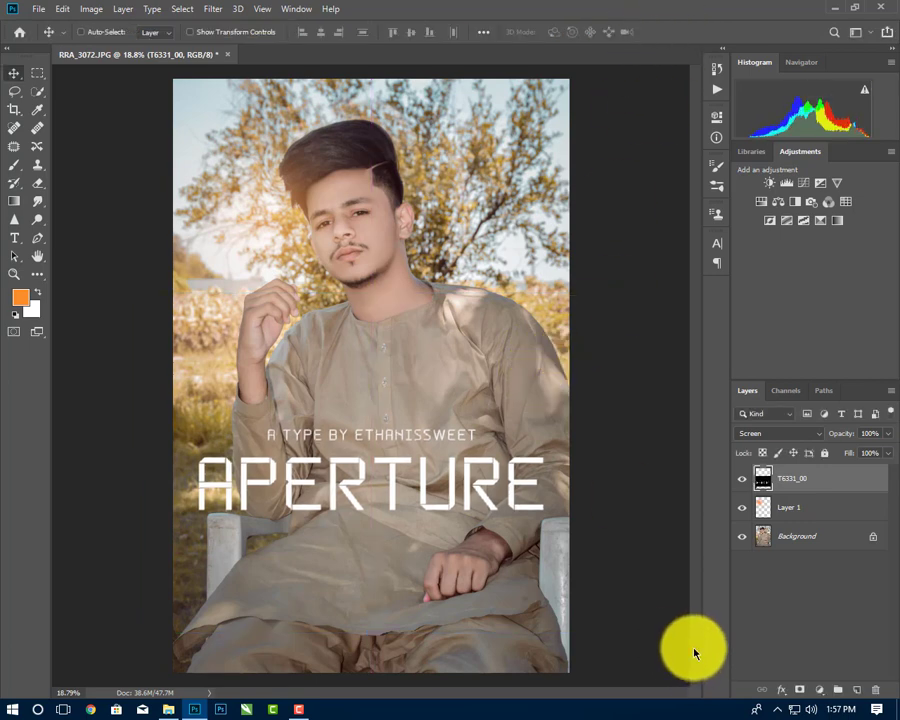
left_click_drag(397, 508, 390, 632)
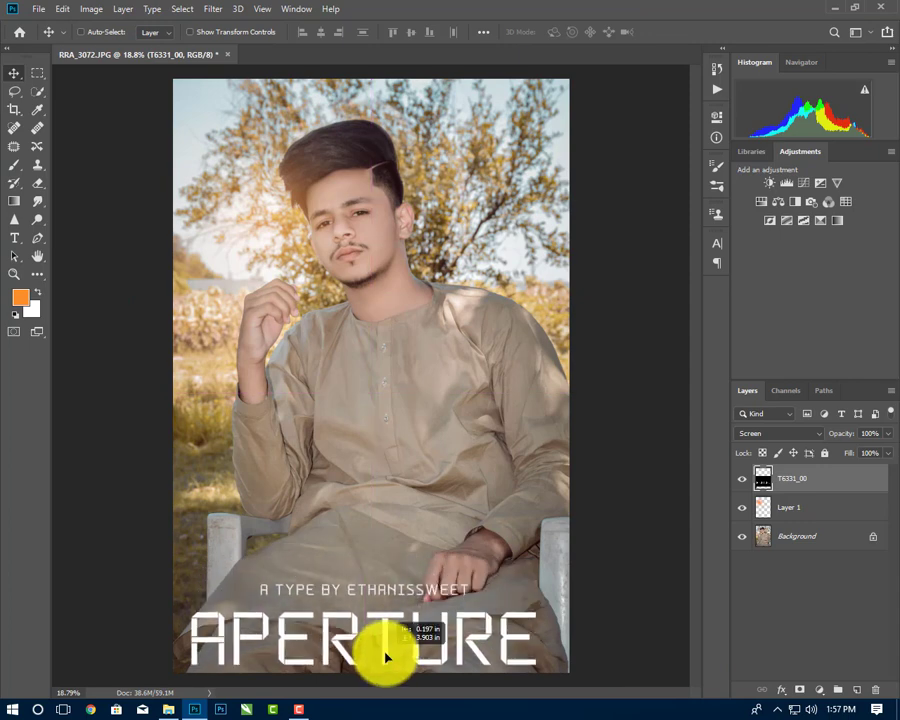
left_click_drag(390, 632, 393, 545)
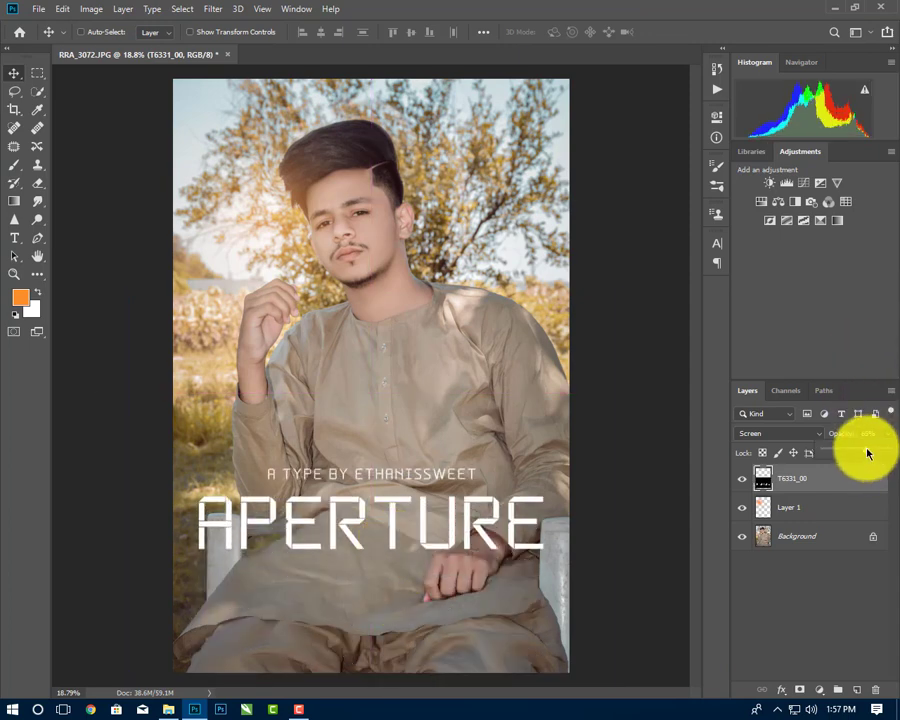
left_click_drag(867, 453, 884, 456)
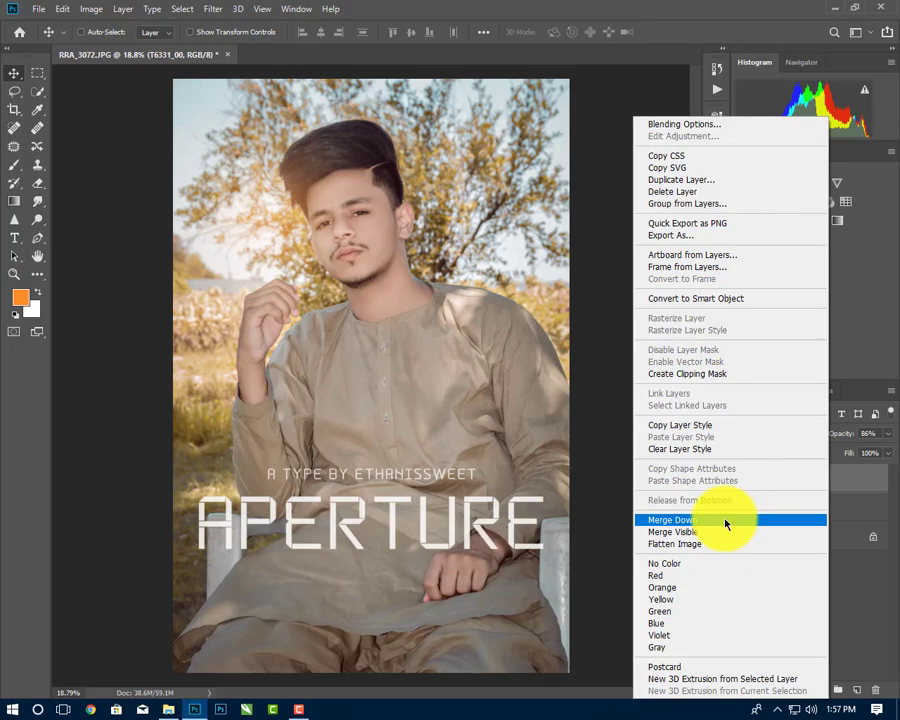
Step: Flatten the image into a single Background layer, then cancel a second Place Embedded
left_click(725, 544)
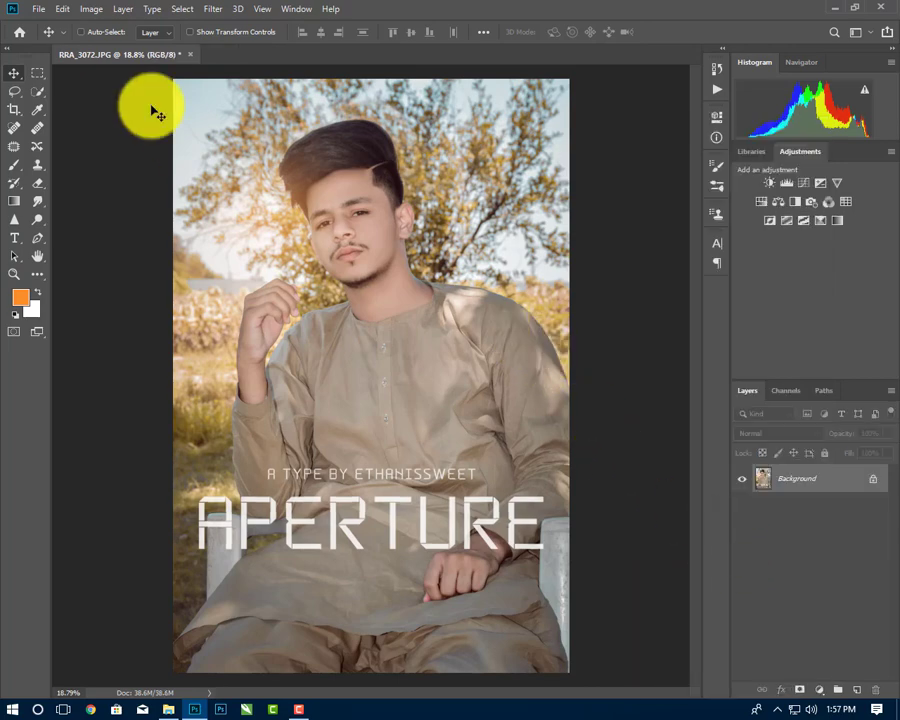
left_click(38, 8)
left_click(104, 271)
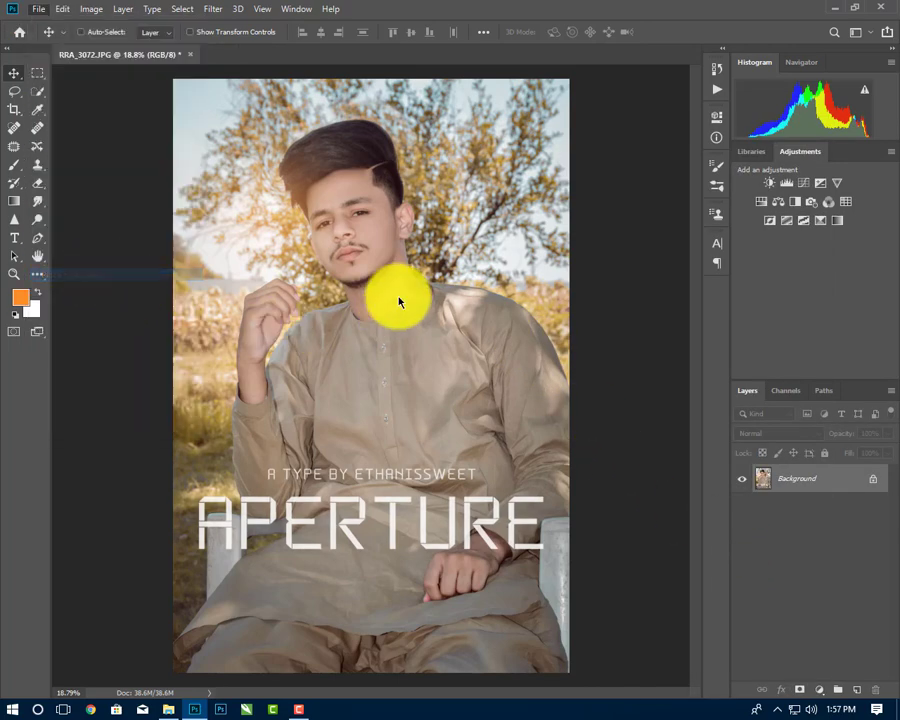
left_click(530, 398)
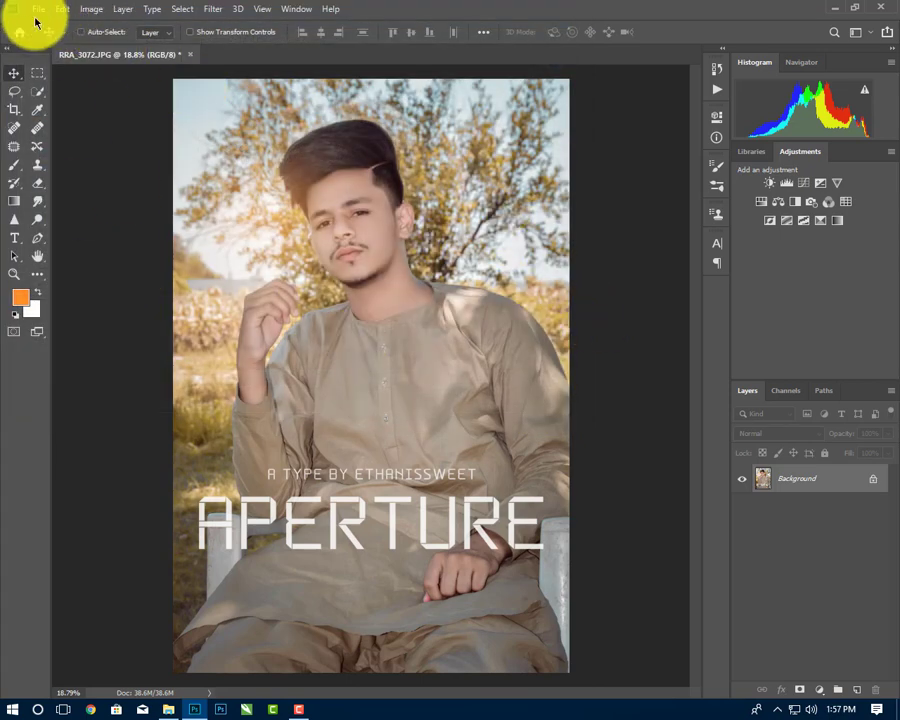
Step: Stop the Camtasia recording from its taskbar recorder controls
left_click(300, 710)
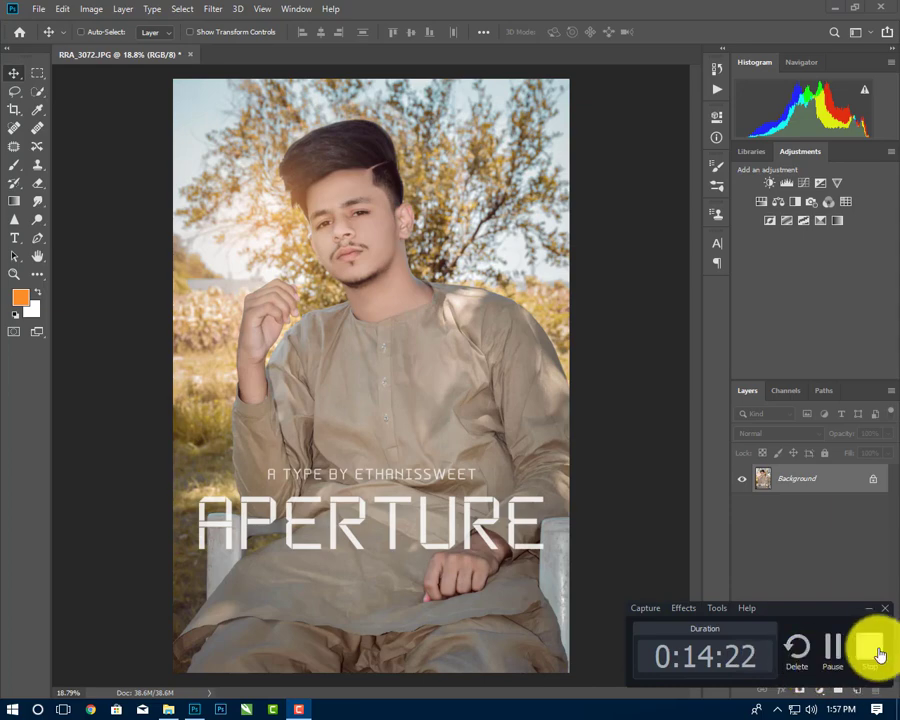
left_click(870, 648)
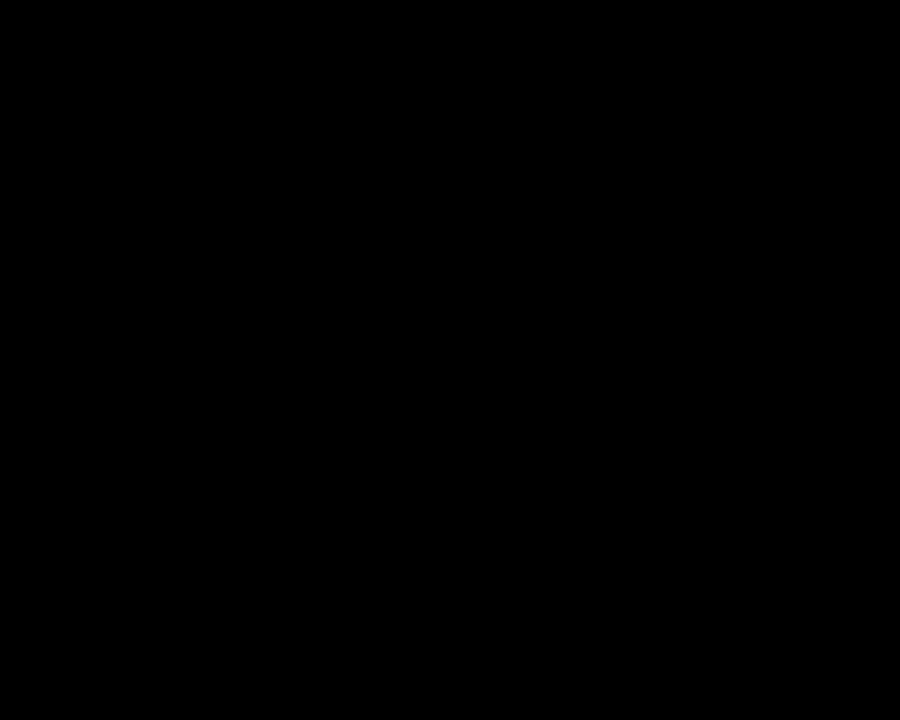